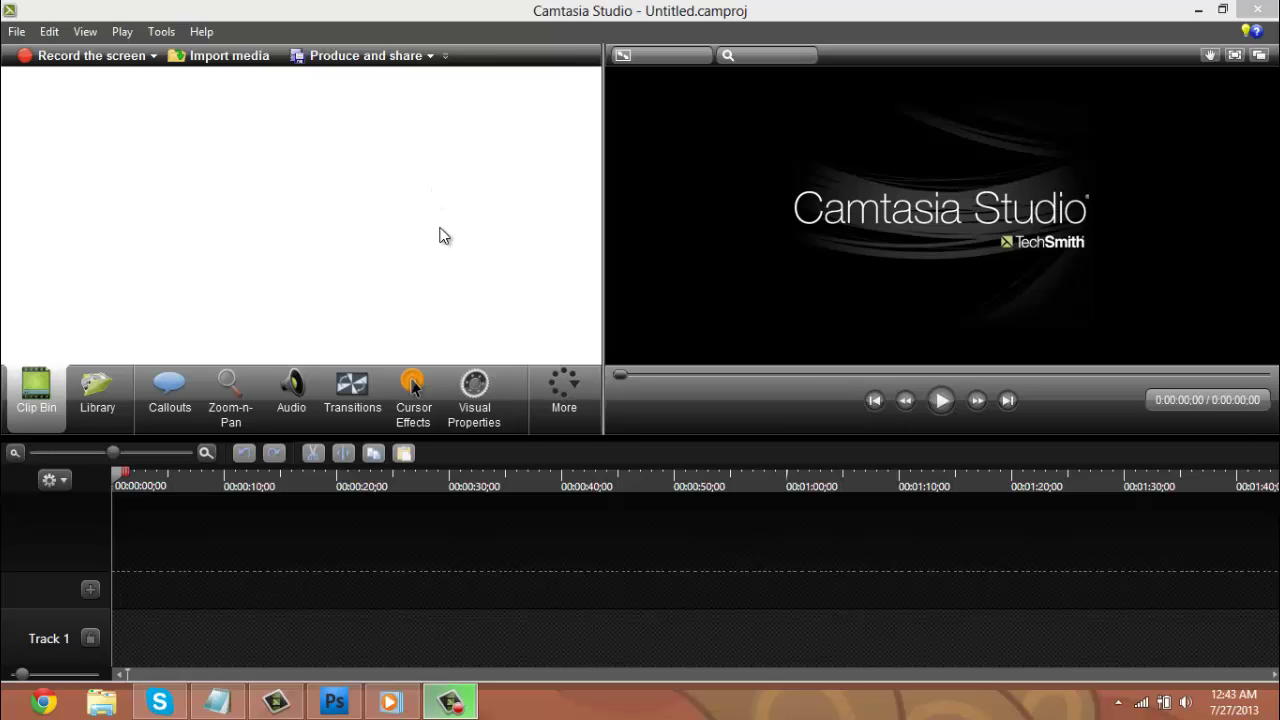
Switch to Photoshop to view the Light Platinum overlay in LP.psd, and return to Camtasia Studio
left_click(334, 702)
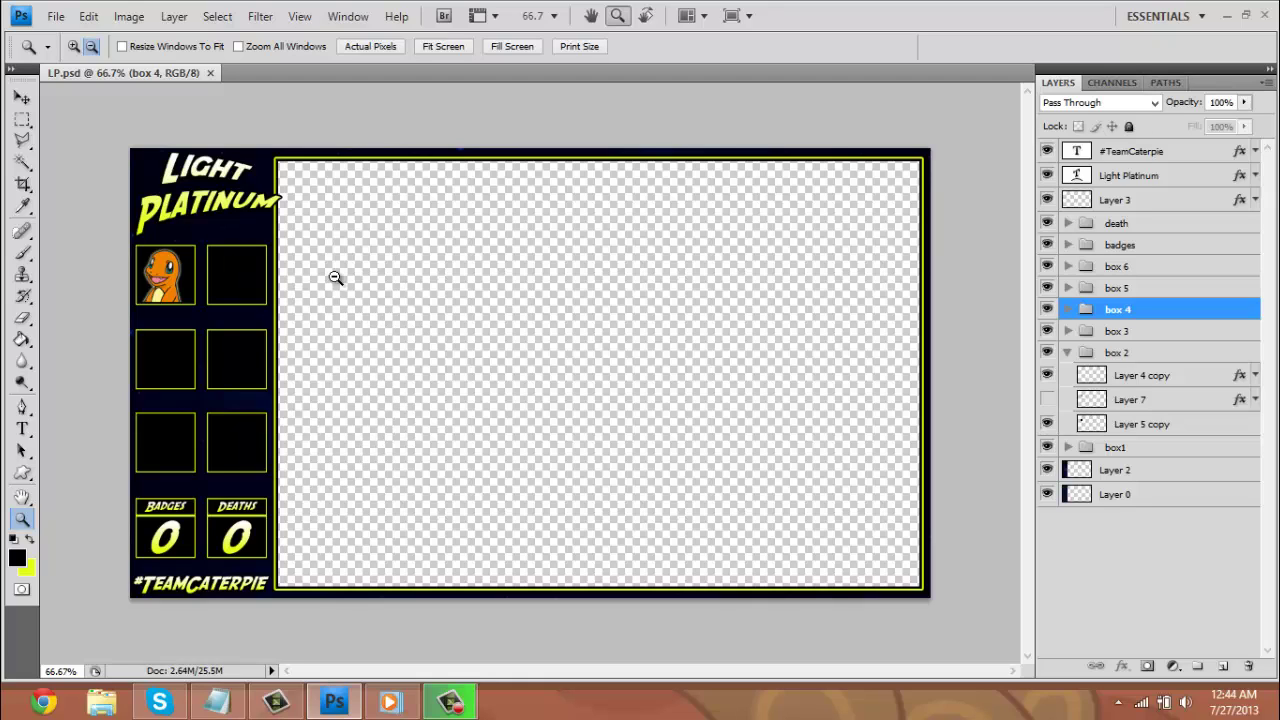
left_click(276, 702)
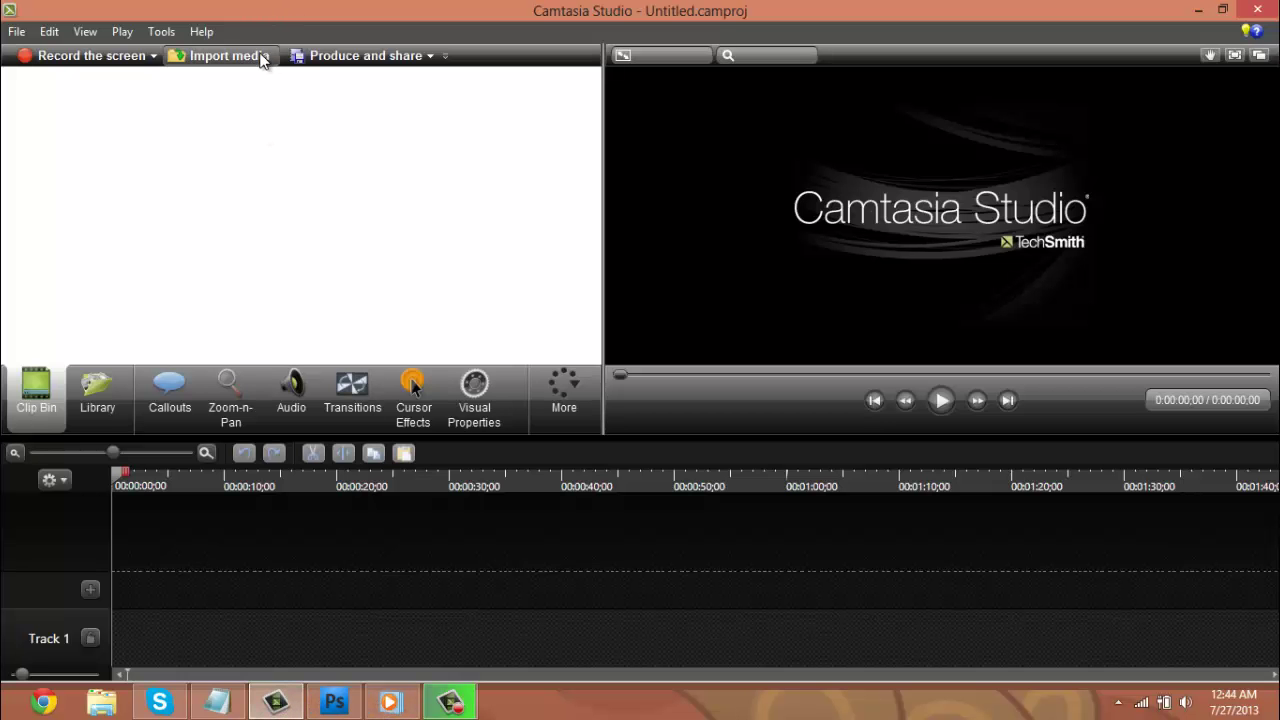
Import the firstpreview.mp4 intro video and place it at the beginning of Track 1
left_click(229, 56)
left_click(414, 436)
left_click_drag(853, 222, 861, 446)
double_click(692, 318)
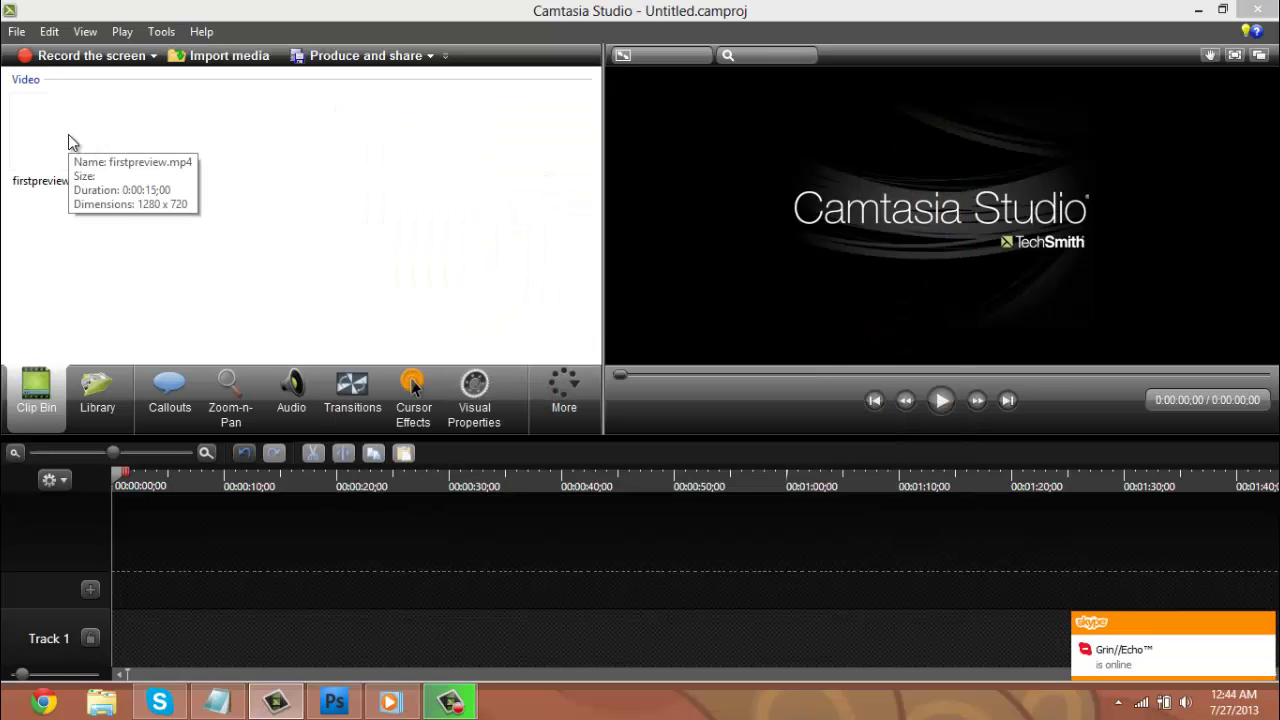
left_click(68, 134)
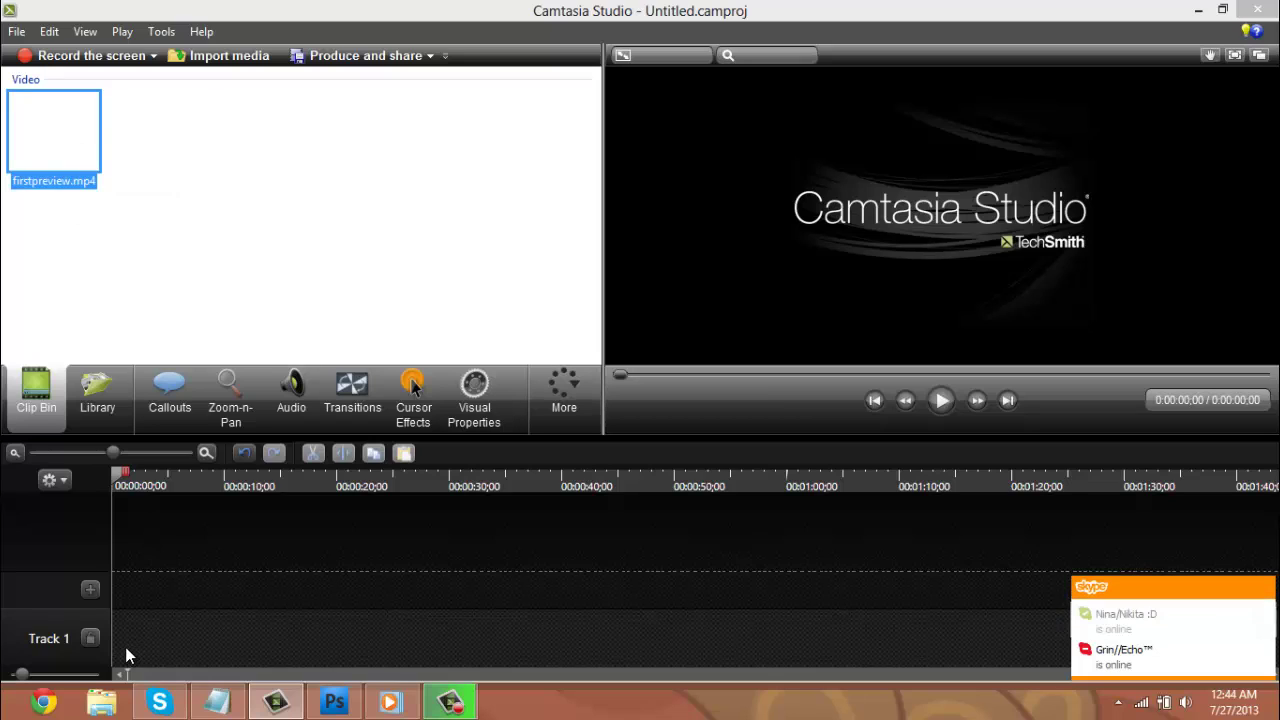
left_click_drag(146, 640, 153, 638)
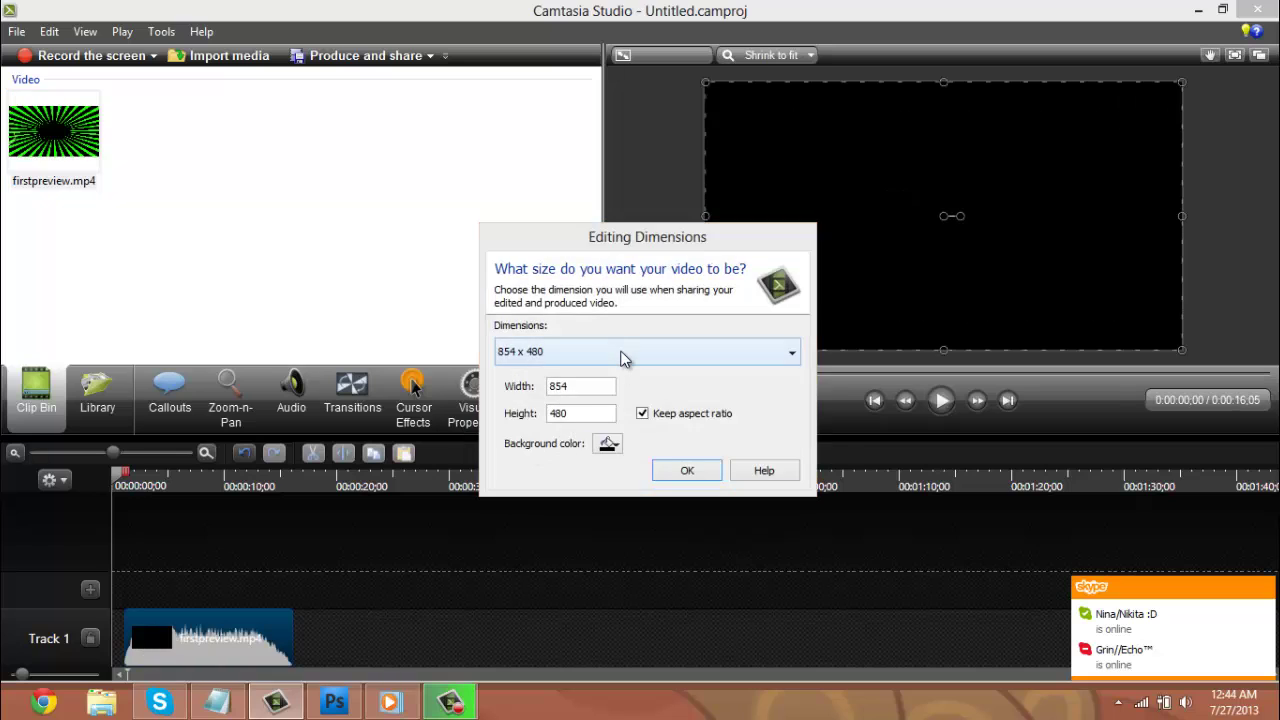
Set the project's editing dimensions to 1280 x 720
left_click(623, 352)
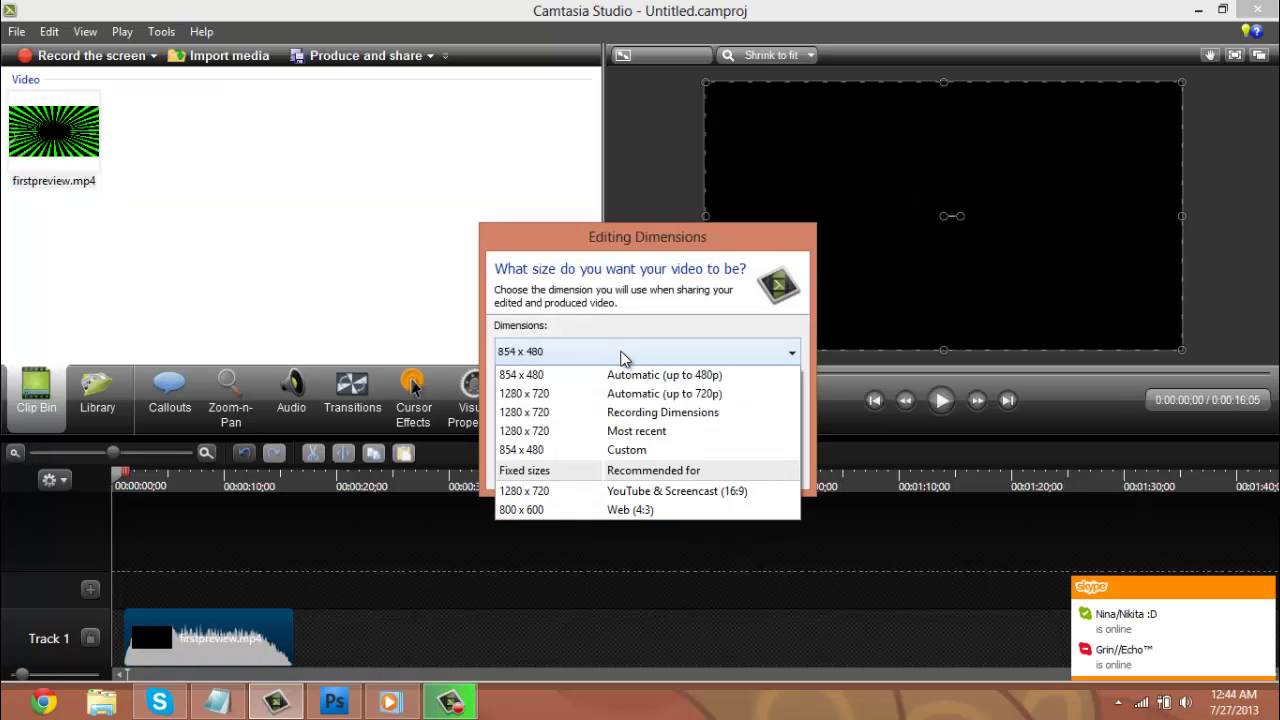
left_click(598, 413)
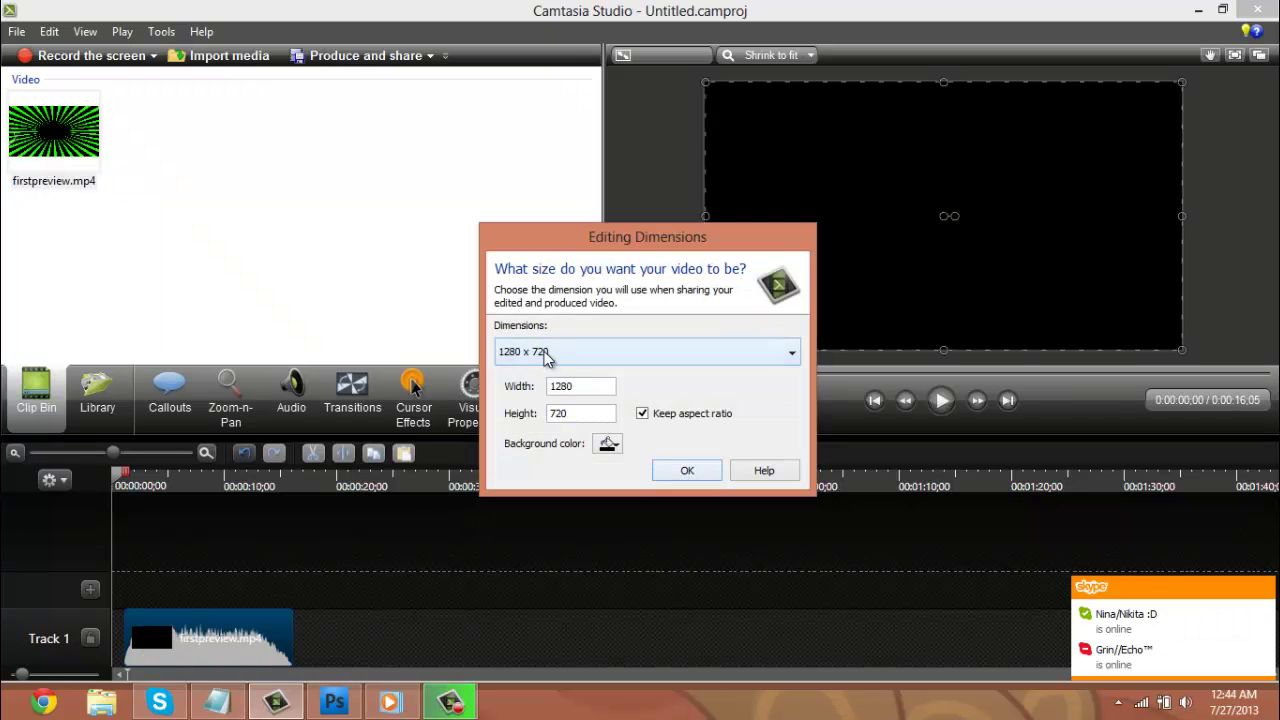
left_click(686, 470)
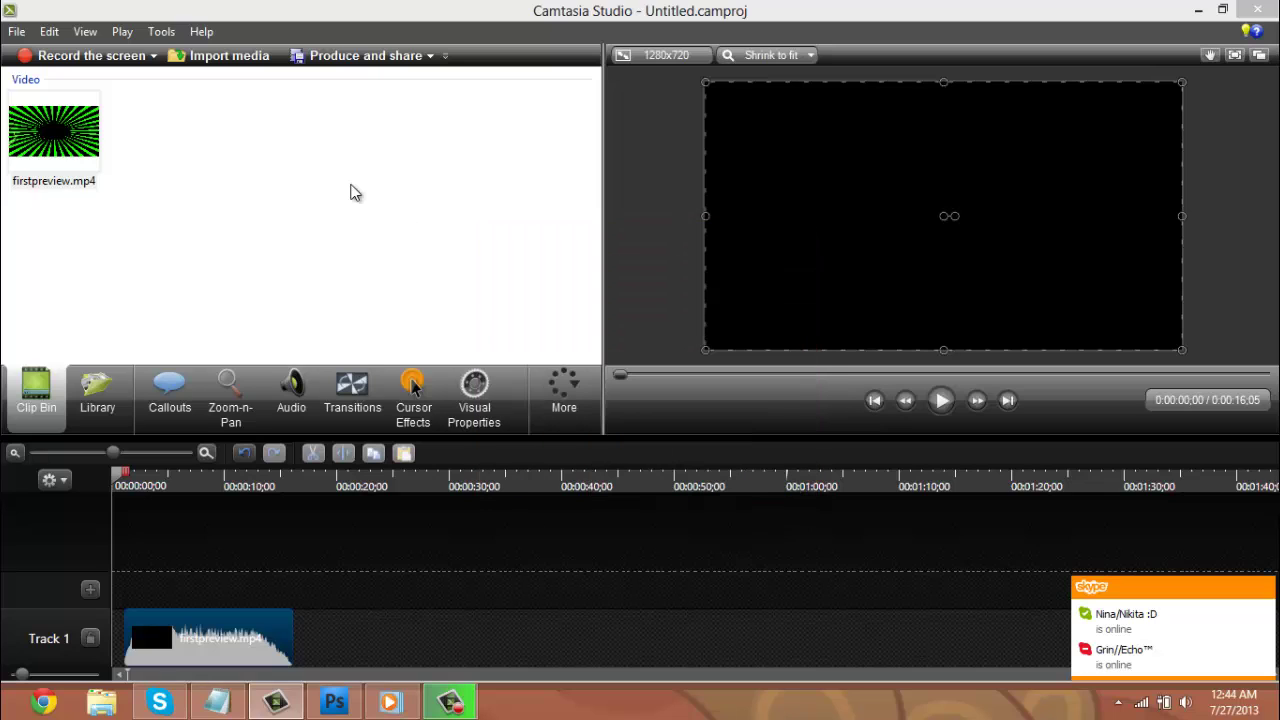
left_click(665, 55)
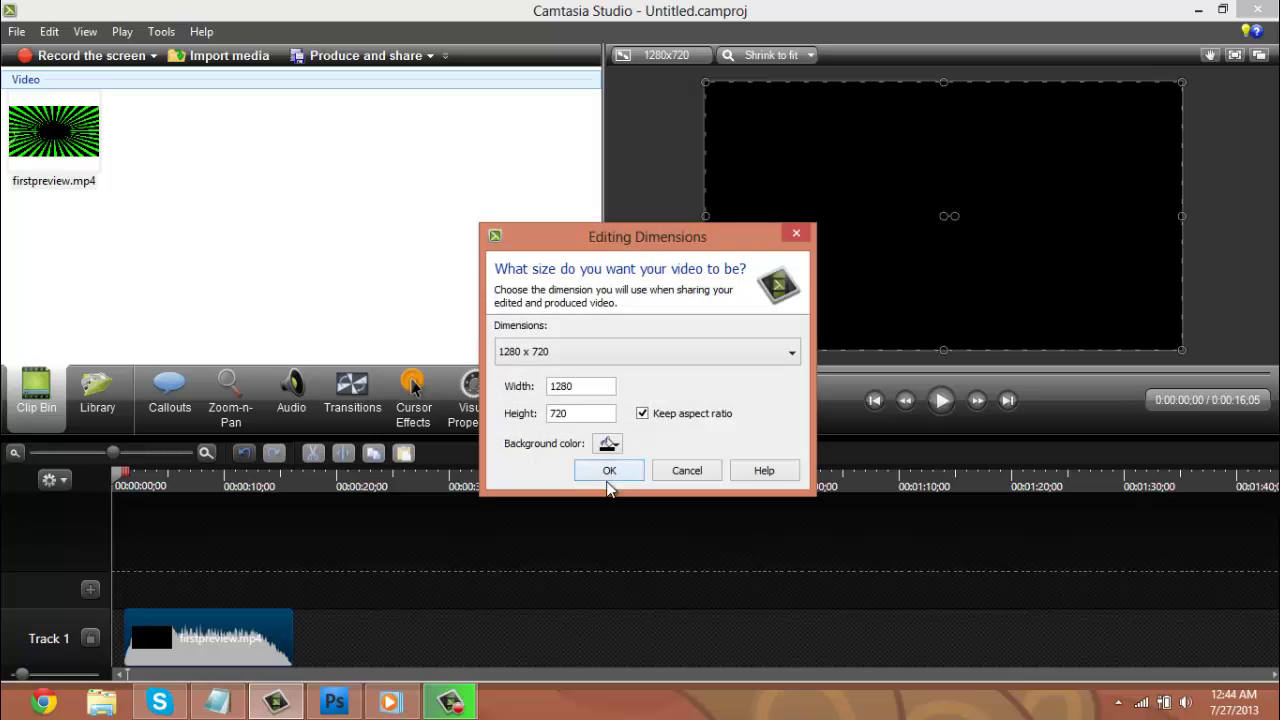
left_click(608, 472)
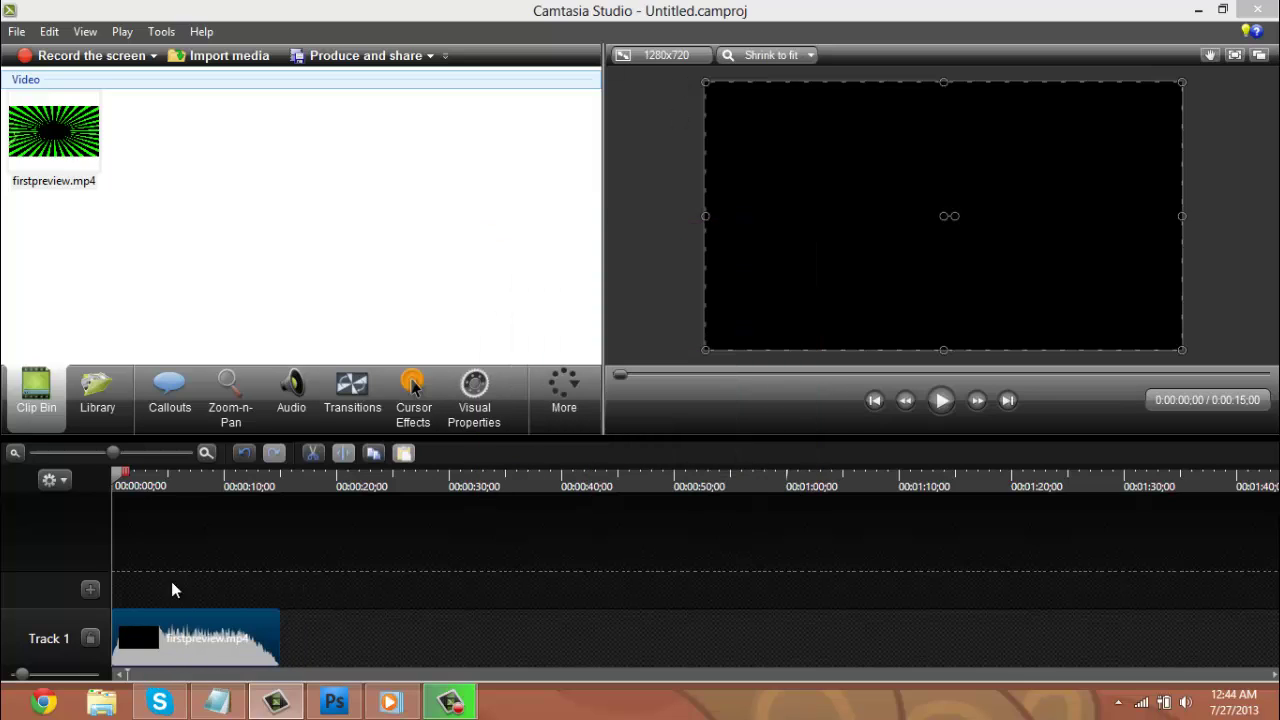
Adjust the audio level of the firstpreview.mp4 clip on Track 1
left_click(291, 392)
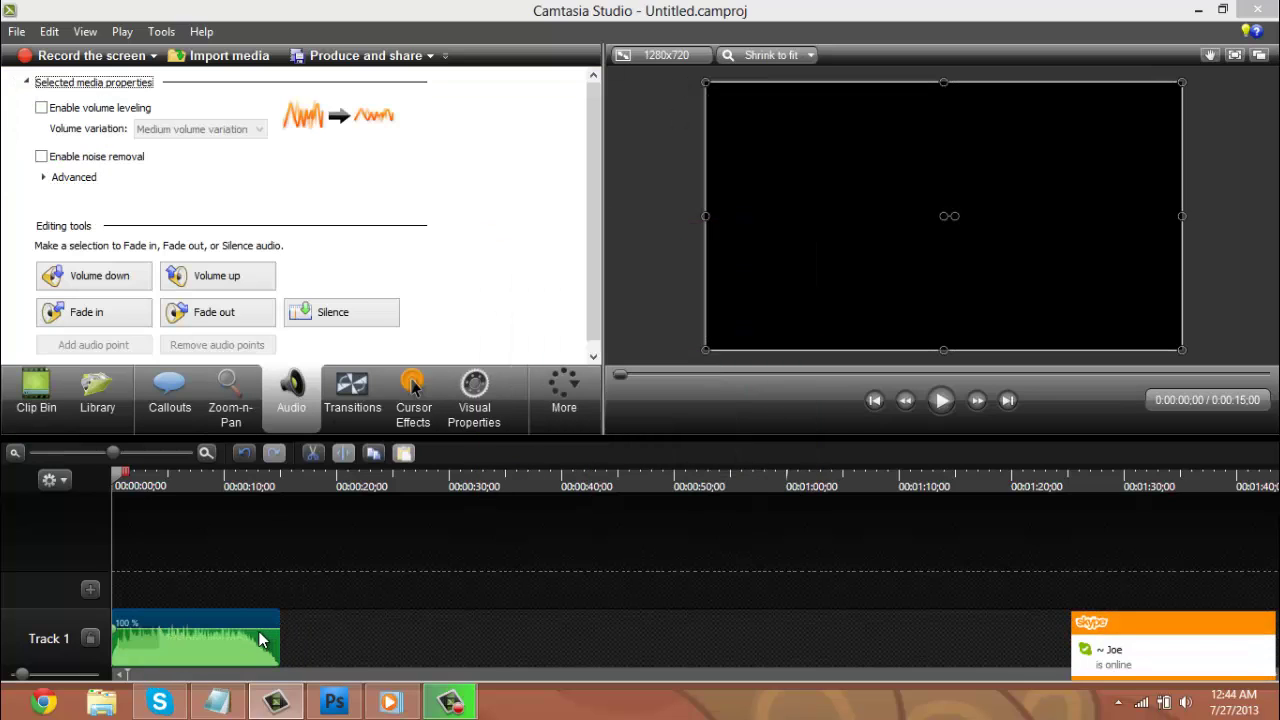
left_click_drag(256, 627, 256, 637)
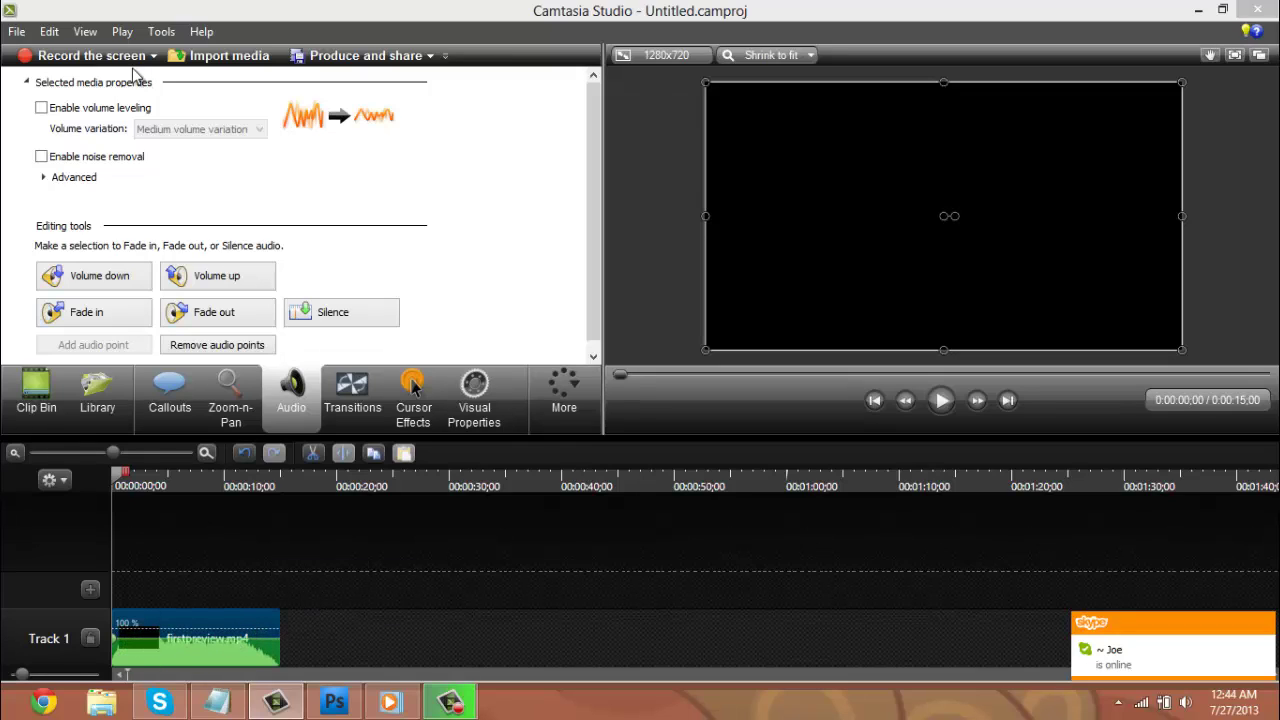
Import the lp2.camrec recording from the Desktop and place it on the timeline after the firstpreview.mp4 clip
left_click(215, 56)
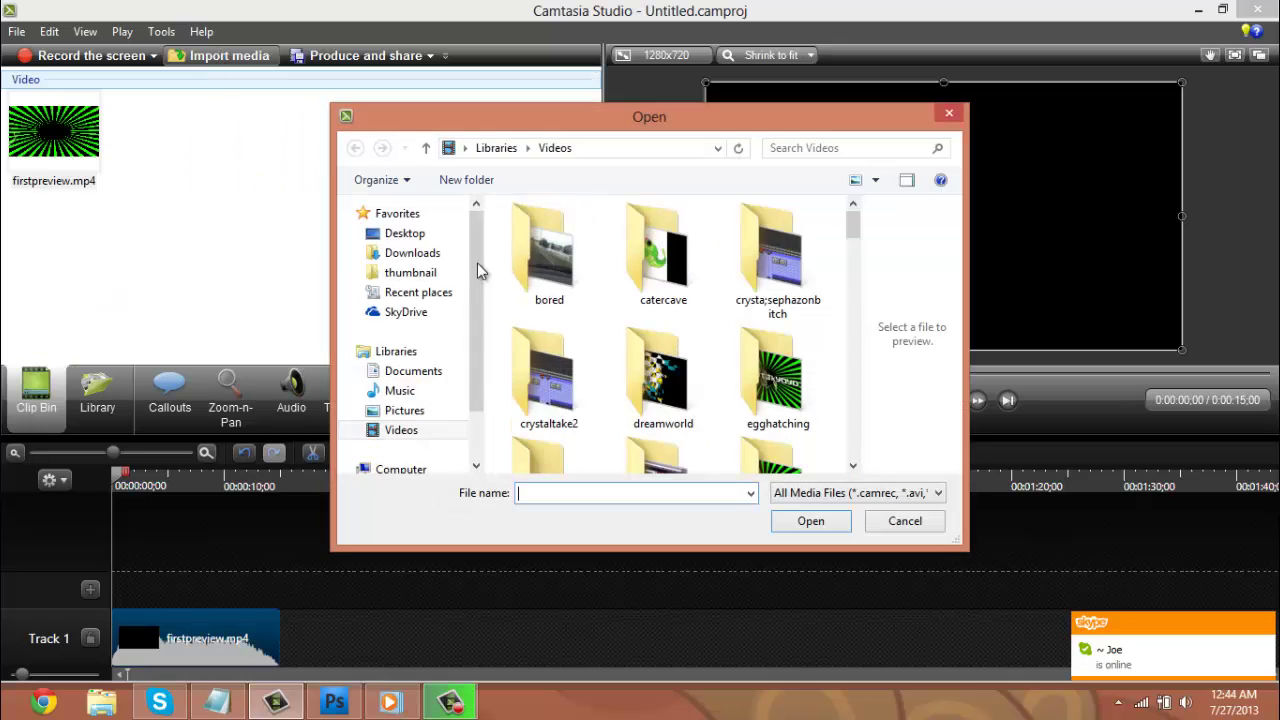
left_click(405, 233)
left_click_drag(854, 222, 855, 415)
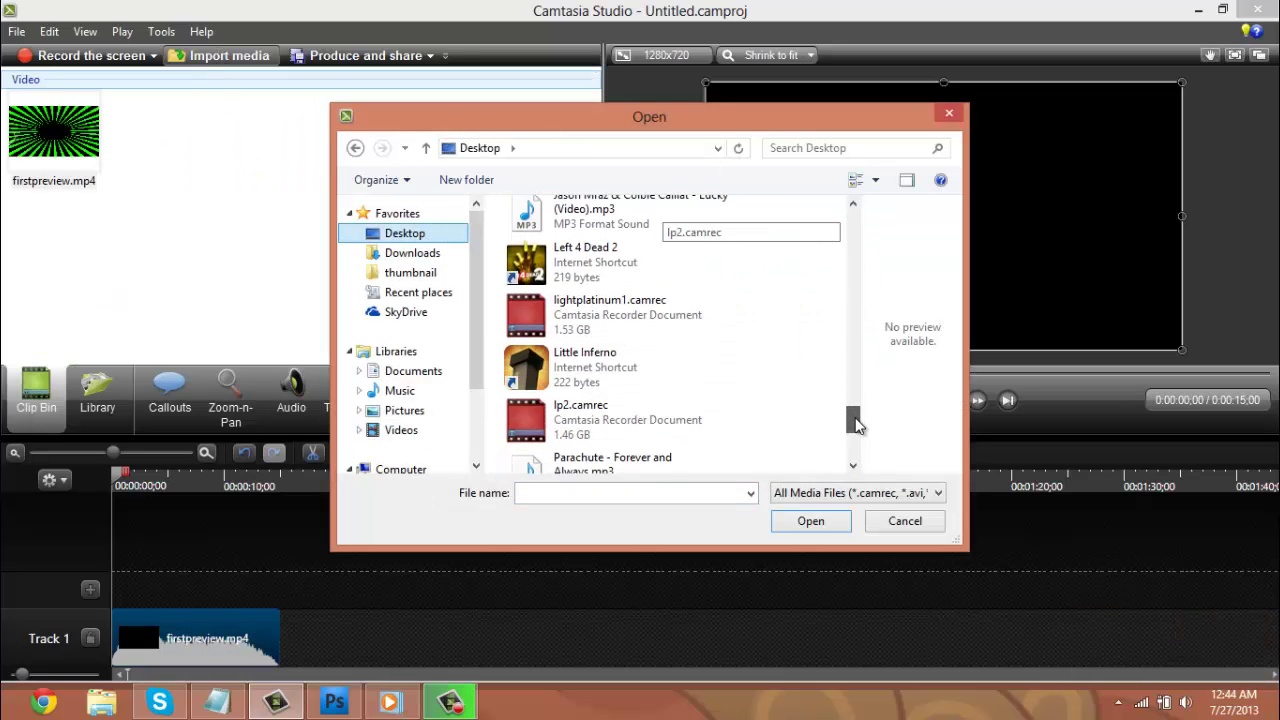
double_click(643, 404)
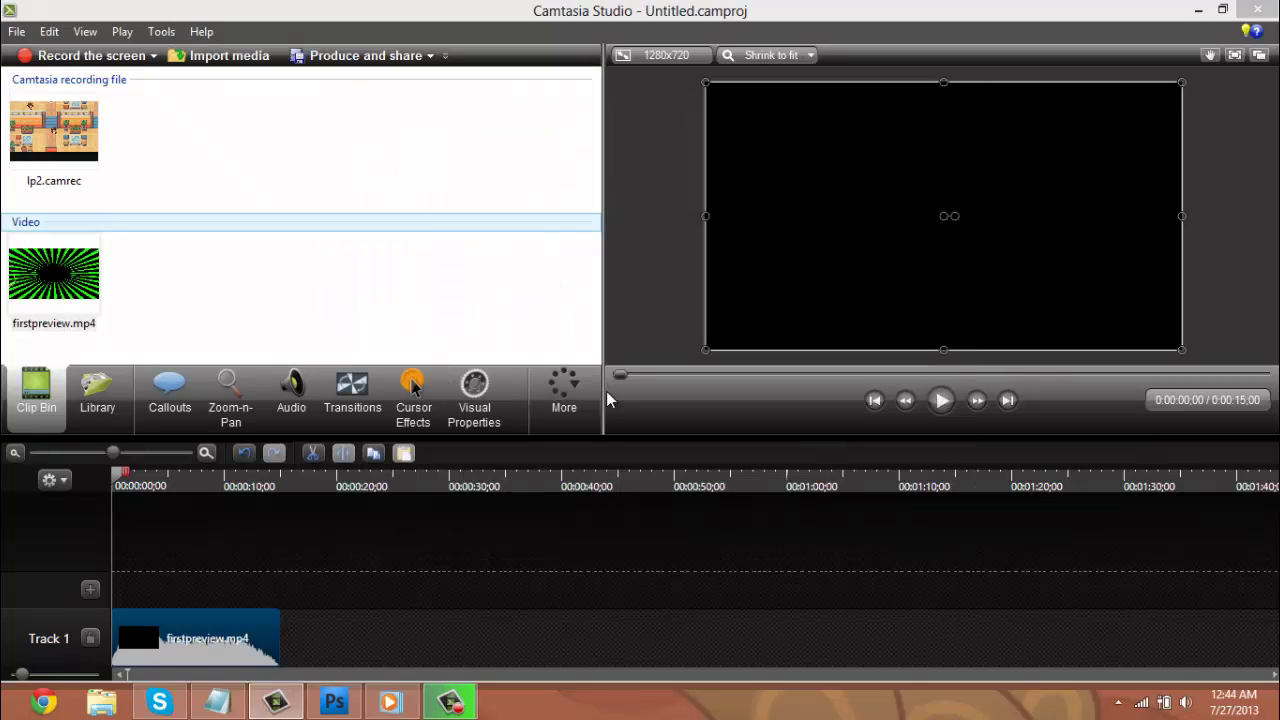
left_click(55, 140)
left_click(301, 619)
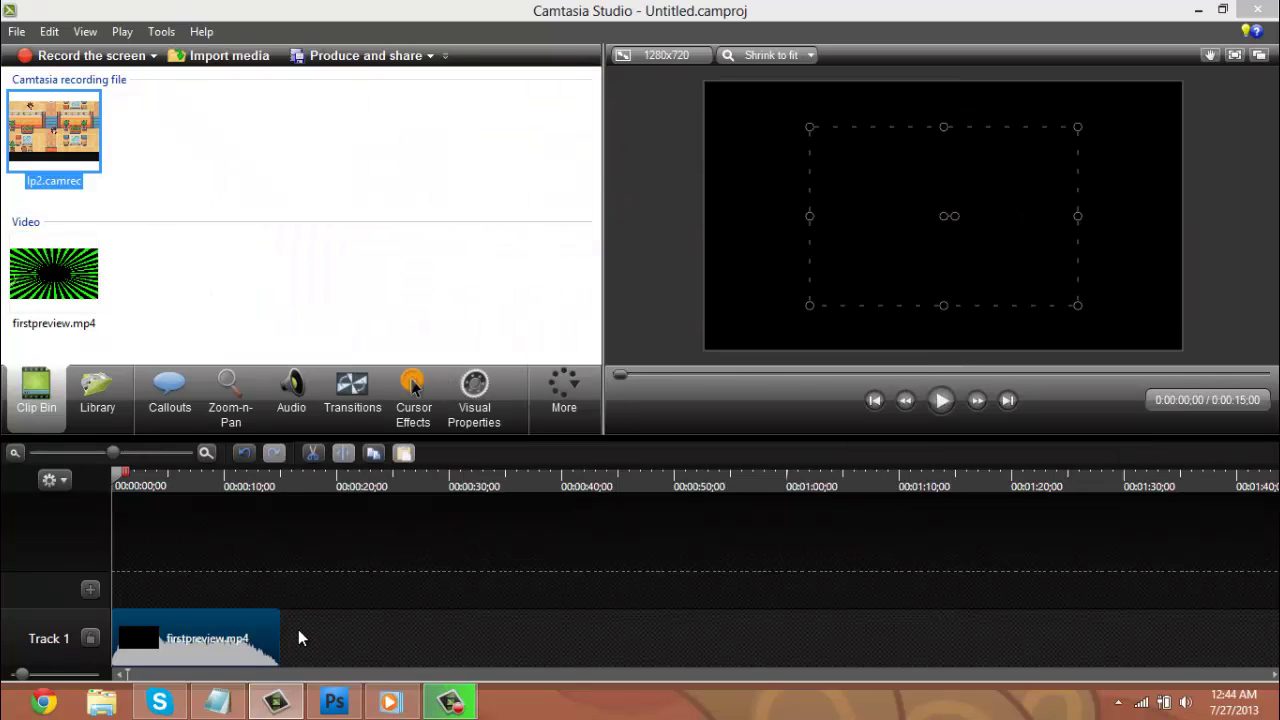
left_click(161, 674)
left_click_drag(161, 674, 147, 677)
Move the playhead to 0:00:11;28 and import 1.png and black.png from the lp2 folder
left_click(246, 474)
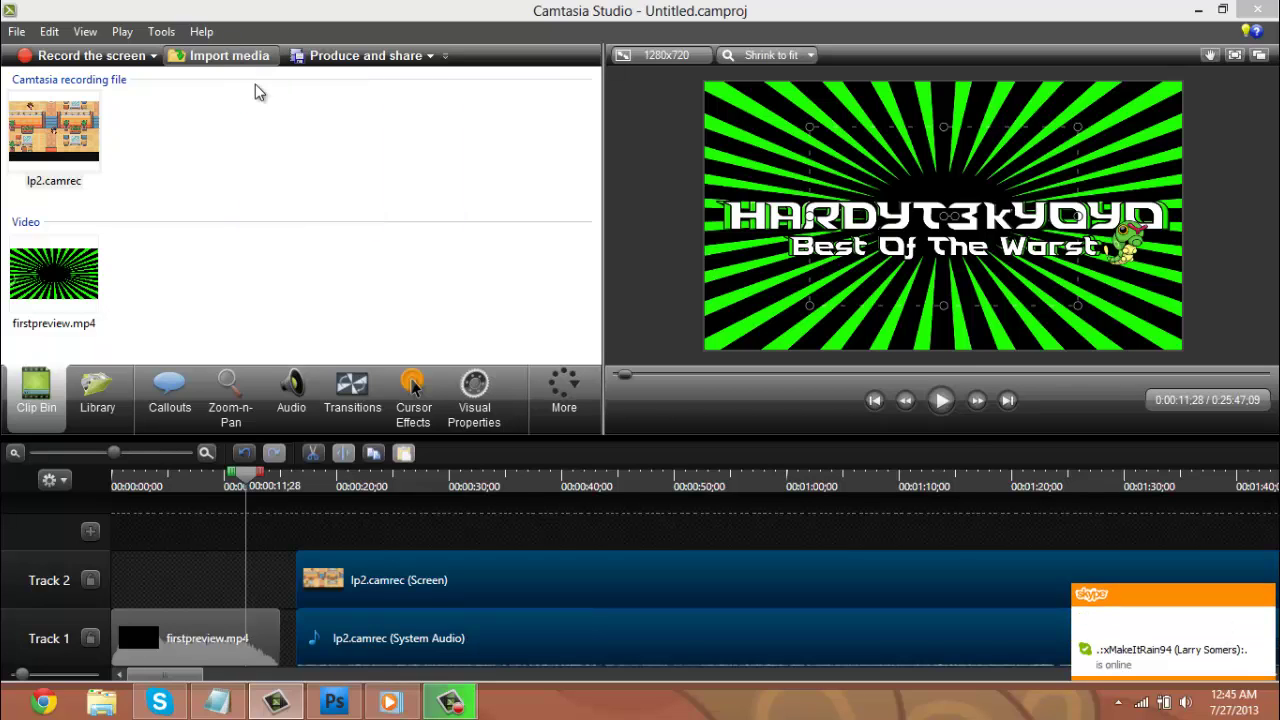
left_click(229, 55)
left_click(857, 357)
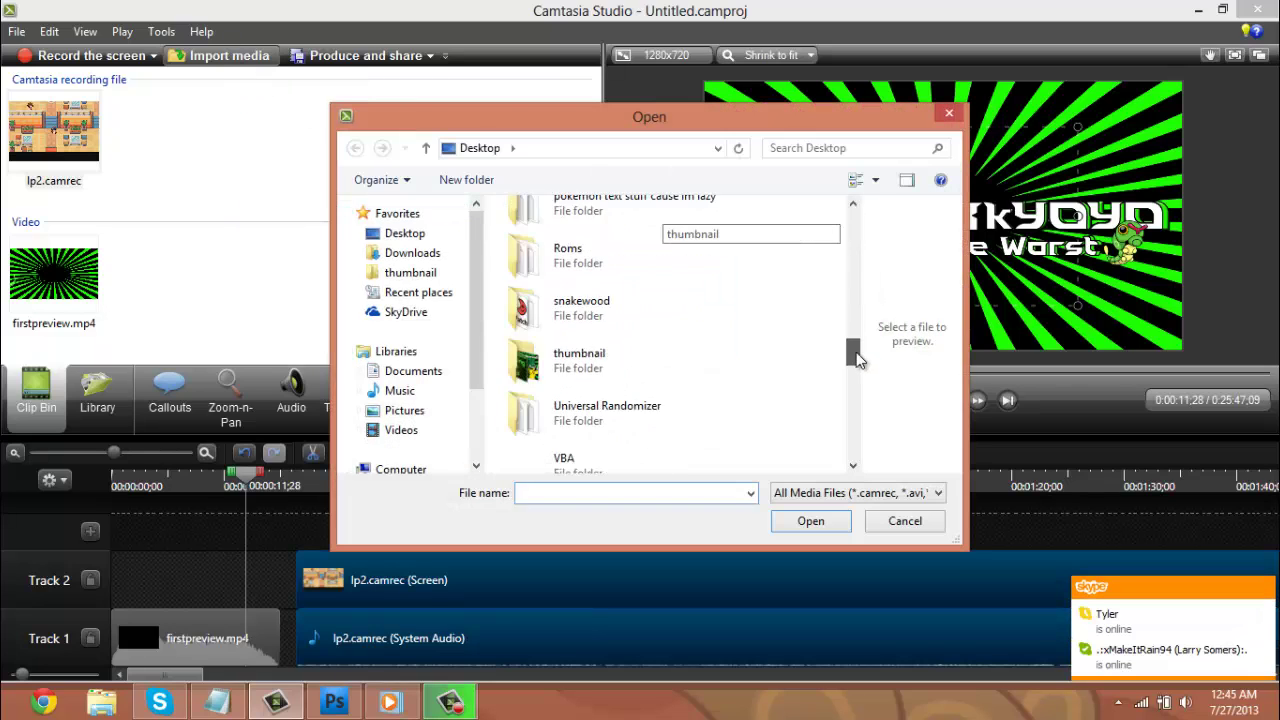
left_click_drag(856, 353, 852, 300)
double_click(618, 390)
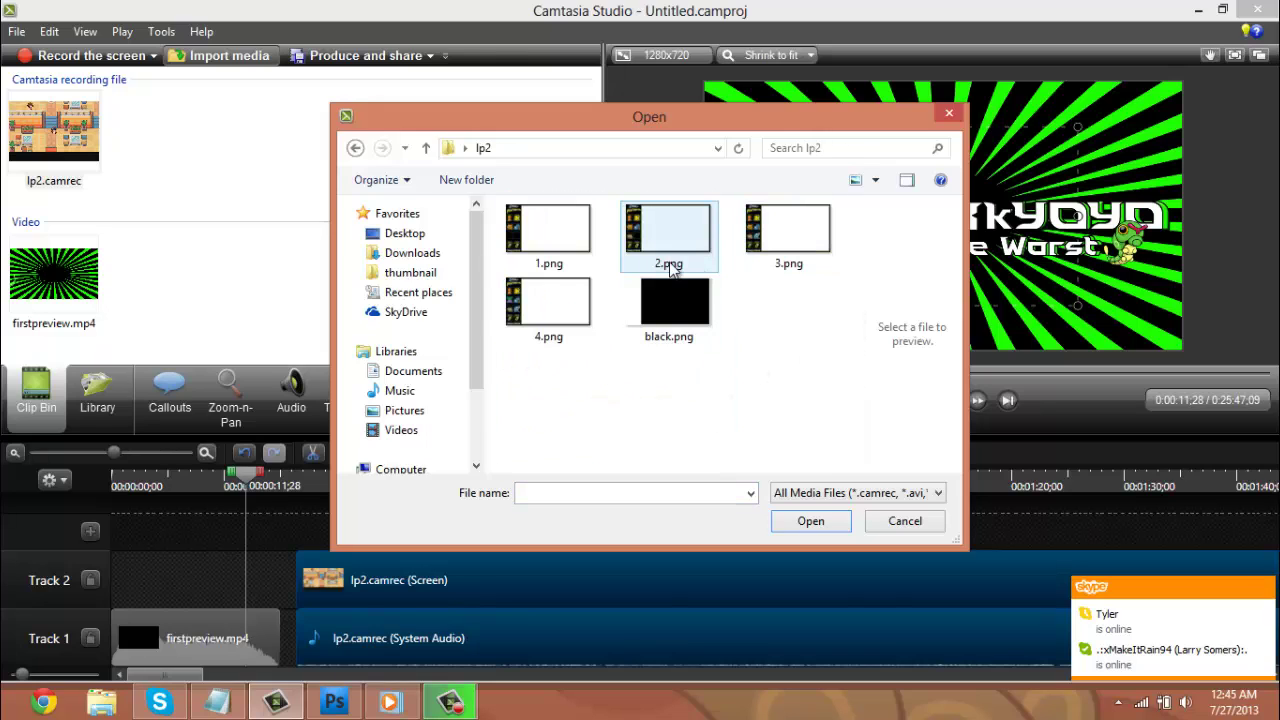
left_click(684, 254)
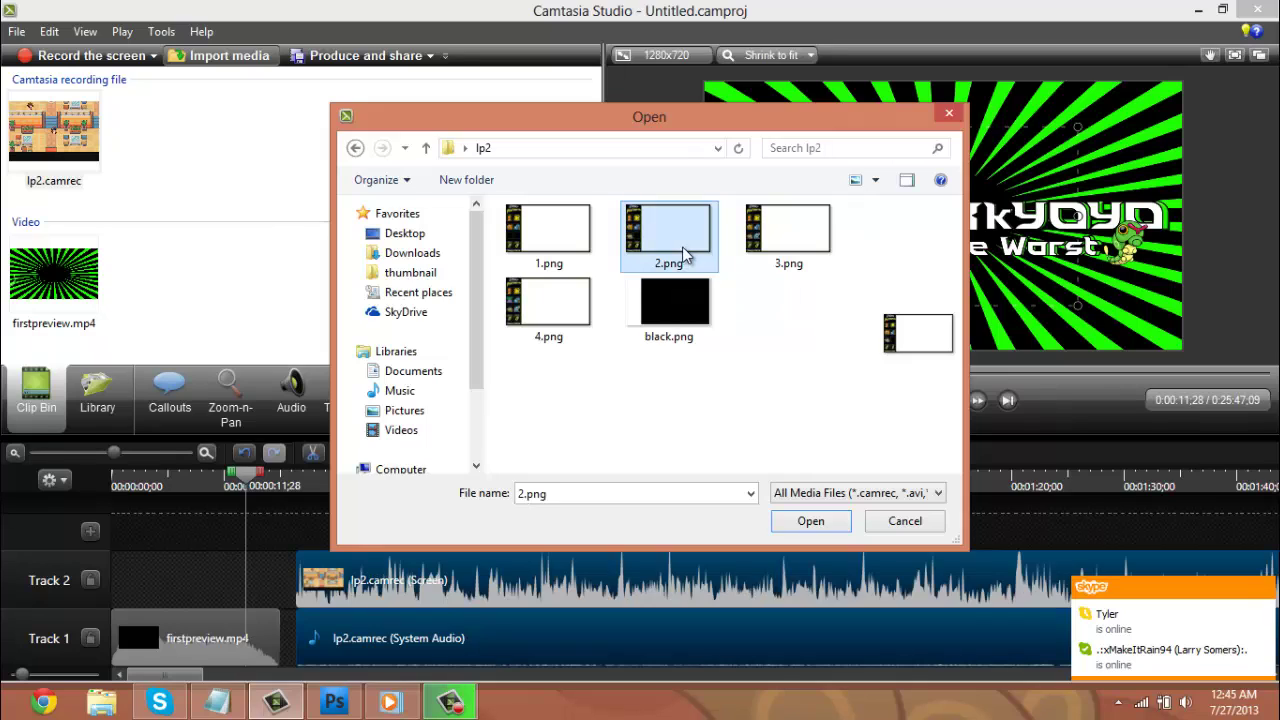
left_click(545, 242)
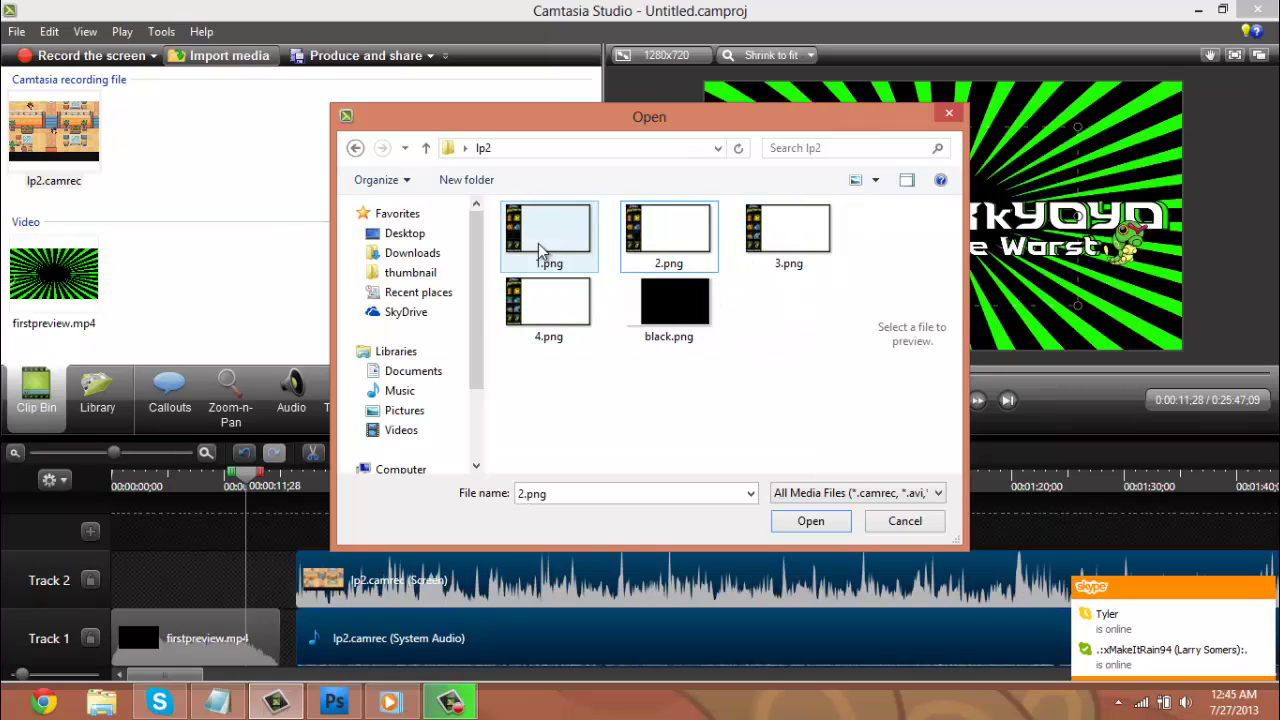
left_click(652, 320, "ctrl")
left_click(812, 522)
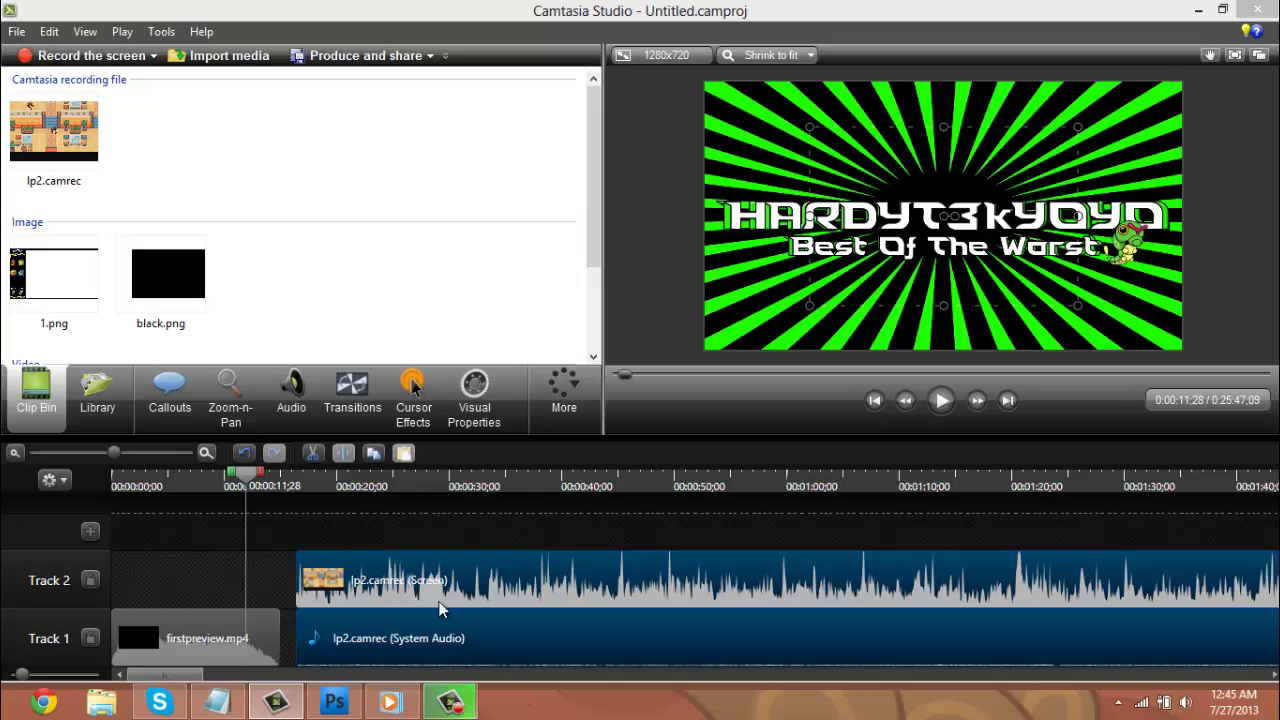
Shift the lp2.camrec clips later, and place black.png on Track 2 with 1.png above it on Track 3, near the intro's end
left_click_drag(440, 608, 584, 603)
left_click_drag(172, 274, 254, 586)
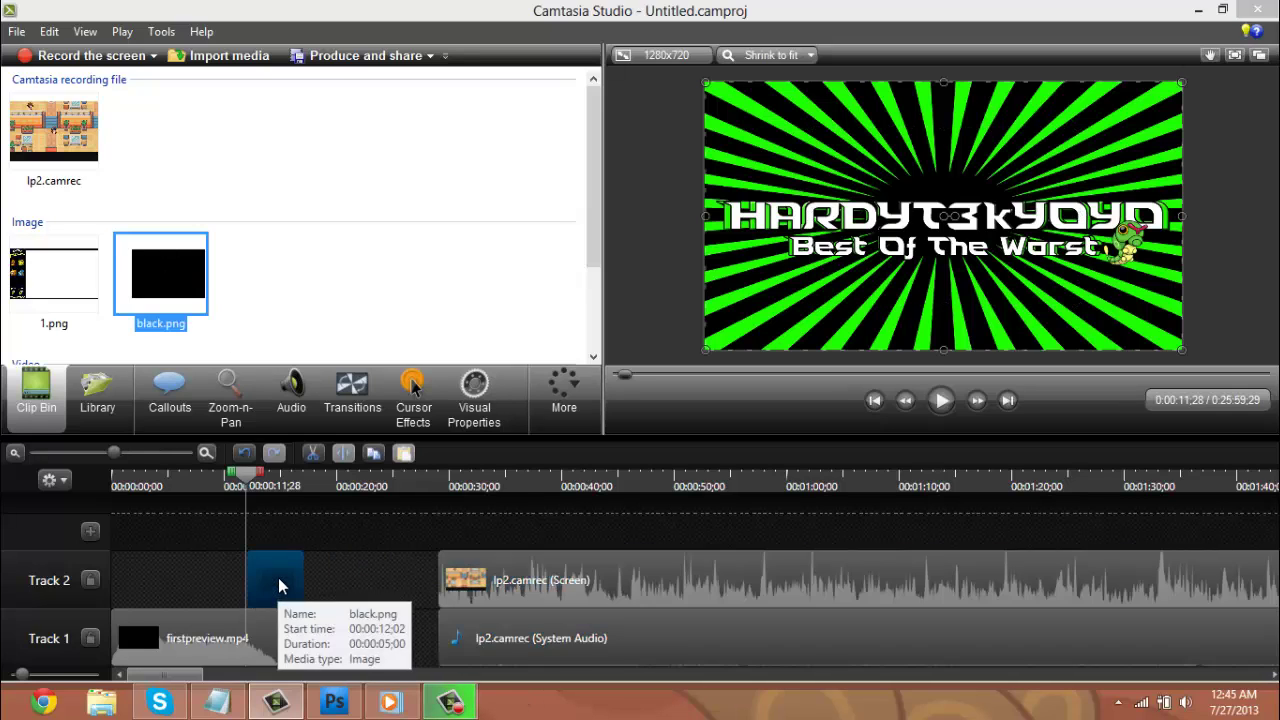
left_click_drag(80, 288, 272, 546)
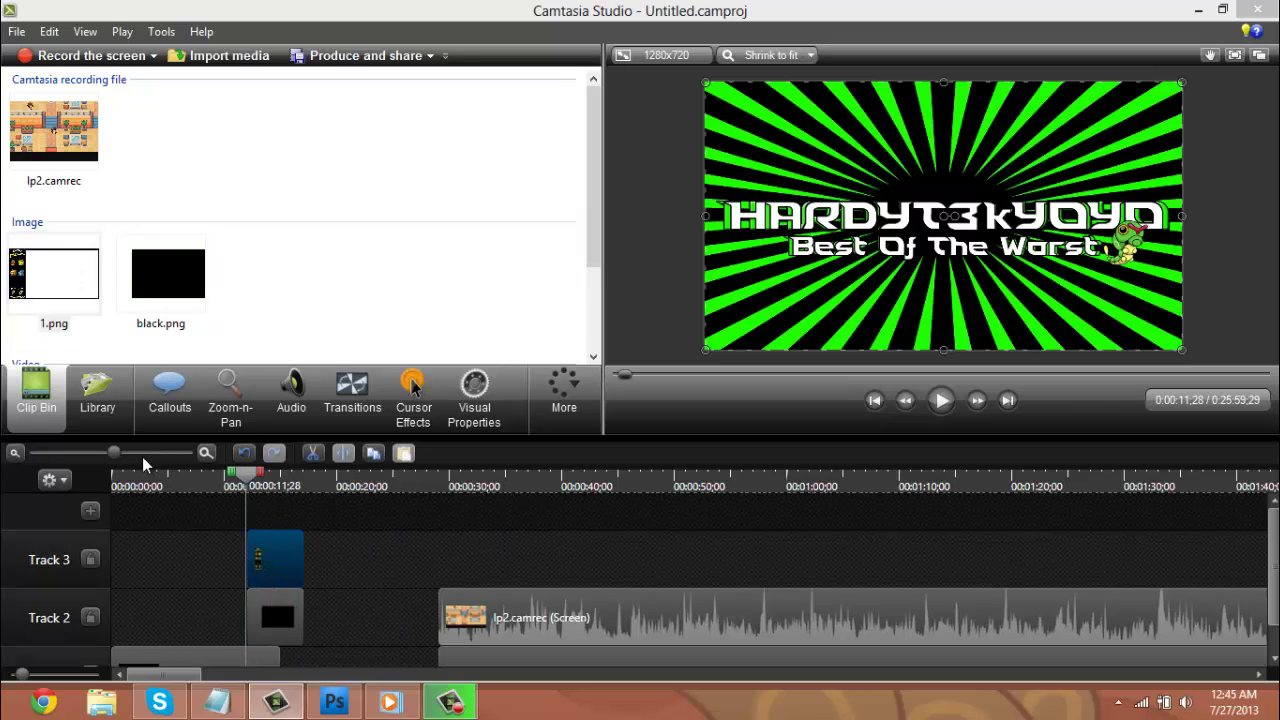
Add a Fade transition to the start of the 1.png clip on Track 3
scroll(654, 514, "up", 4)
left_click_drag(690, 478, 764, 484)
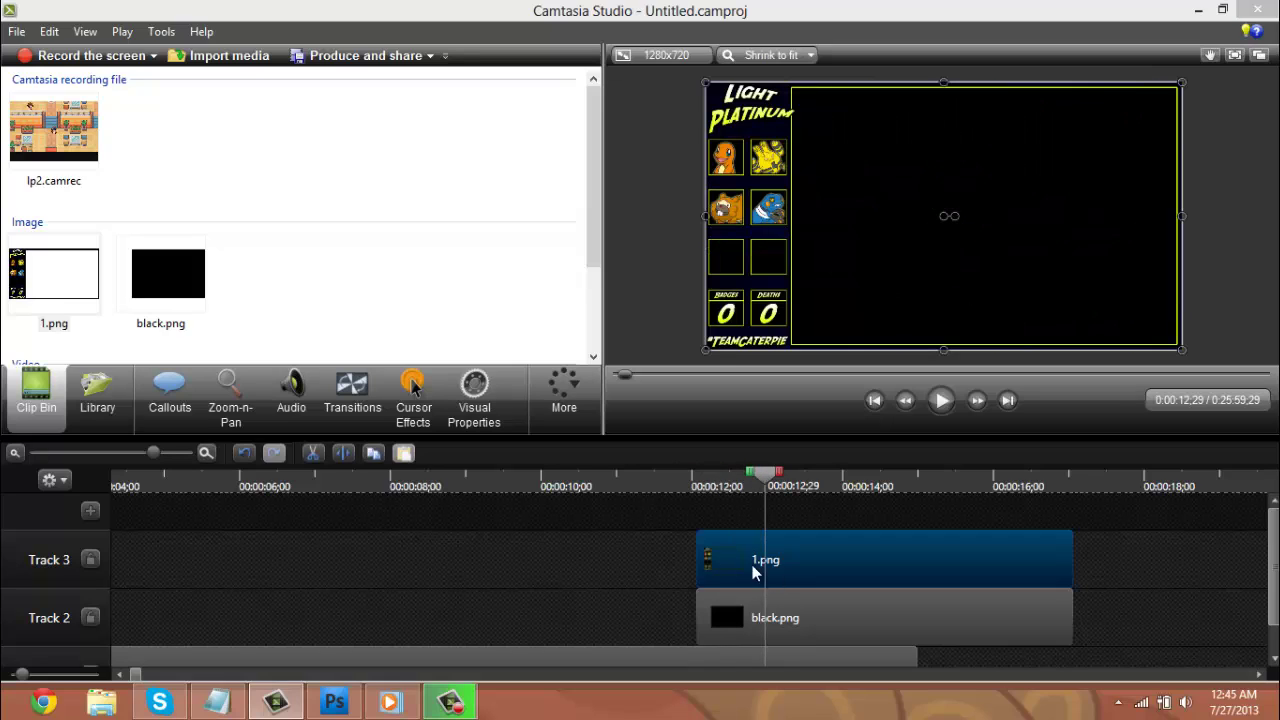
left_click(345, 395)
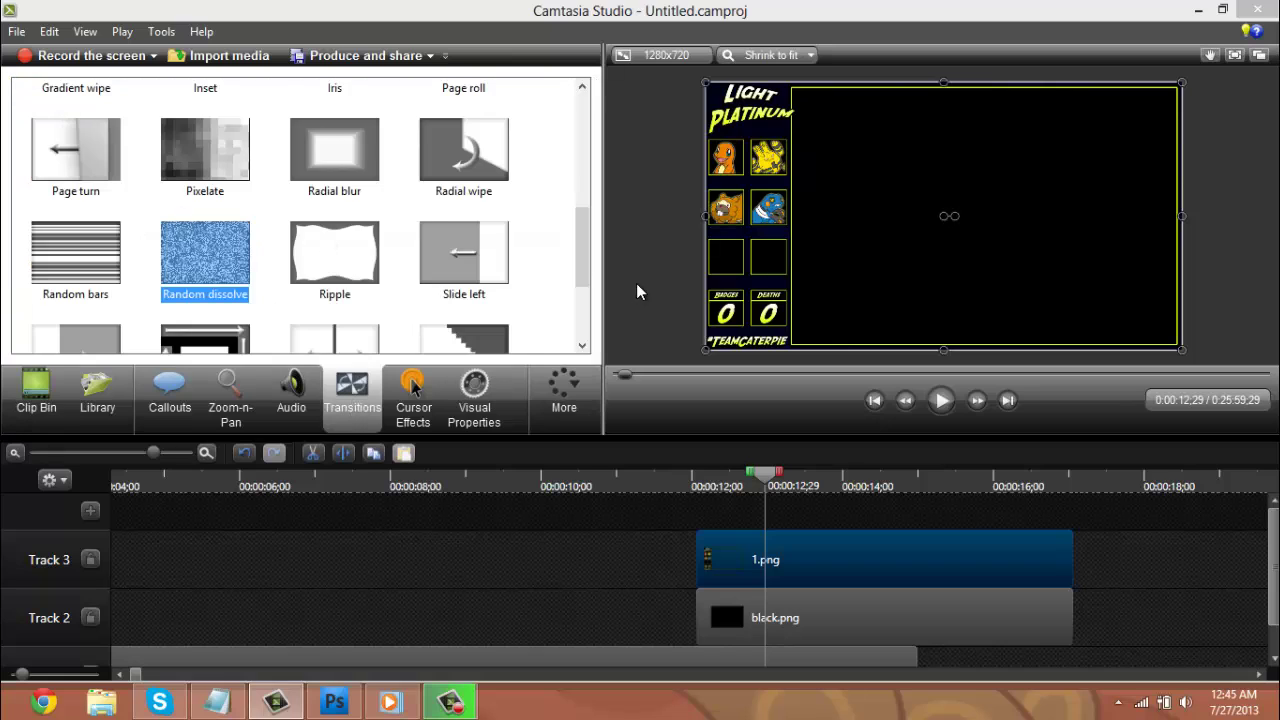
left_click_drag(584, 264, 584, 194)
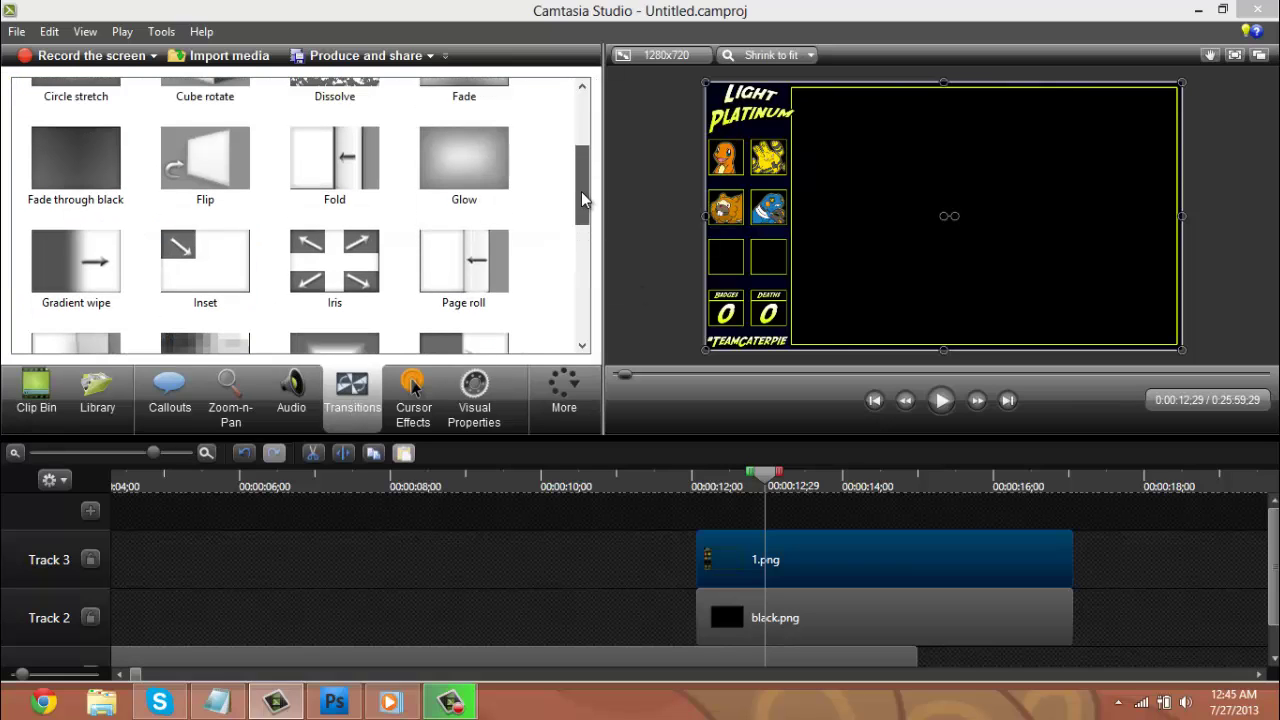
left_click_drag(478, 107, 737, 549)
Move 1.png and black.png to start at 0:00:10;09, and add a Fade transition to the start of black.png
left_click(563, 481)
left_click_drag(777, 618, 650, 617)
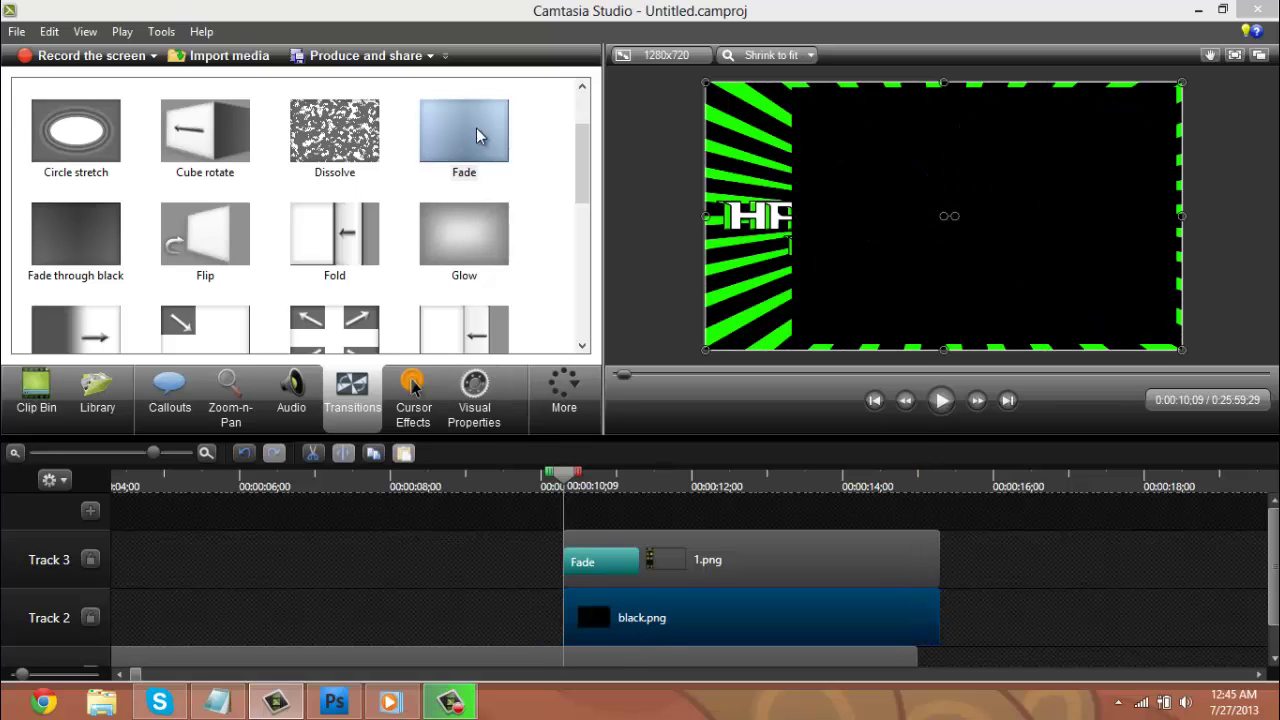
left_click_drag(464, 130, 592, 613)
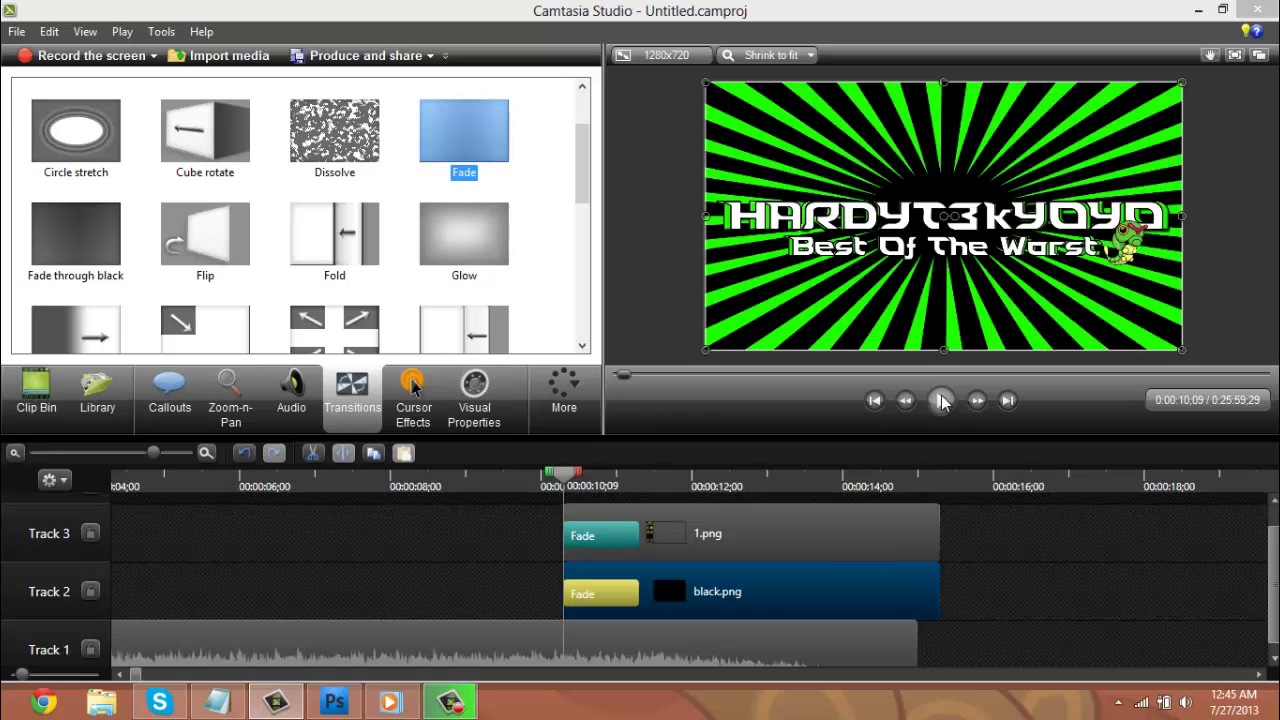
Play back the fade-in of the overlay images and set the playhead to 0:00:11;09 at the end of the fades
left_click(941, 401)
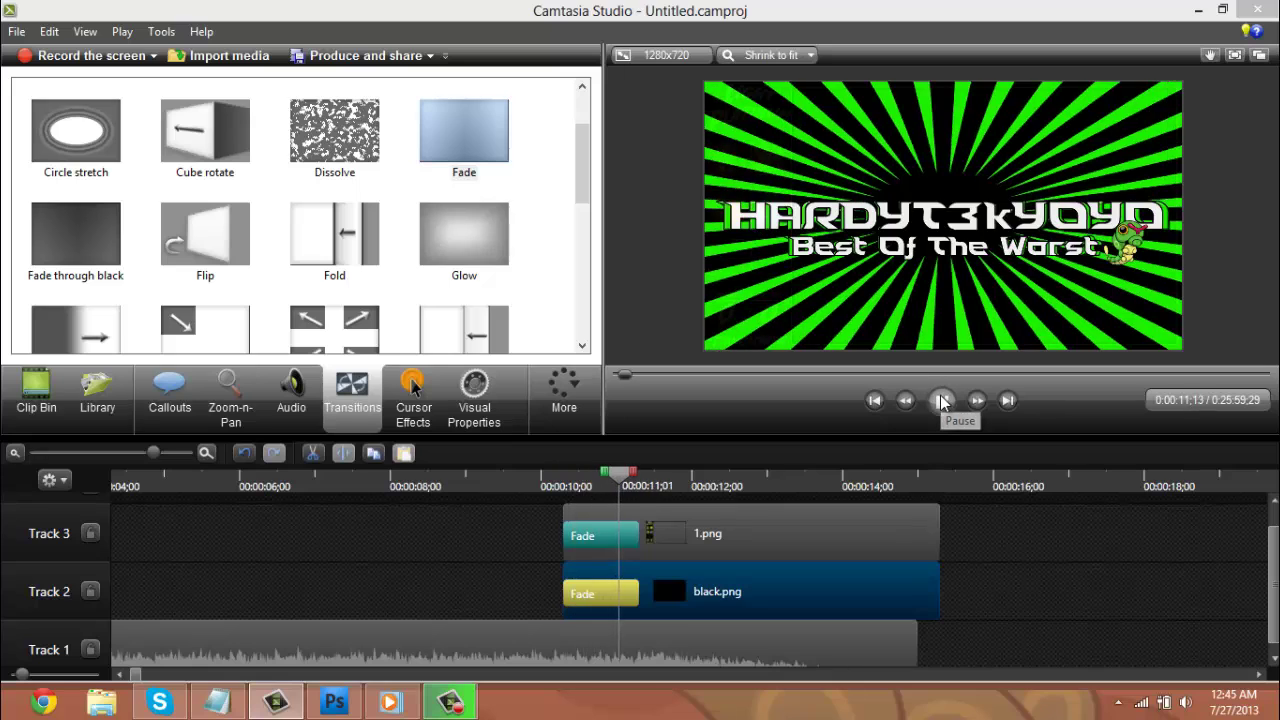
left_click(941, 401)
mouse_move(650, 478)
left_mouse_down()
mouse_move(566, 487)
mouse_move(634, 490)
left_mouse_up()
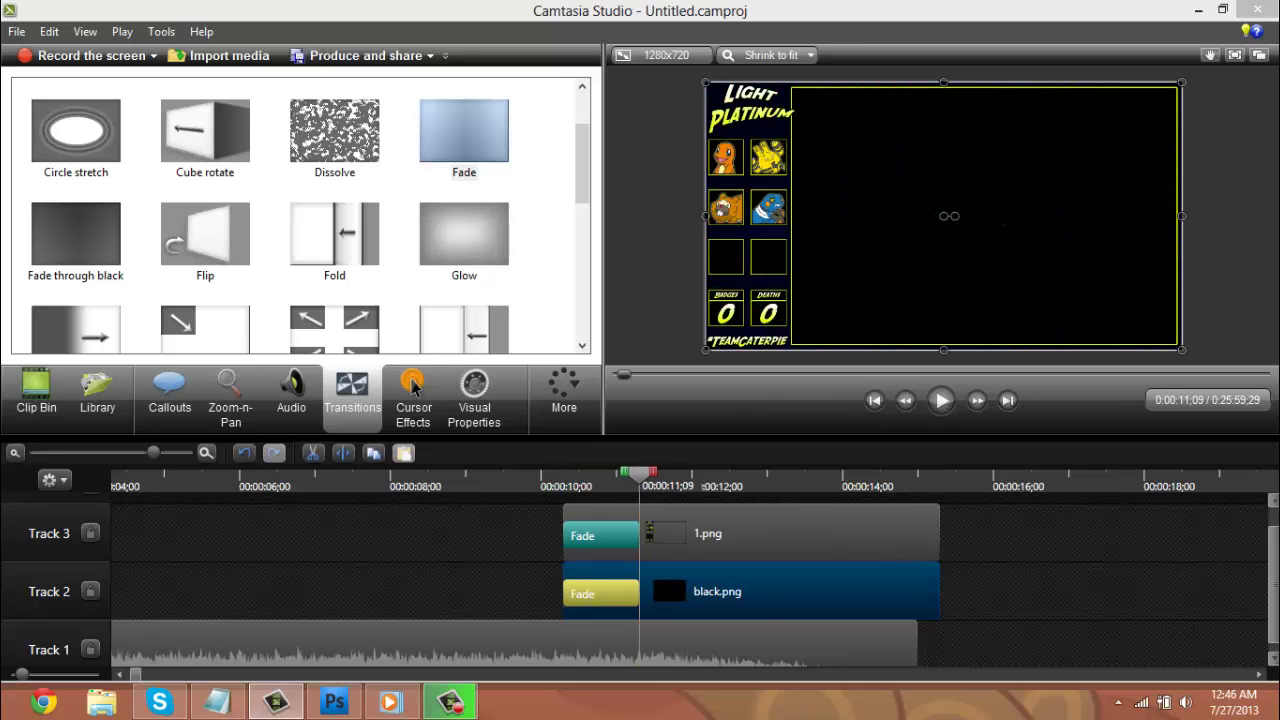
Move the 1.png overlay clip up to Track 5, keeping its start time, so that Tracks 3 and 4 are free
scroll(1210, 572, "up", 1)
scroll(1209, 572, "up", 1)
left_click_drag(799, 517, 799, 517)
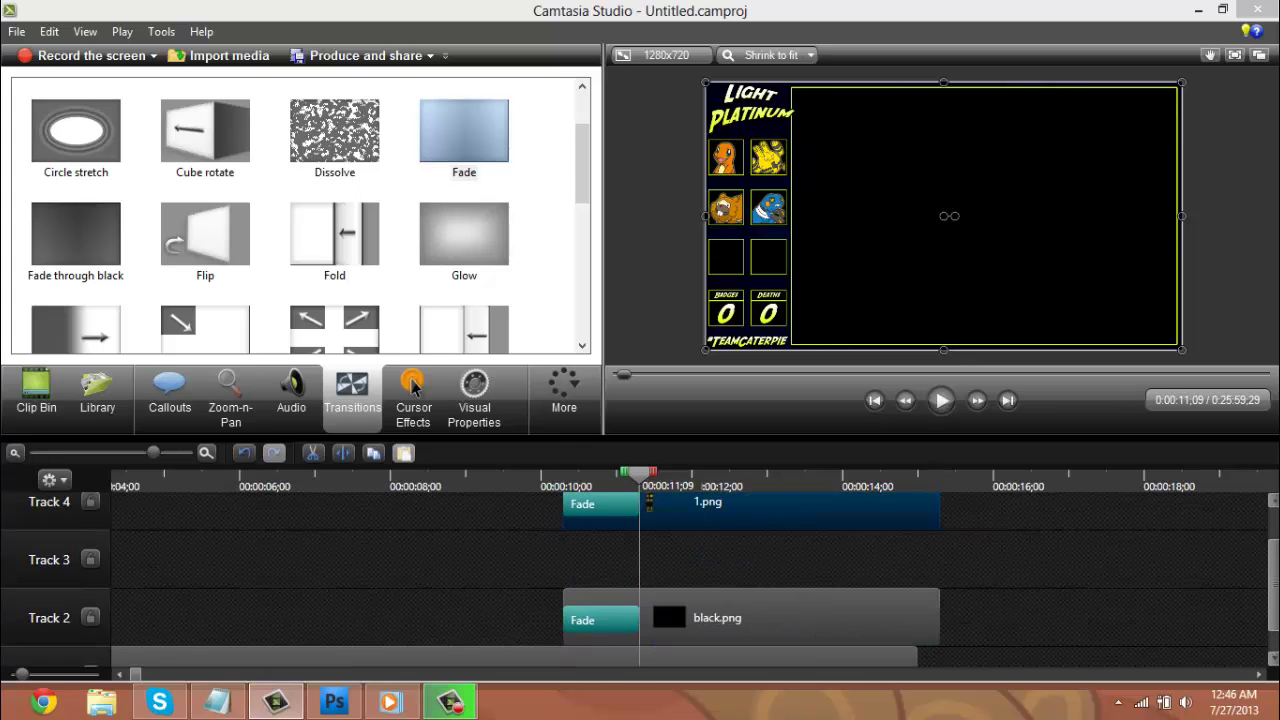
scroll(358, 525, "up", 2)
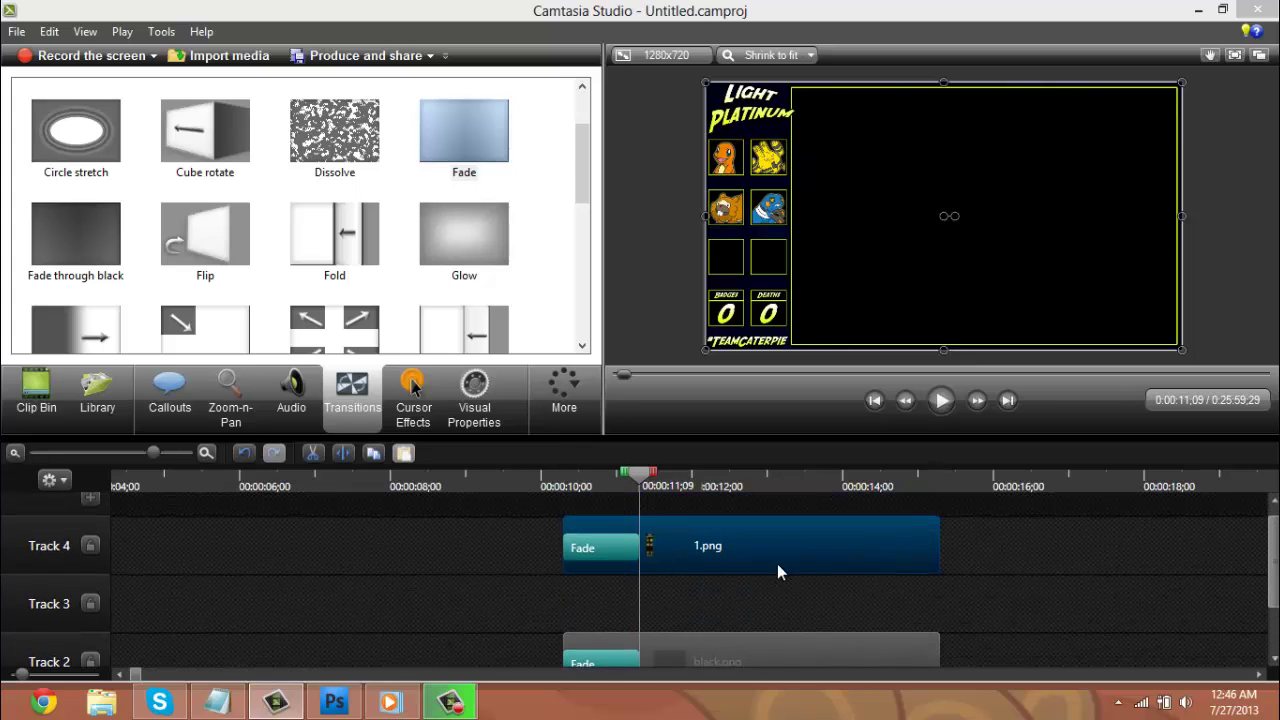
left_click_drag(776, 563, 767, 491)
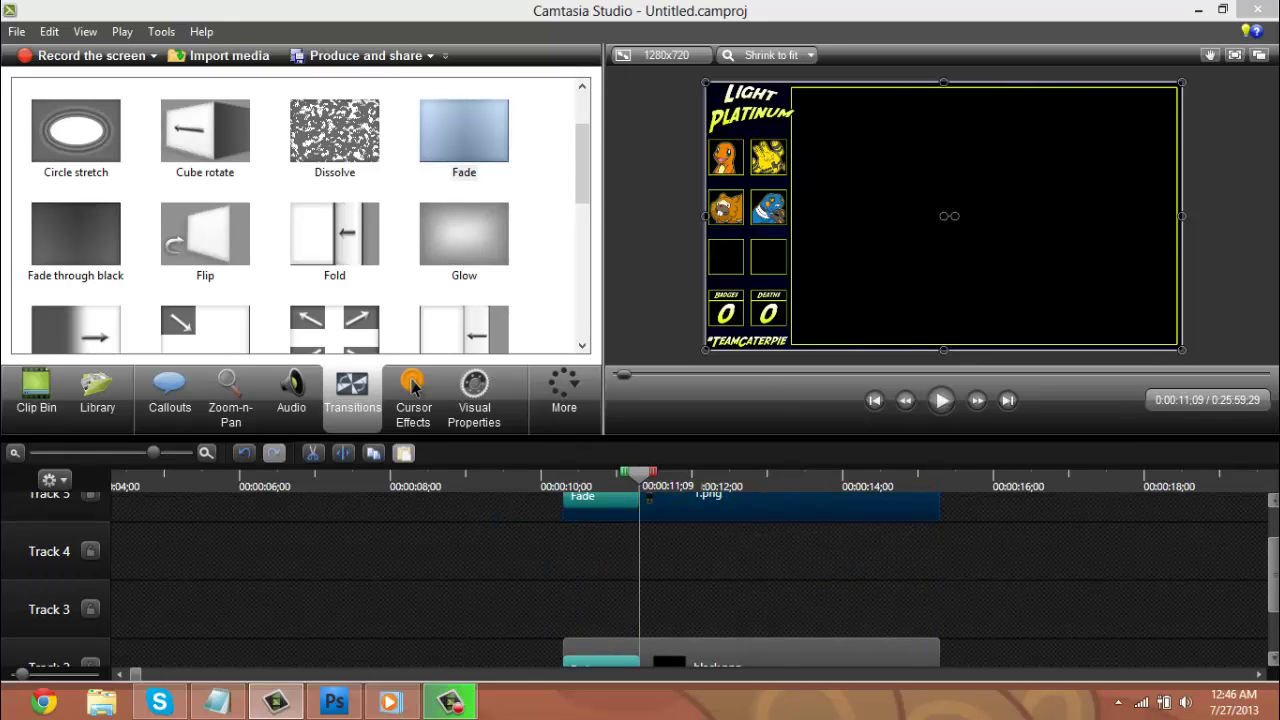
scroll(640, 580, "down", 3)
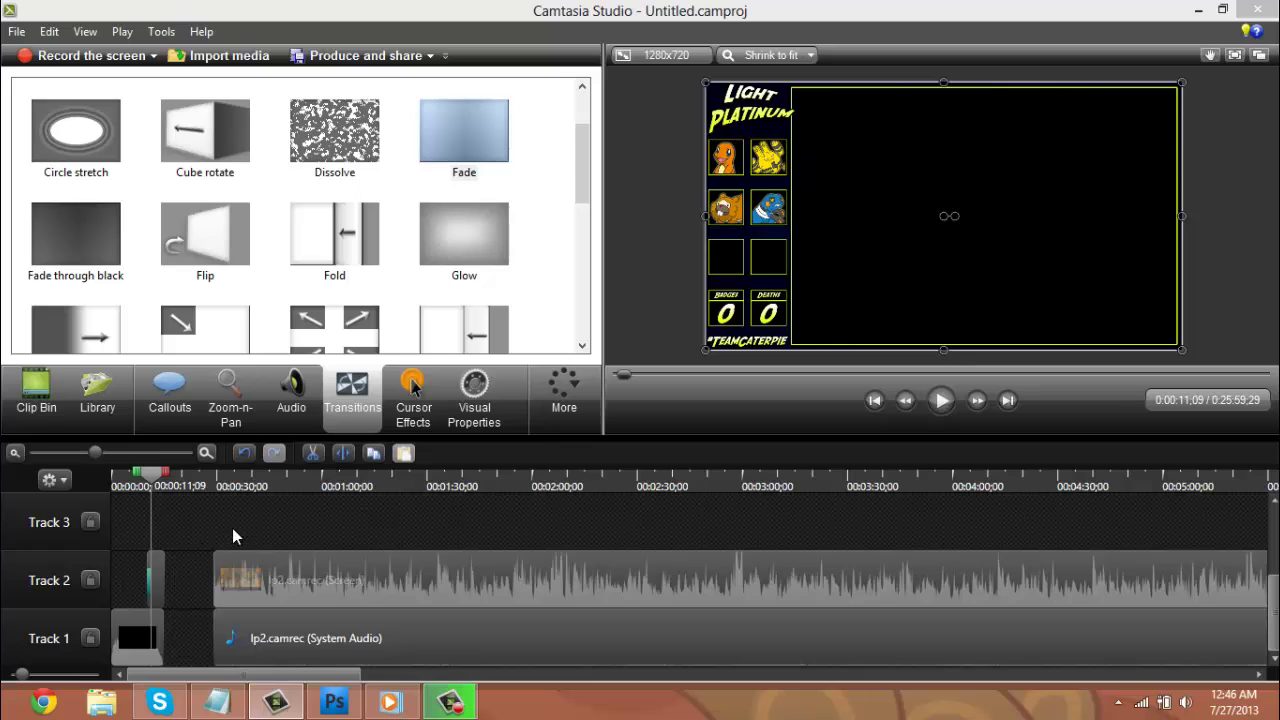
Move the lp2.camrec screen clip to Track 4 and its system audio to Track 3, starting at the end of the overlay clips
left_click_drag(232, 565, 229, 502)
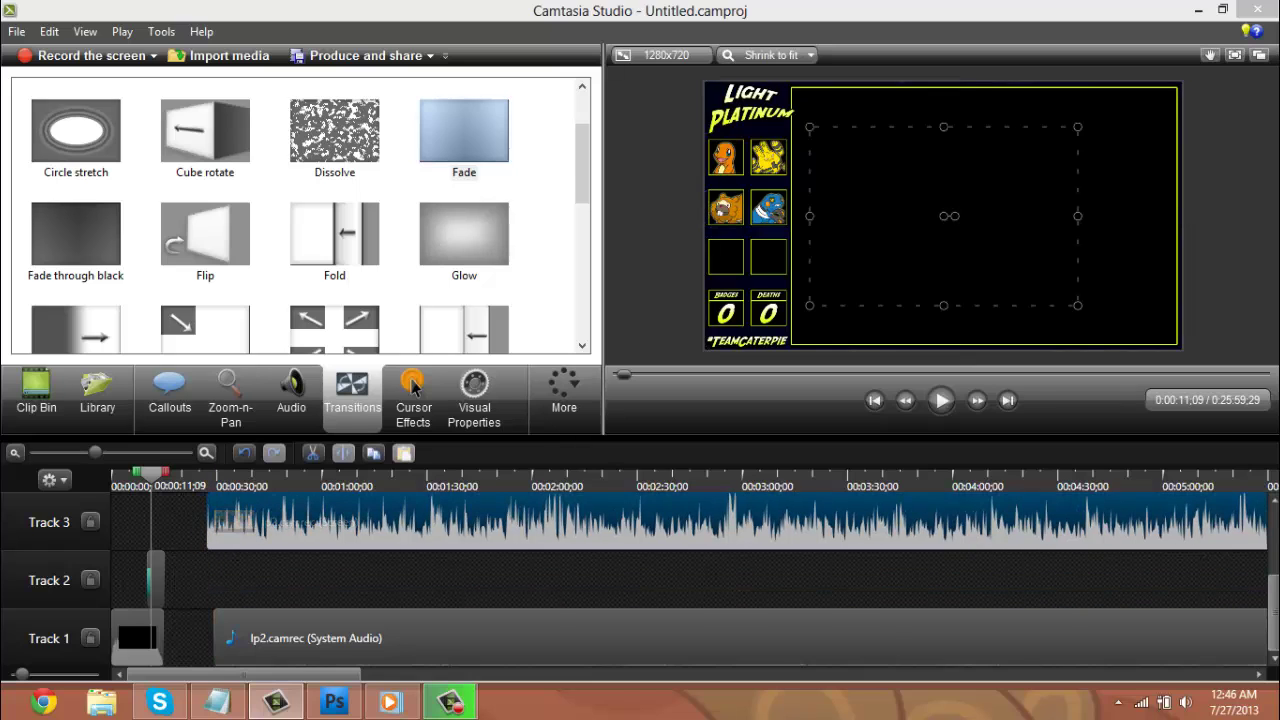
scroll(560, 560, "up", 1)
left_click_drag(245, 572, 232, 538)
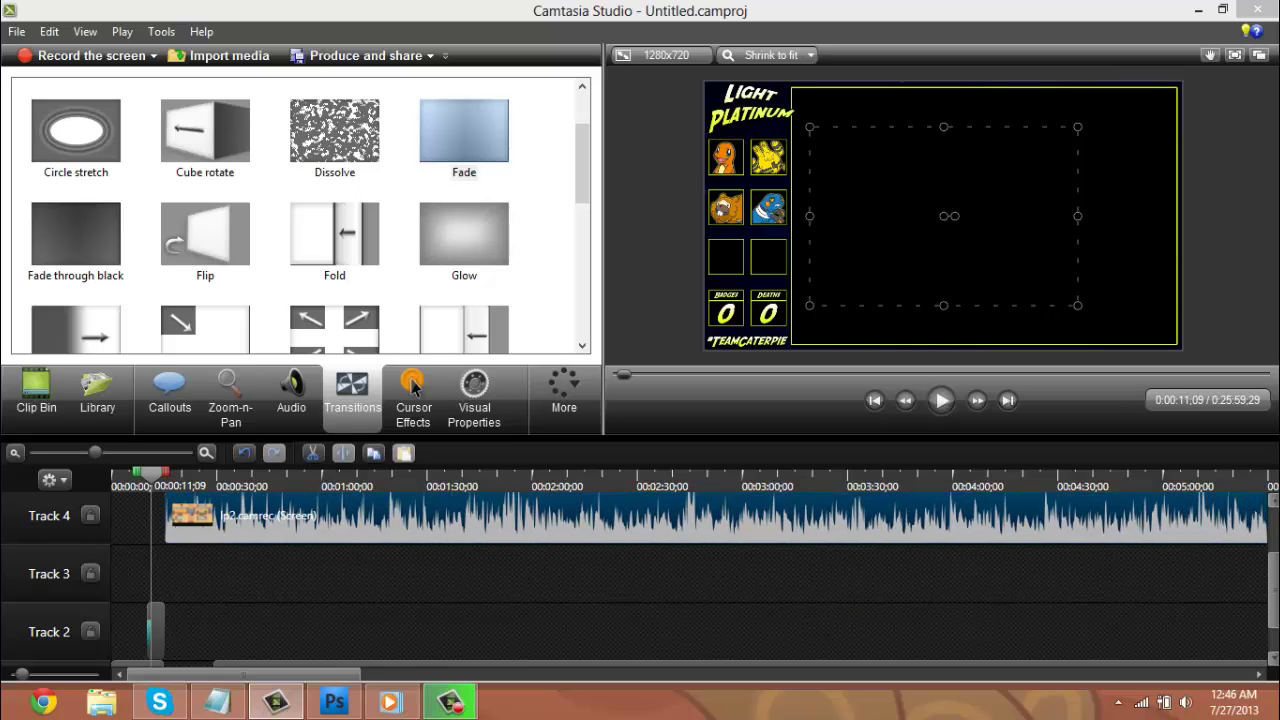
scroll(260, 610, "down", 1)
left_click_drag(257, 611, 174, 543)
scroll(352, 470, "up", 1)
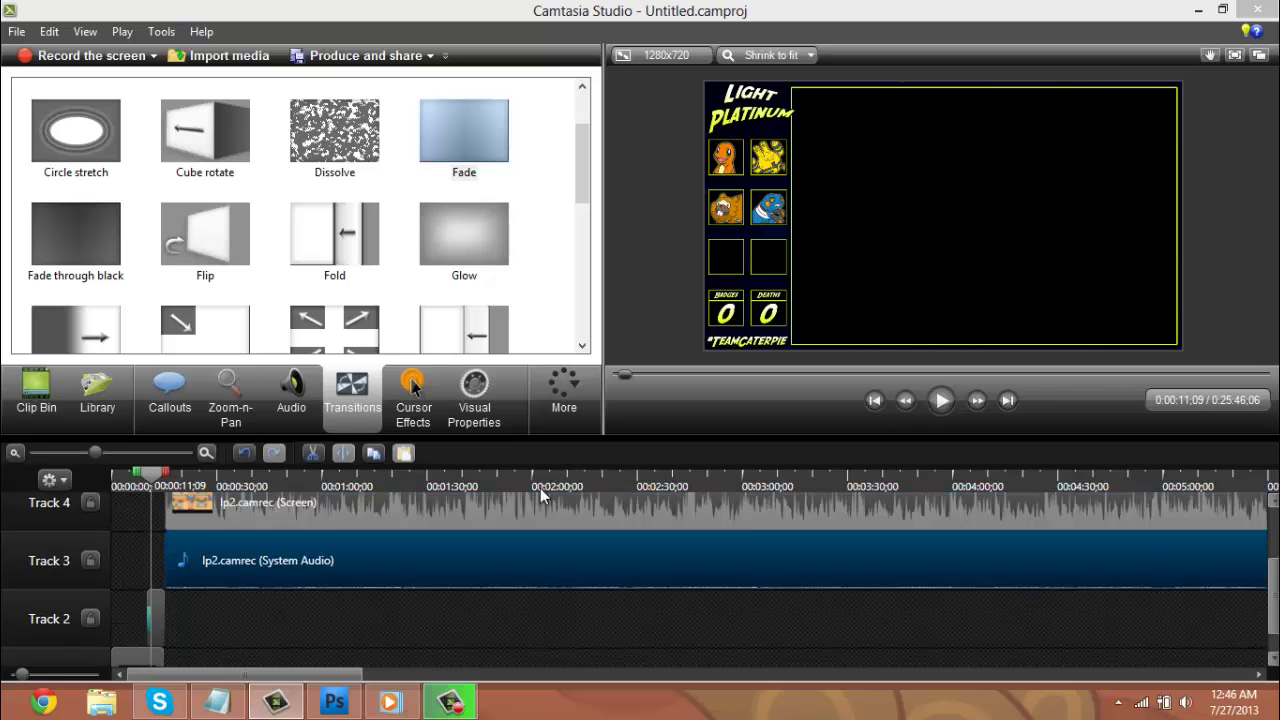
Set the playhead to 0:00:13;21 and move the lp2.camrec screen and system audio clips to start there
left_click(154, 453)
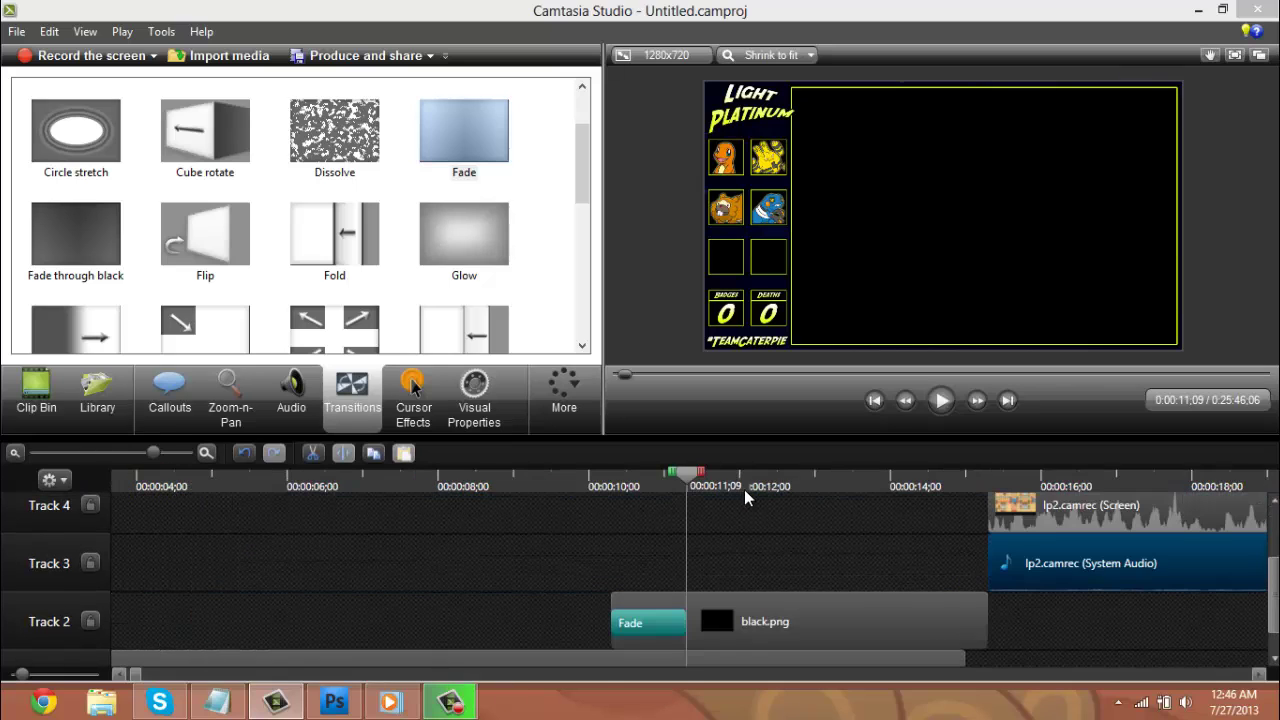
left_click(782, 480)
left_click_drag(838, 480, 878, 480)
left_click_drag(1088, 558, 935, 563)
left_click_drag(1080, 508, 945, 503)
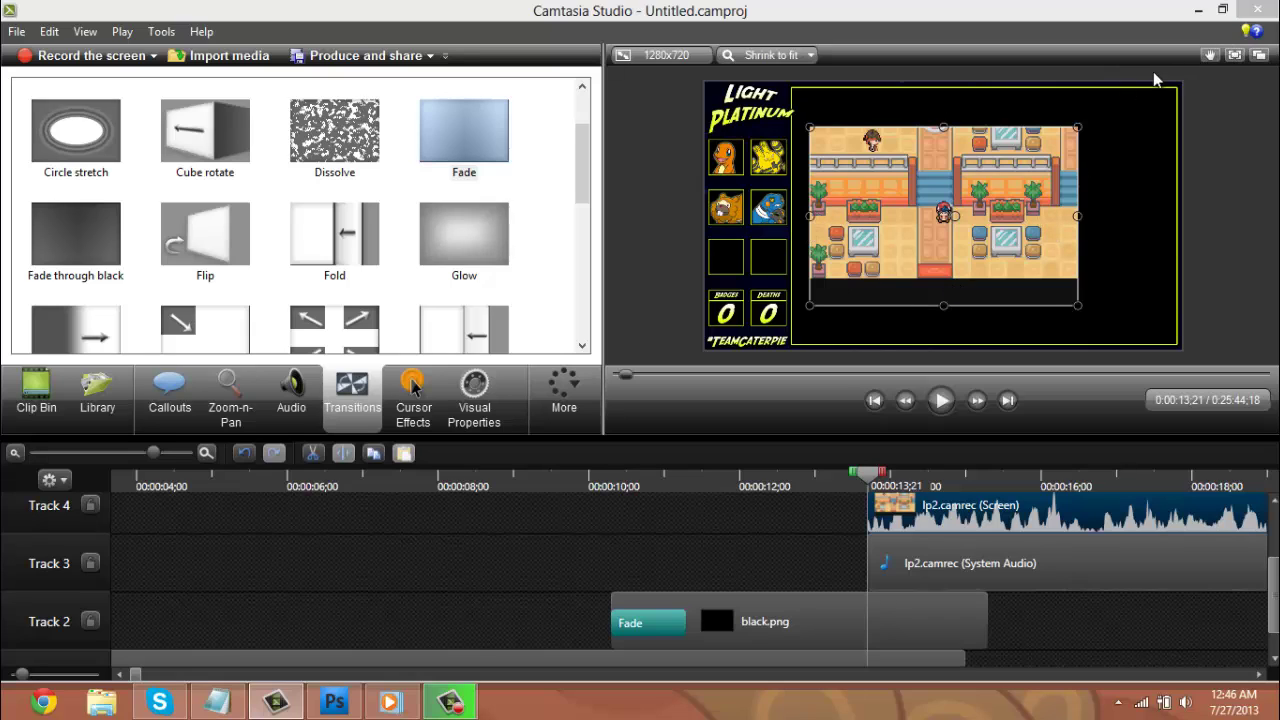
Stretch the gameplay video's left edge on the canvas to meet the overlay frame's left yellow border
left_click(1208, 58)
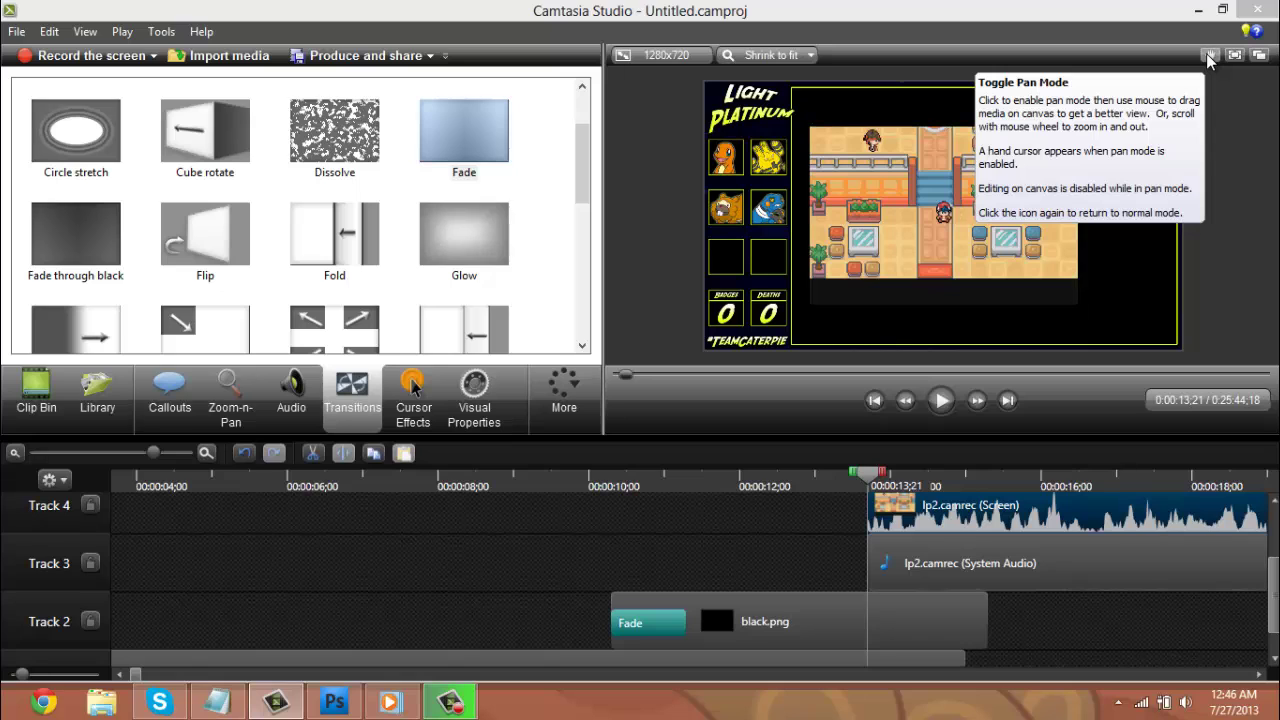
left_click(1208, 58)
left_click_drag(811, 216, 793, 218)
scroll(795, 219, "up", 2)
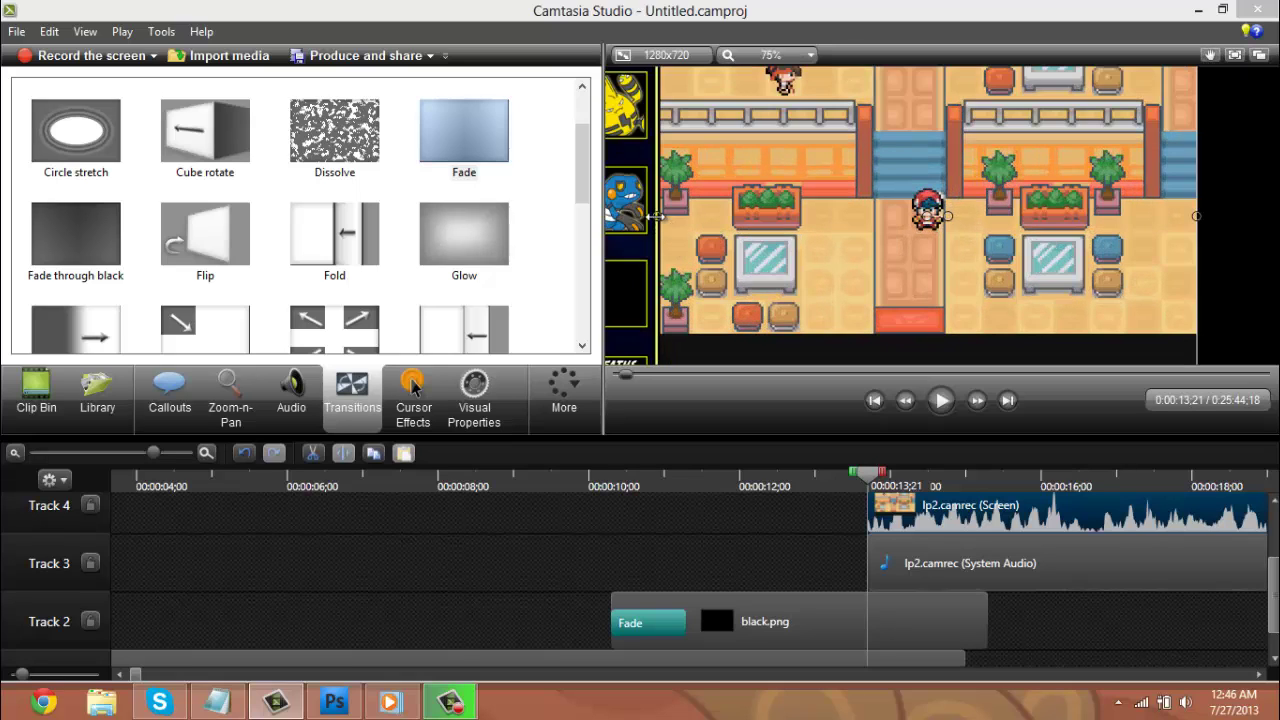
left_click_drag(656, 216, 652, 218)
scroll(1044, 153, "down", 3)
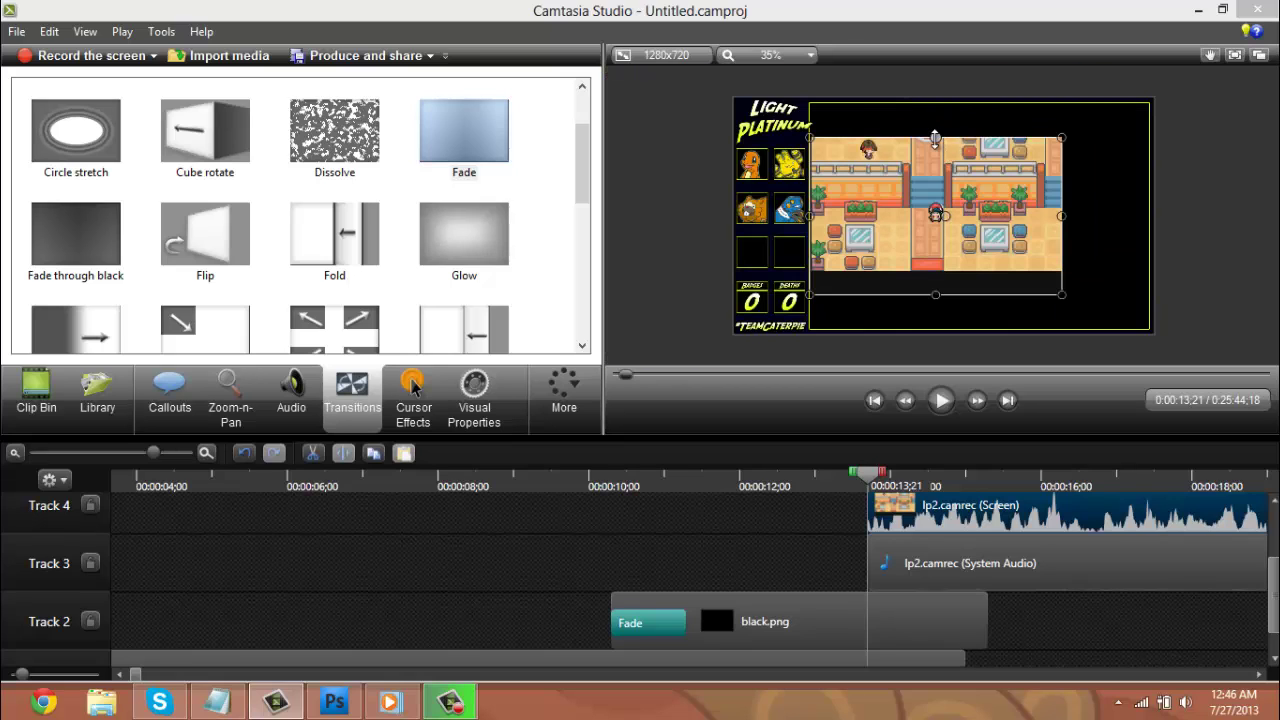
Stretch the gameplay video's top edge up to the overlay frame's upper yellow border
left_click(795, 55)
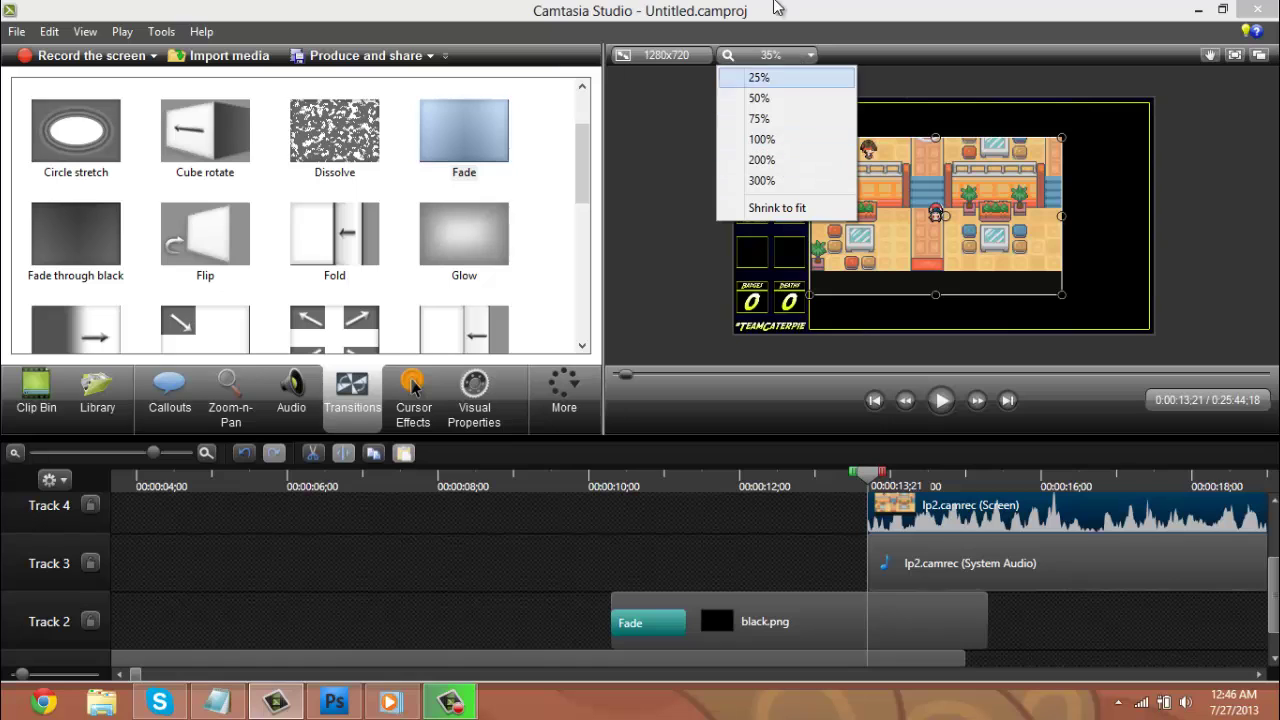
left_click(778, 8)
left_click_drag(935, 120, 935, 103)
scroll(937, 109, "up", 2)
scroll(937, 109, "down", 1)
Stretch the gameplay video's right edge to line up with the overlay frame's right yellow border
left_click_drag(1110, 193, 1233, 217)
left_click(1209, 55)
left_click_drag(1125, 162, 994, 162)
scroll(1140, 168, "up", 1)
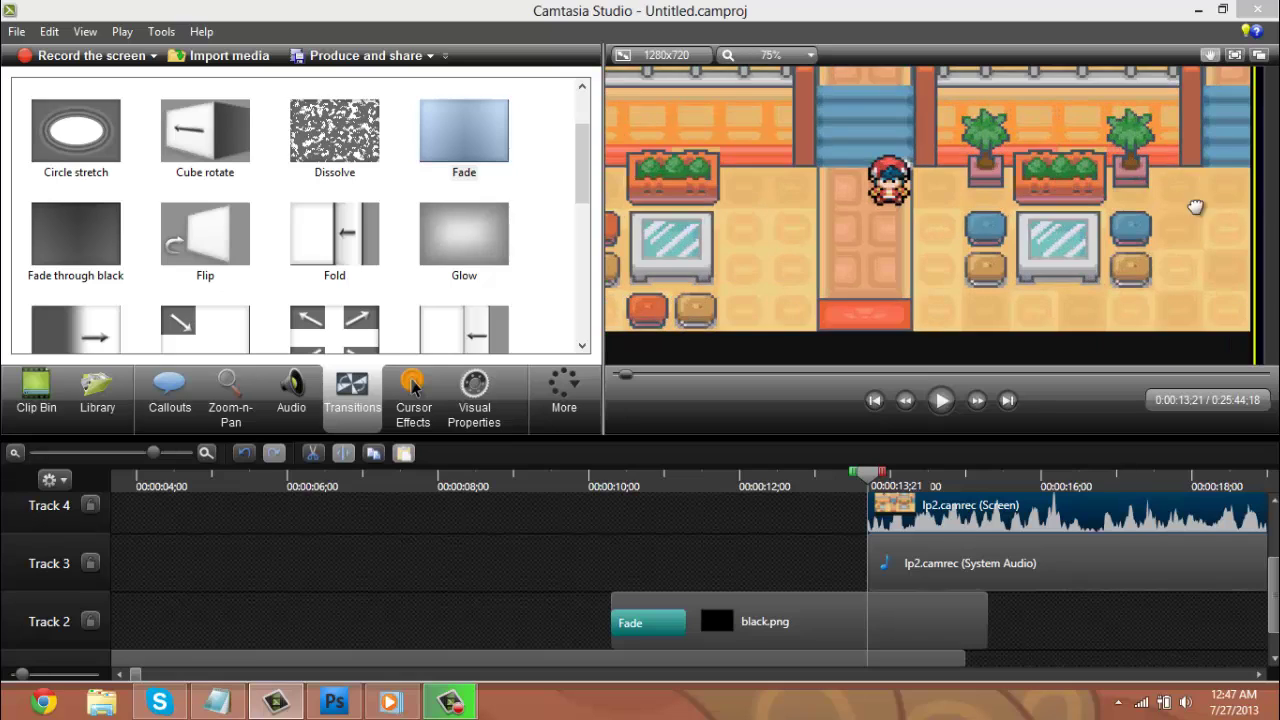
left_click_drag(1197, 206, 1111, 202)
left_click(1208, 57)
left_click(1163, 181)
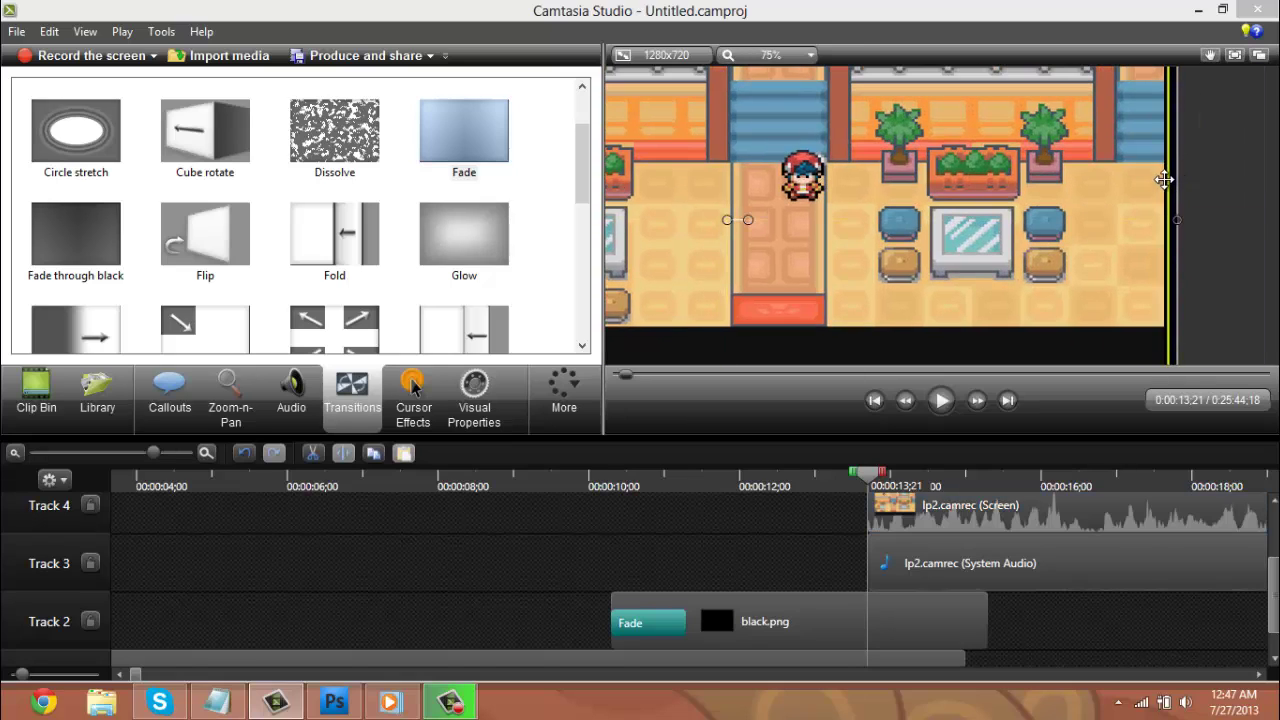
left_click(1210, 55)
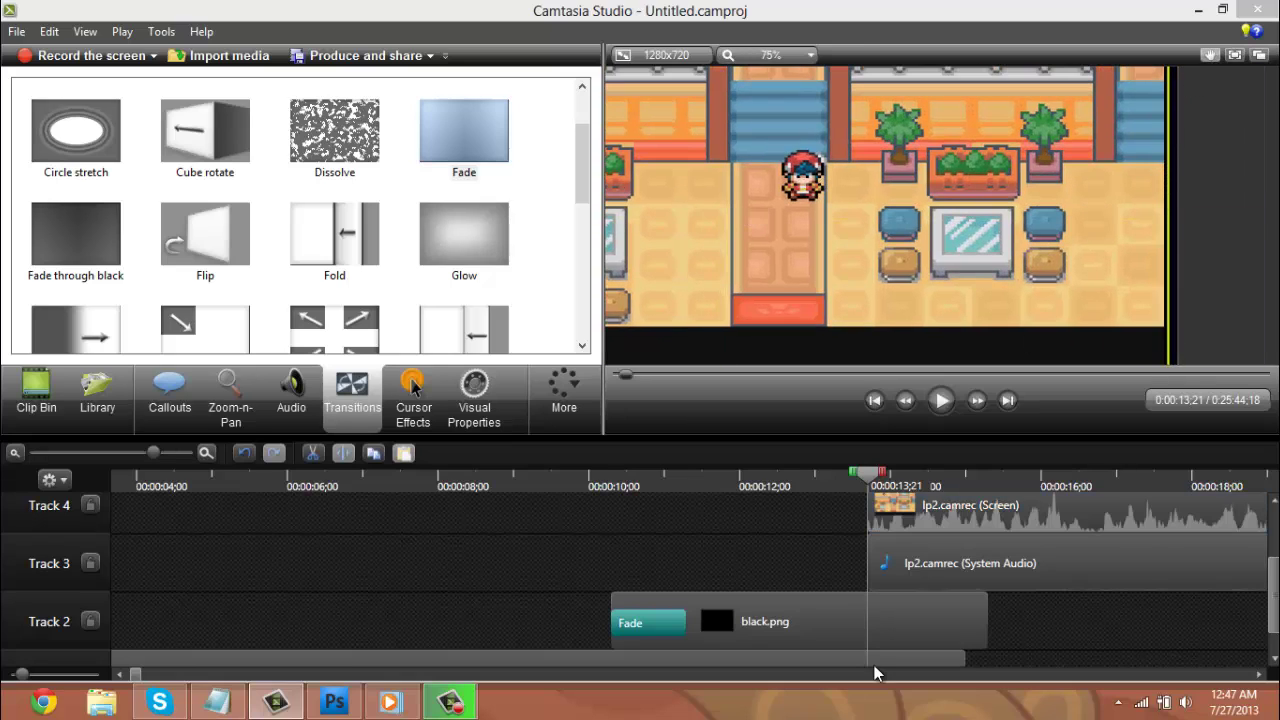
left_click_drag(1133, 236, 985, 254)
left_click_drag(990, 182, 996, 183)
Stretch the gameplay video's bottom edge down to the overlay frame's lower yellow border and fit the canvas in view
left_click(1207, 57)
left_click_drag(800, 173, 1114, 359)
left_click(1209, 56)
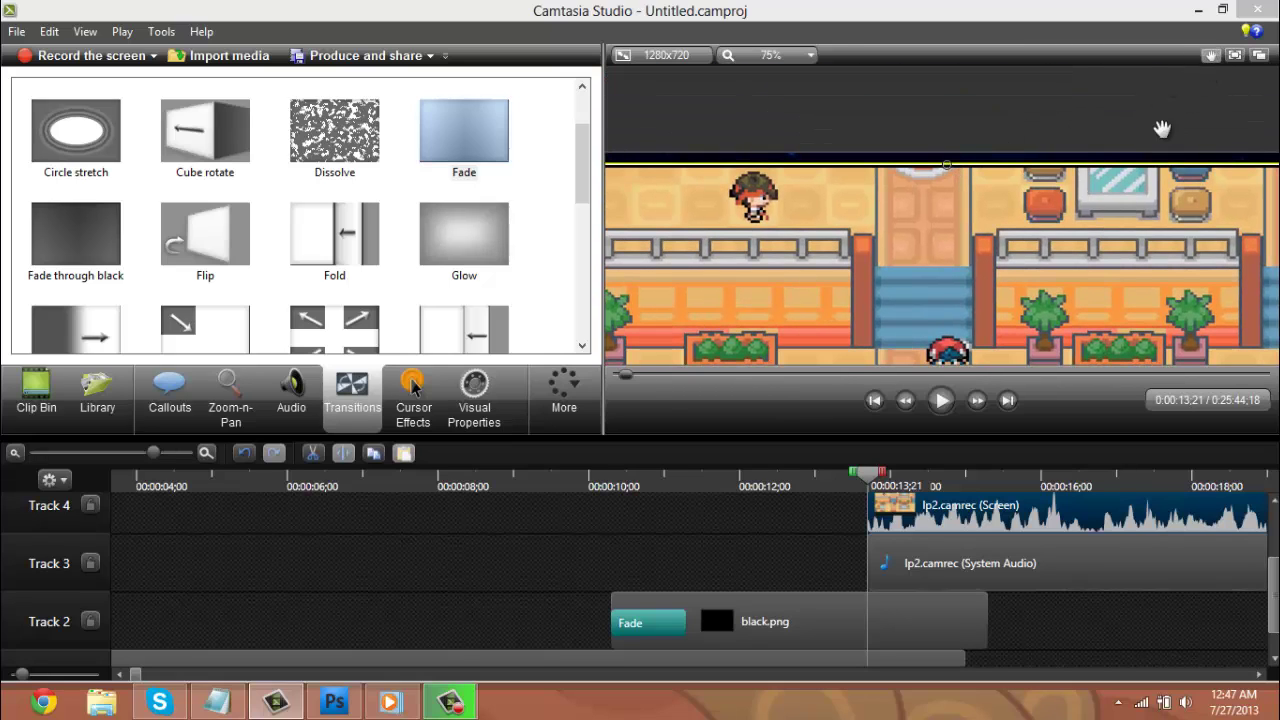
left_click_drag(1066, 290, 1084, 86)
left_click(1209, 60)
left_click_drag(965, 227, 965, 301)
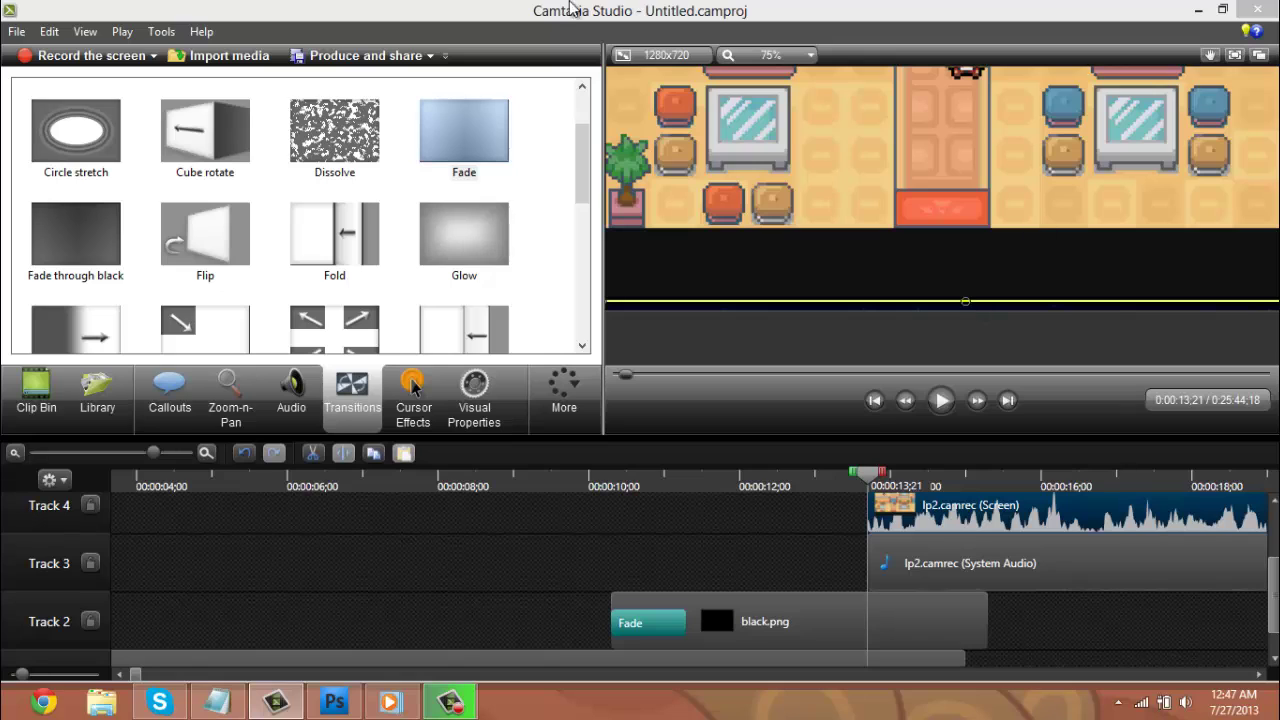
left_click(770, 55)
left_click(794, 206)
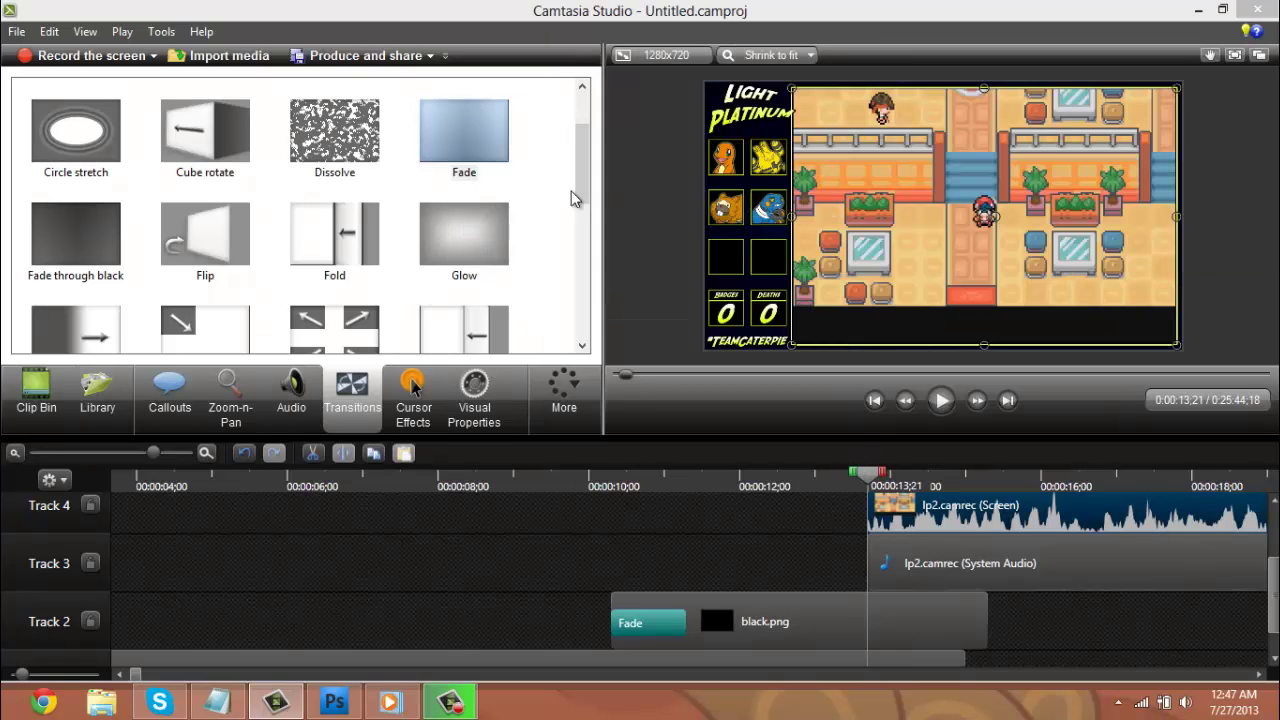
Add a Glow transition to the start of the lp2.camrec screen clip and extend the 1.png overlay to about 0:02:25
left_click_drag(464, 235, 967, 486)
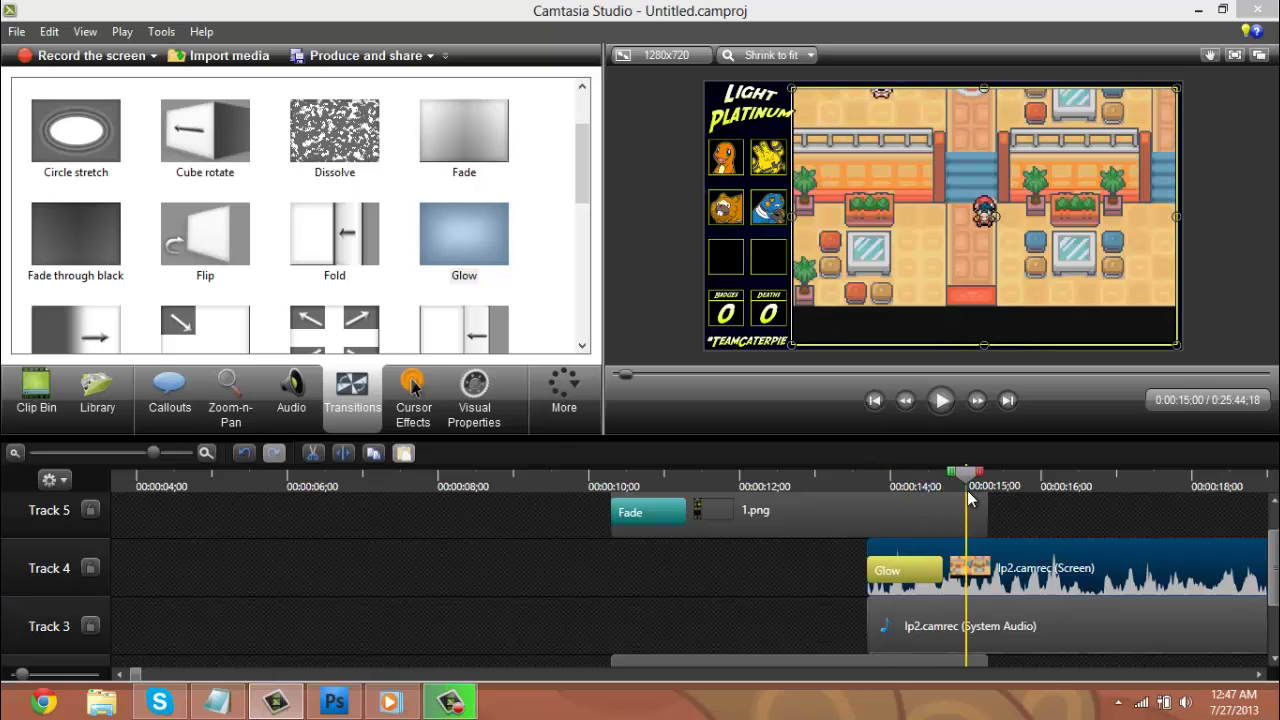
left_click(106, 451)
left_click_drag(163, 520, 806, 536)
Find the moment in the gameplay where Sandile is caught and set the playhead to 0:01:20;05
left_click(381, 478)
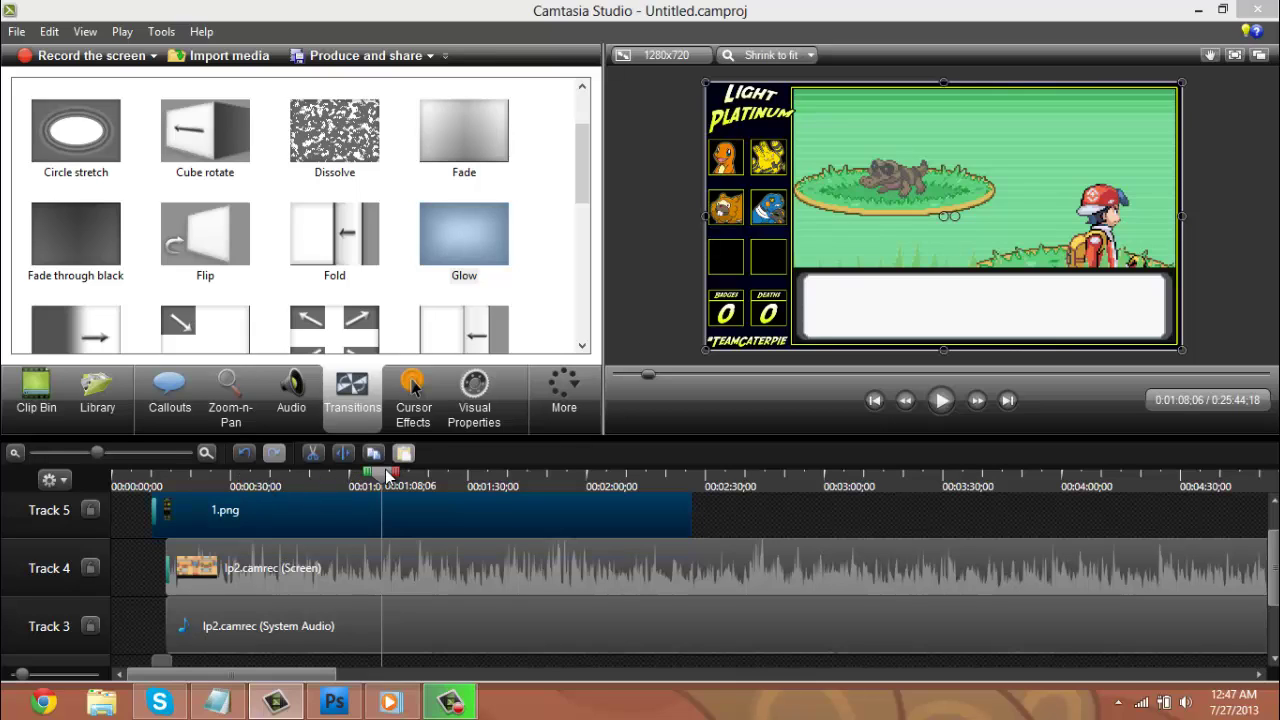
left_click_drag(384, 478, 405, 480)
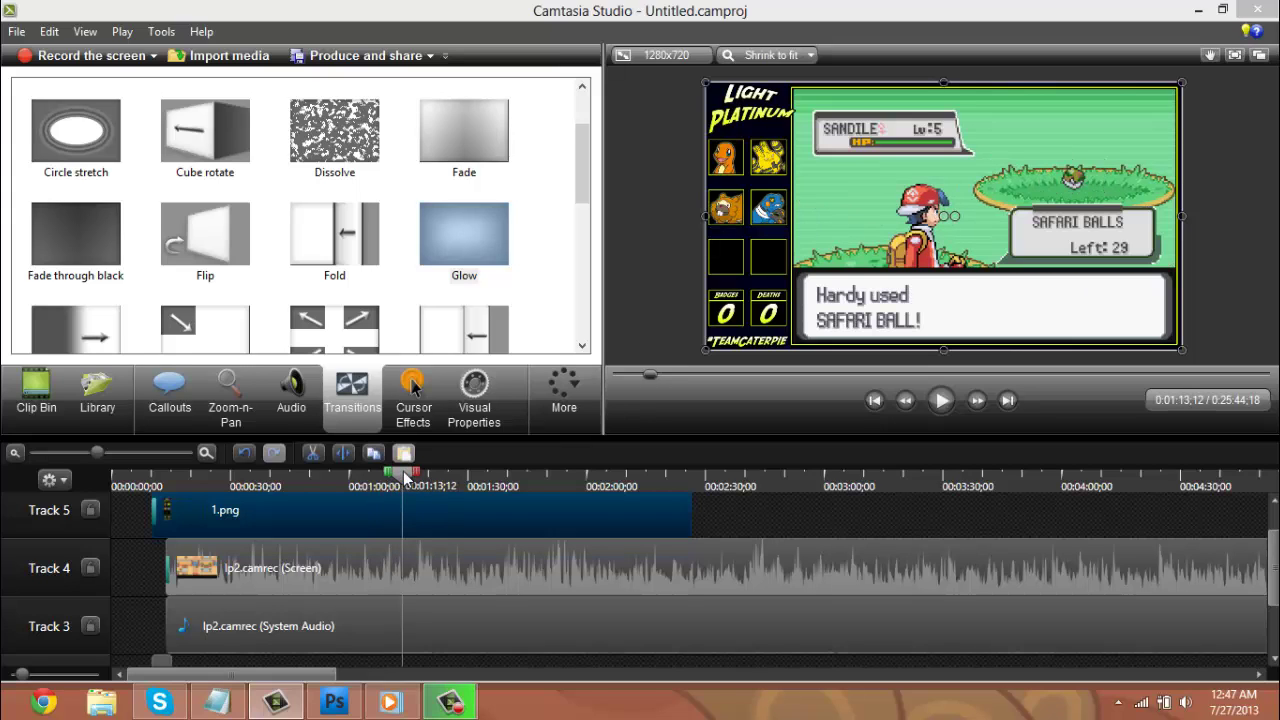
left_click(118, 455)
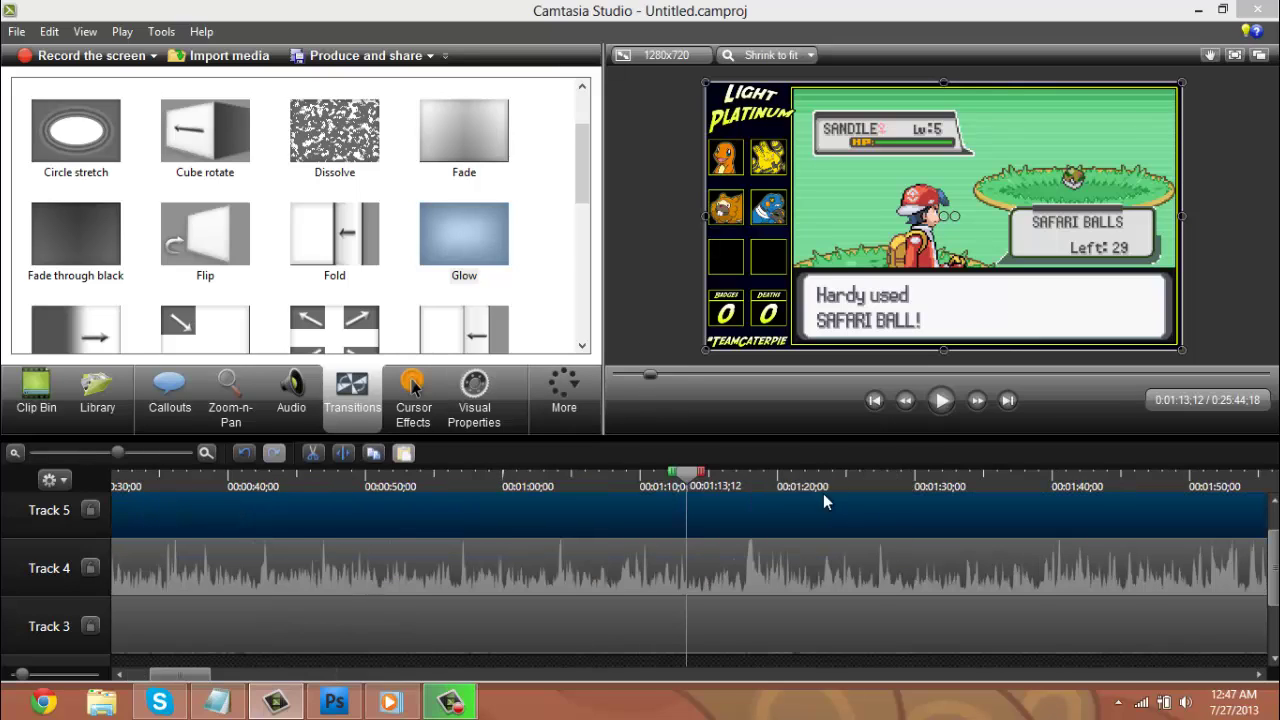
left_click_drag(688, 478, 876, 480)
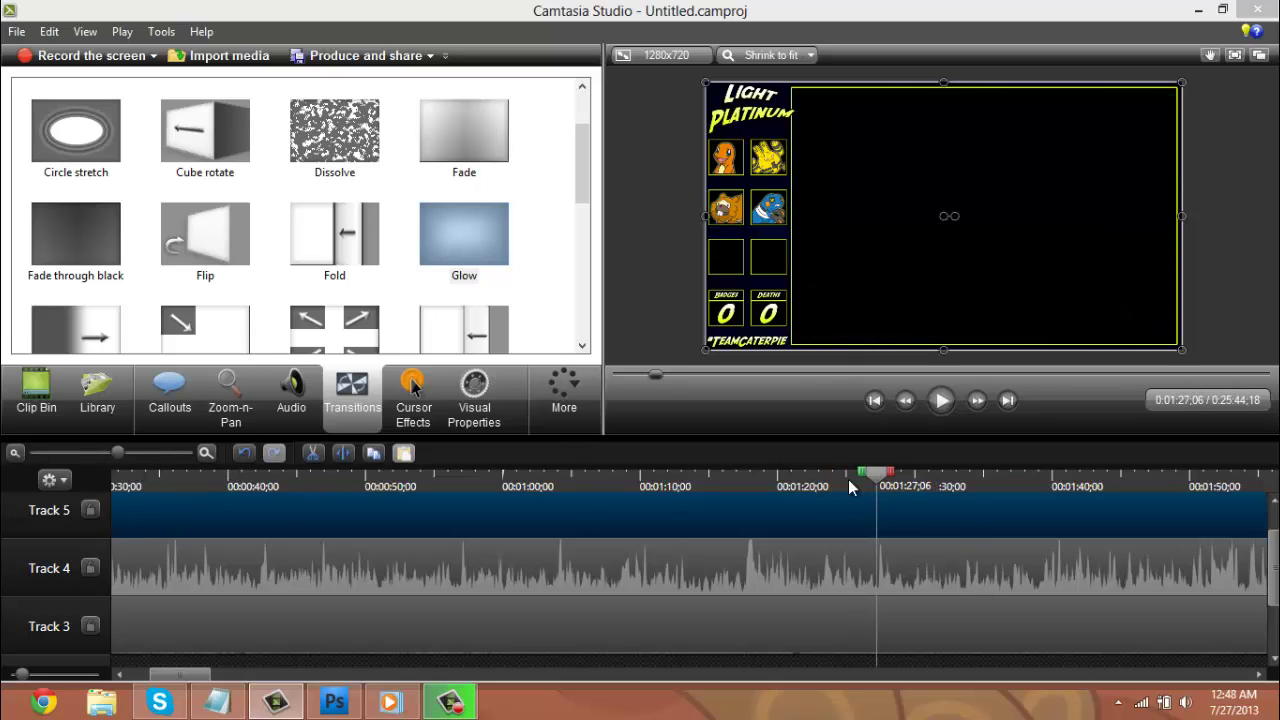
left_click_drag(866, 480, 784, 487)
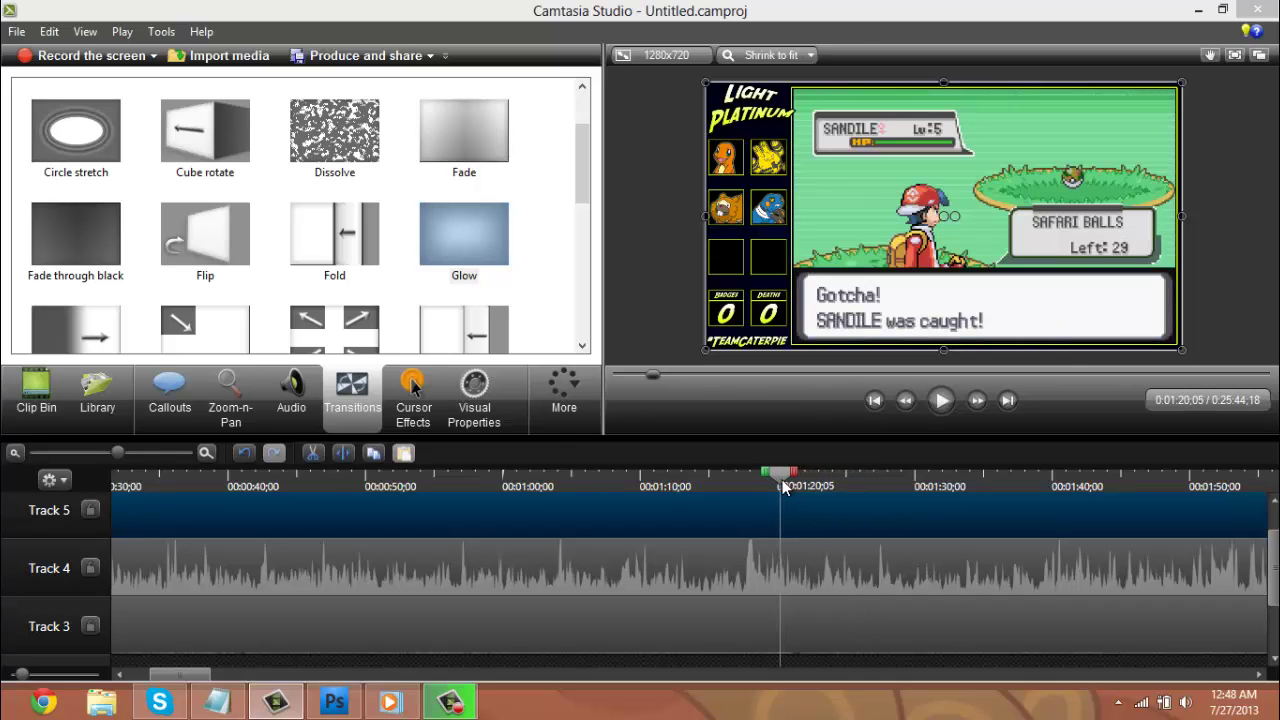
Switch to LP.psd in Photoshop and show Layer 8 in box 3, Layer 7 in box 2 and Layer 9 in box 4
left_click(334, 702)
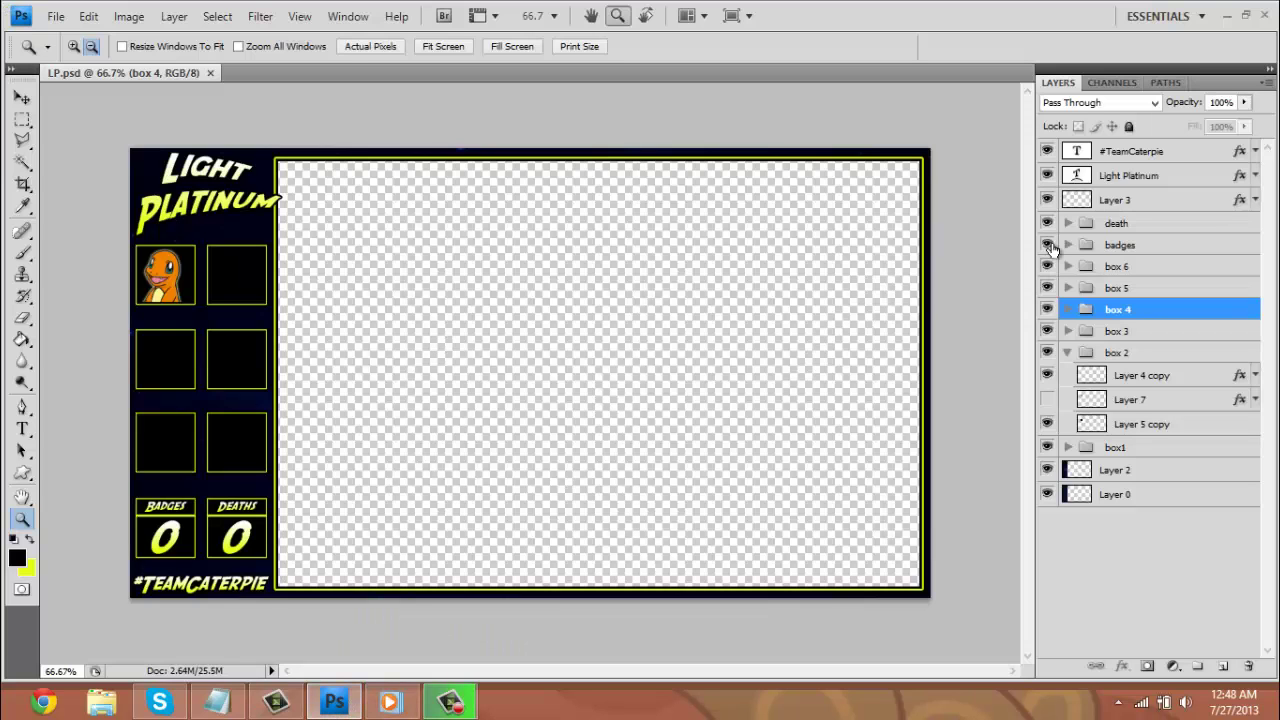
left_click(1067, 331)
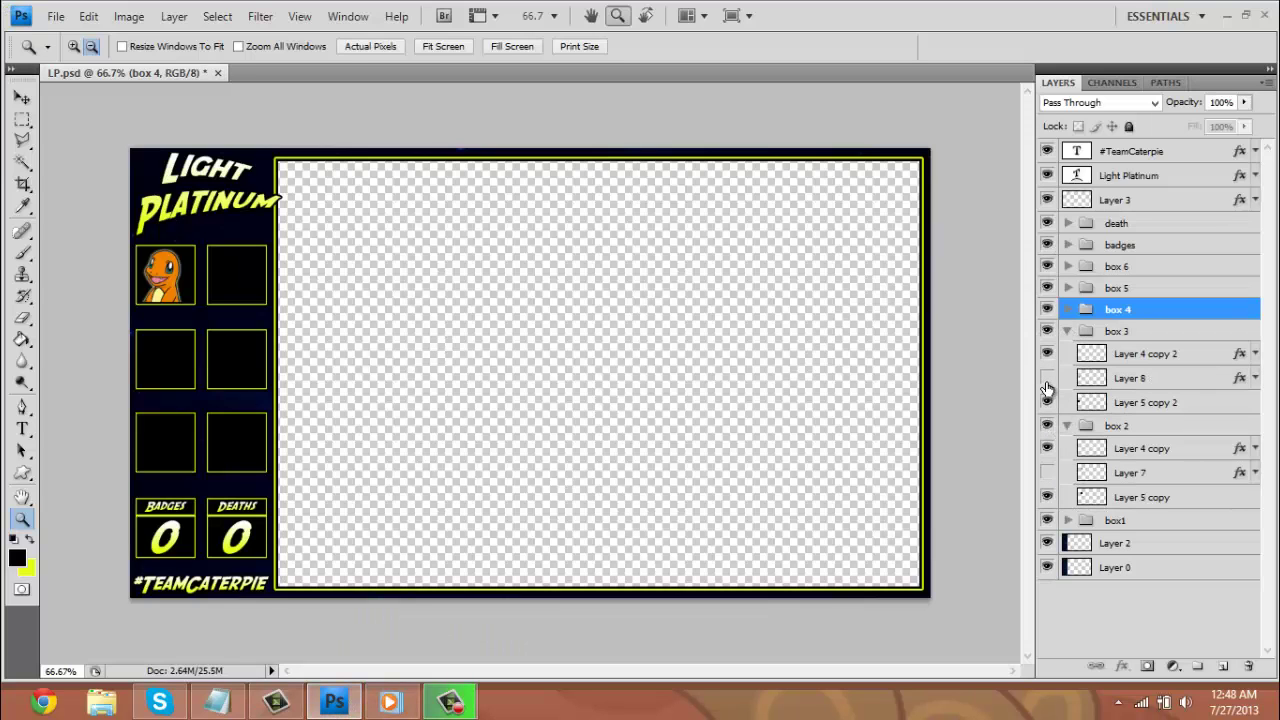
left_click(1047, 378)
left_click(1072, 338)
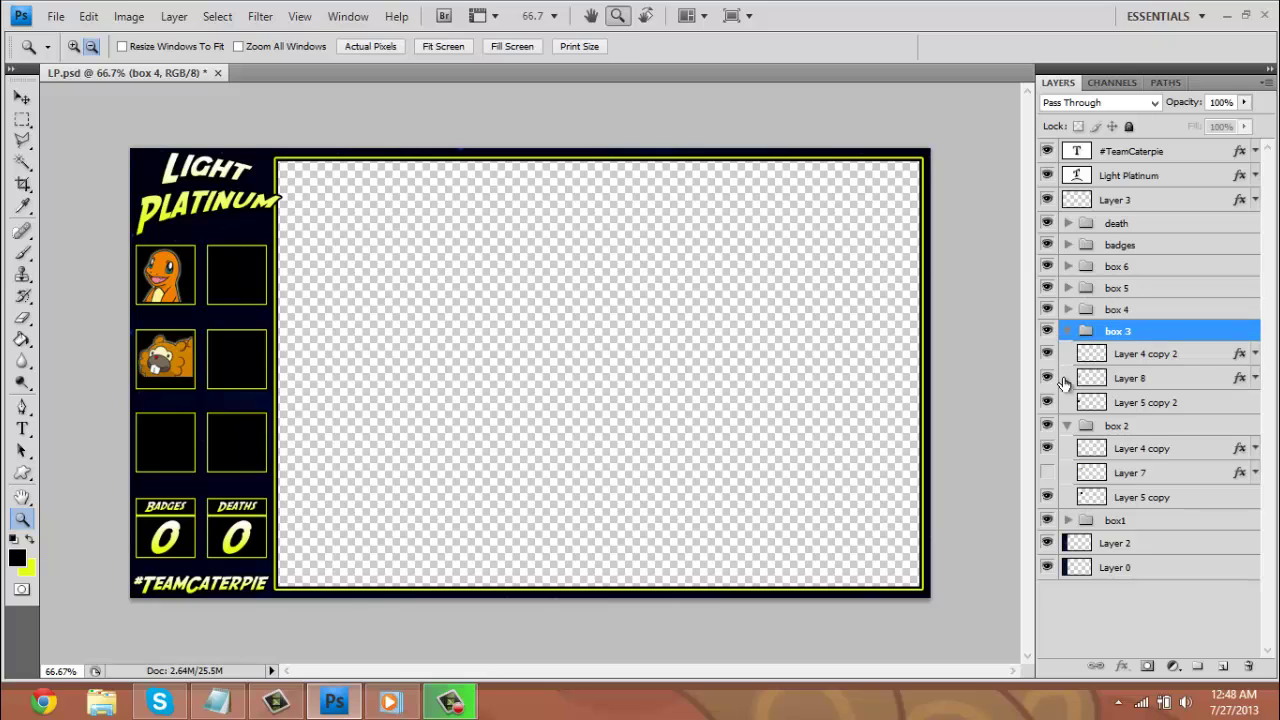
left_click(1047, 473)
left_click(1068, 331)
left_click(1068, 310)
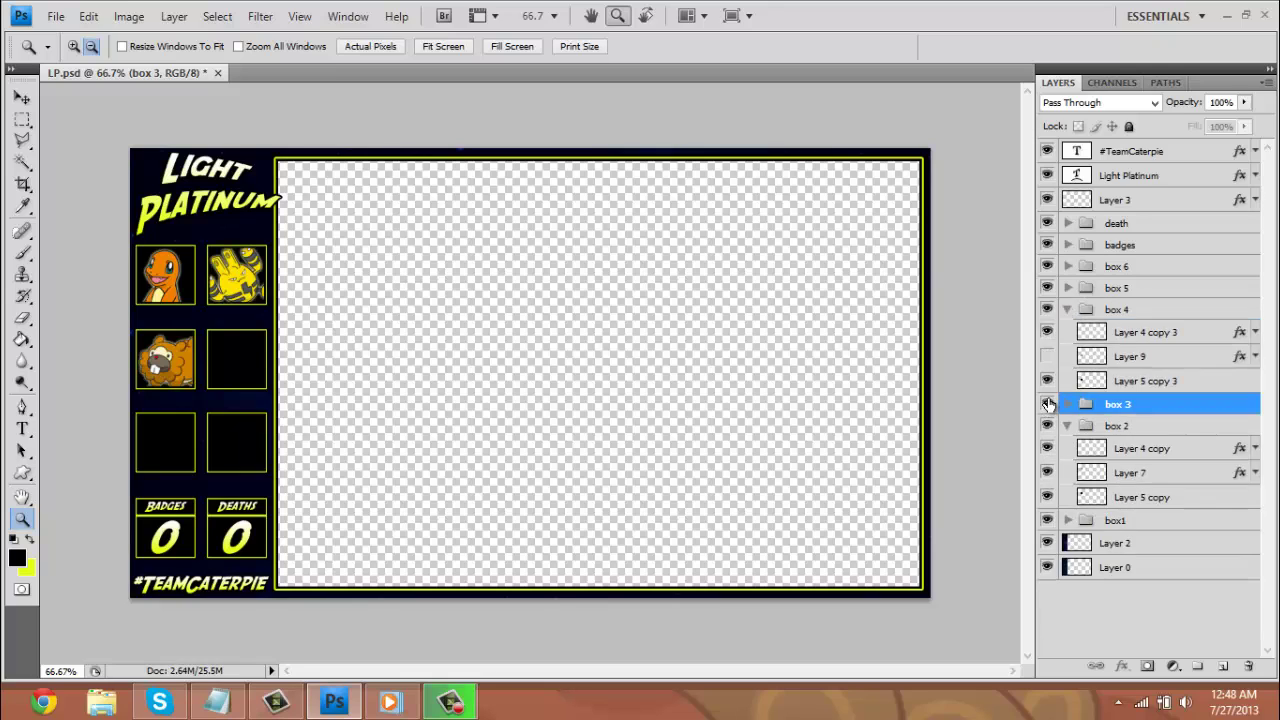
left_click(1067, 310)
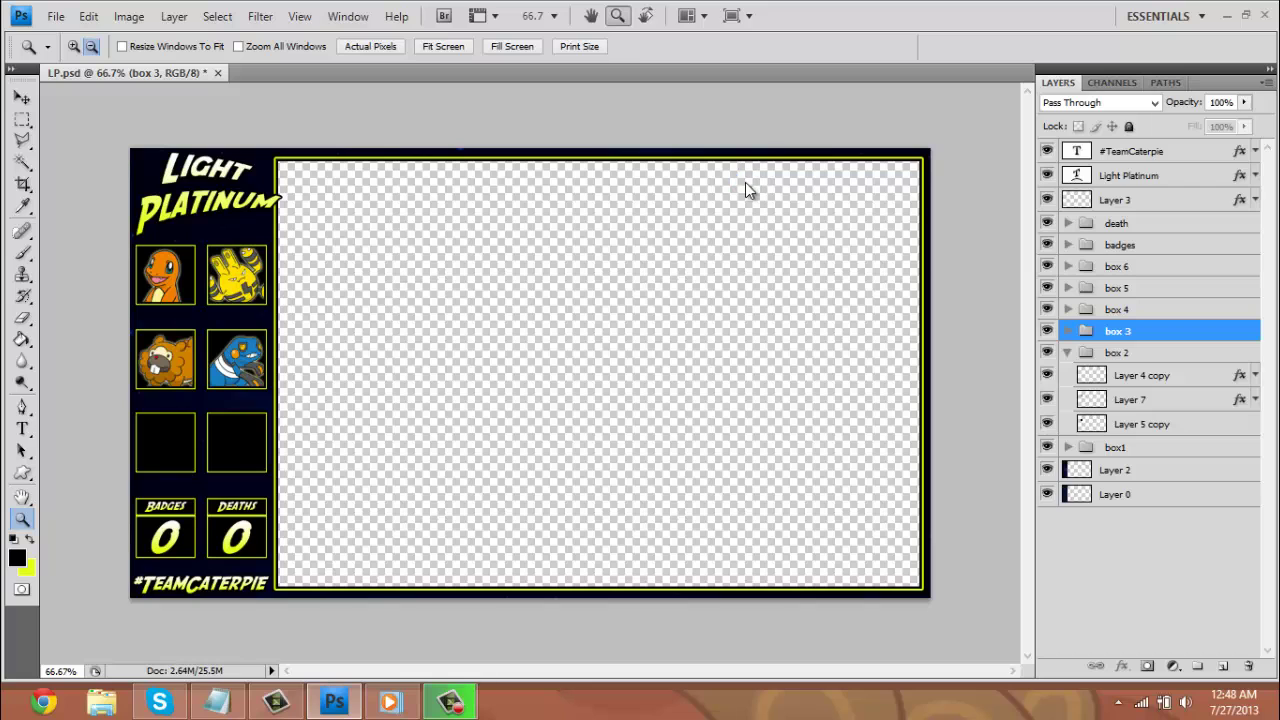
Open Sandile.png from the Dream World folder inside the Pokemon Picture folder
key("ctrl+o")
left_click(766, 76)
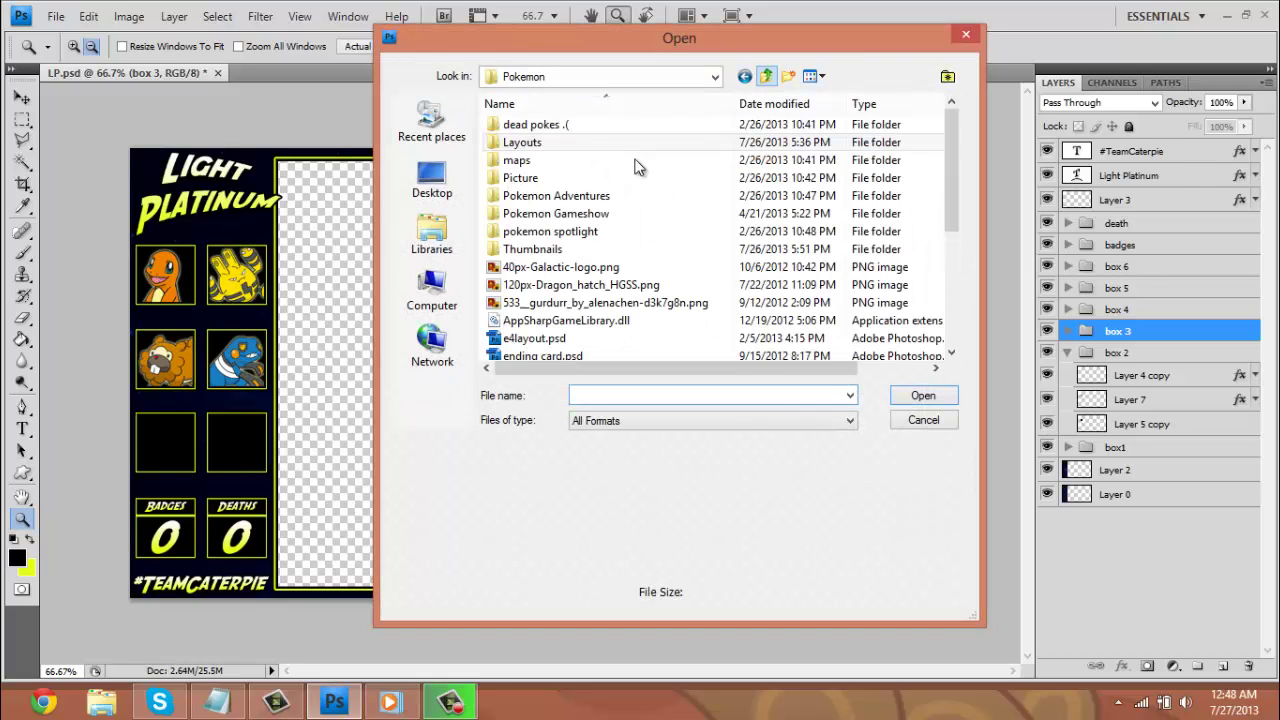
double_click(550, 178)
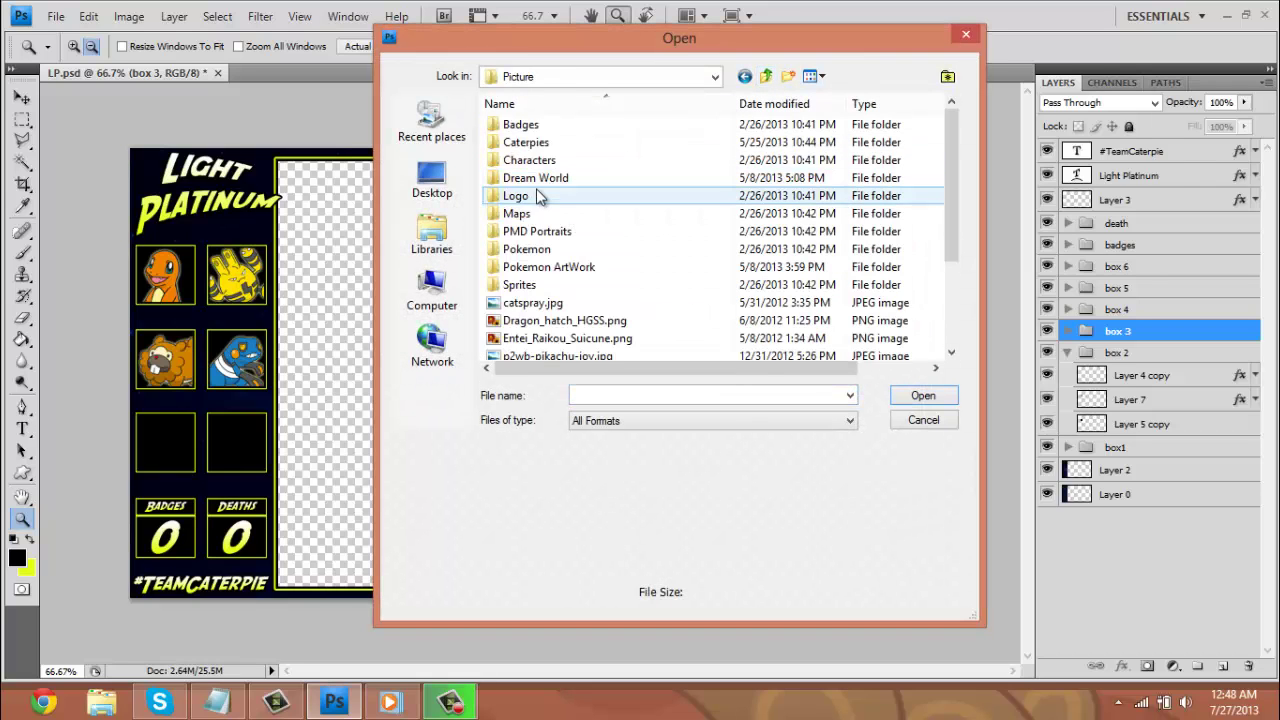
double_click(540, 178)
left_click(650, 395)
type("sandi")
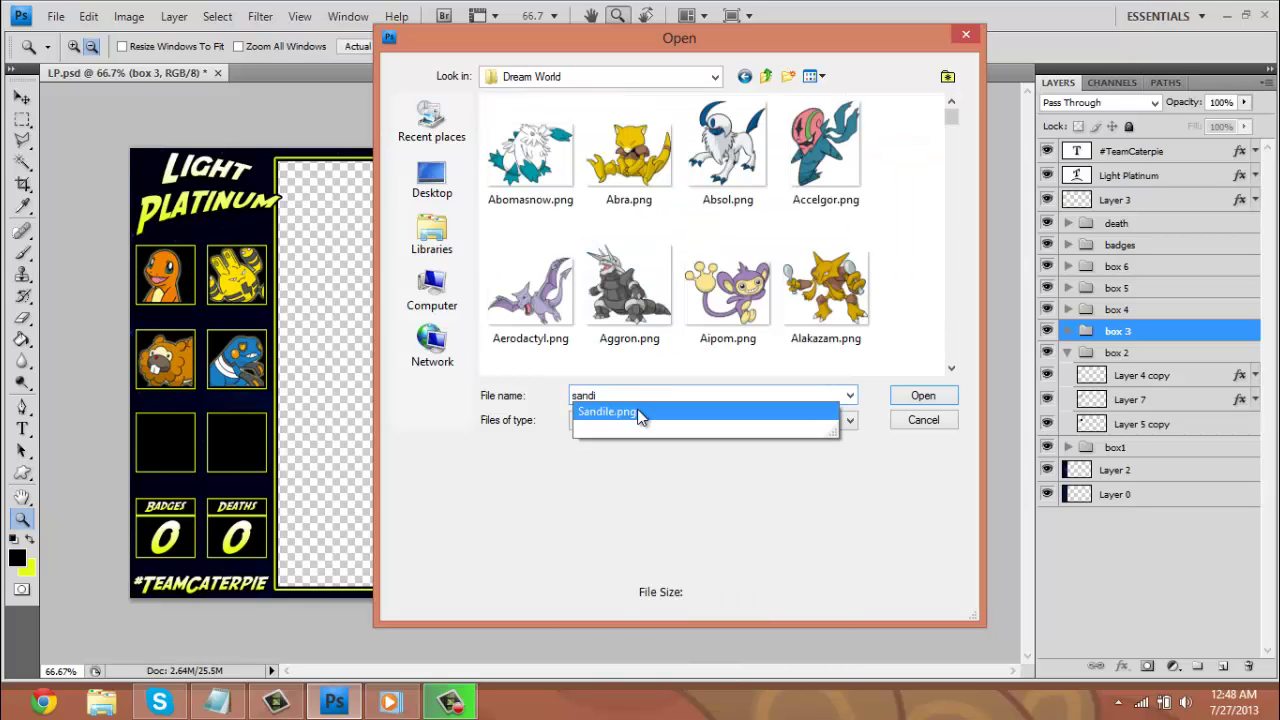
left_click(928, 396)
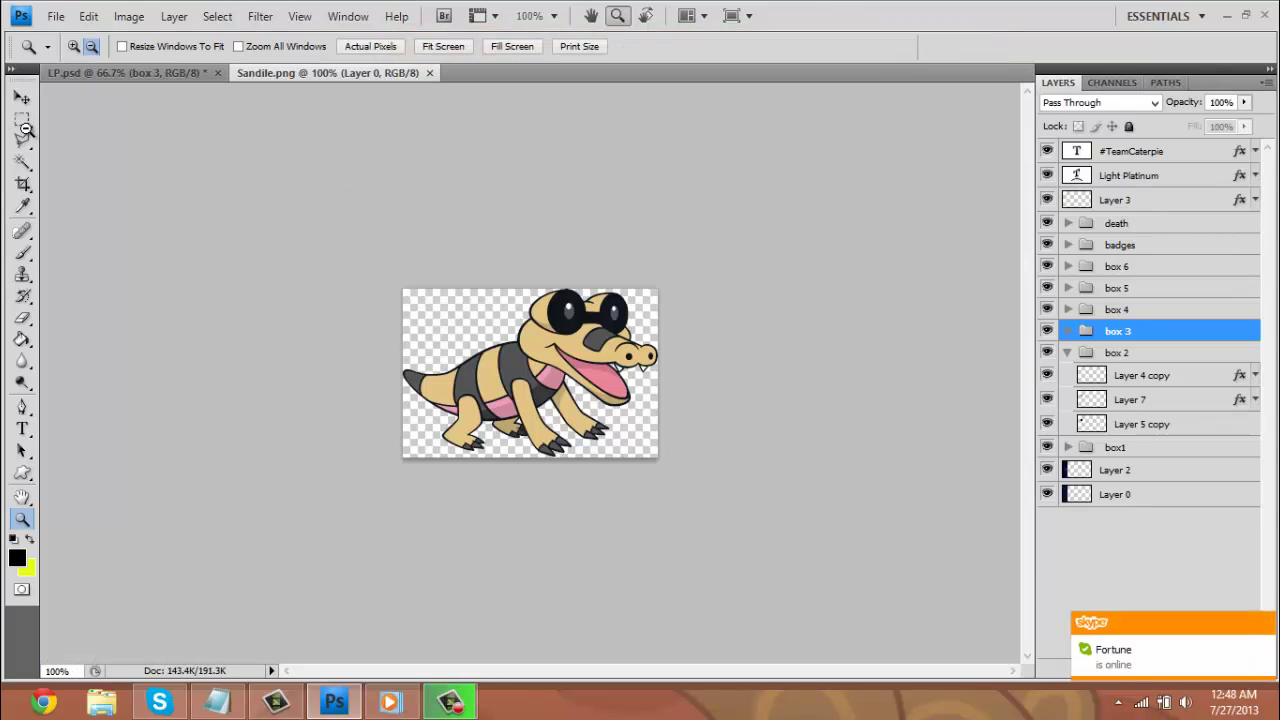
Select the entire Sandile.png image
left_click(169, 165)
key("m")
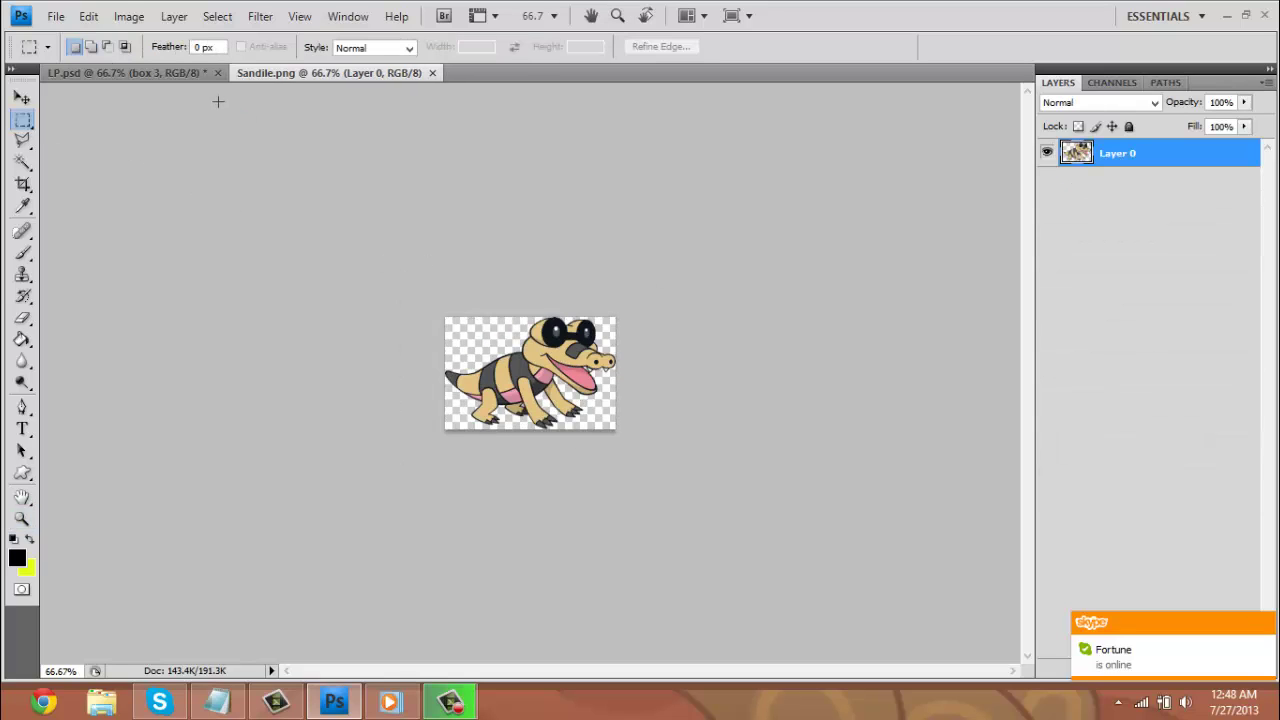
key("ctrl+a")
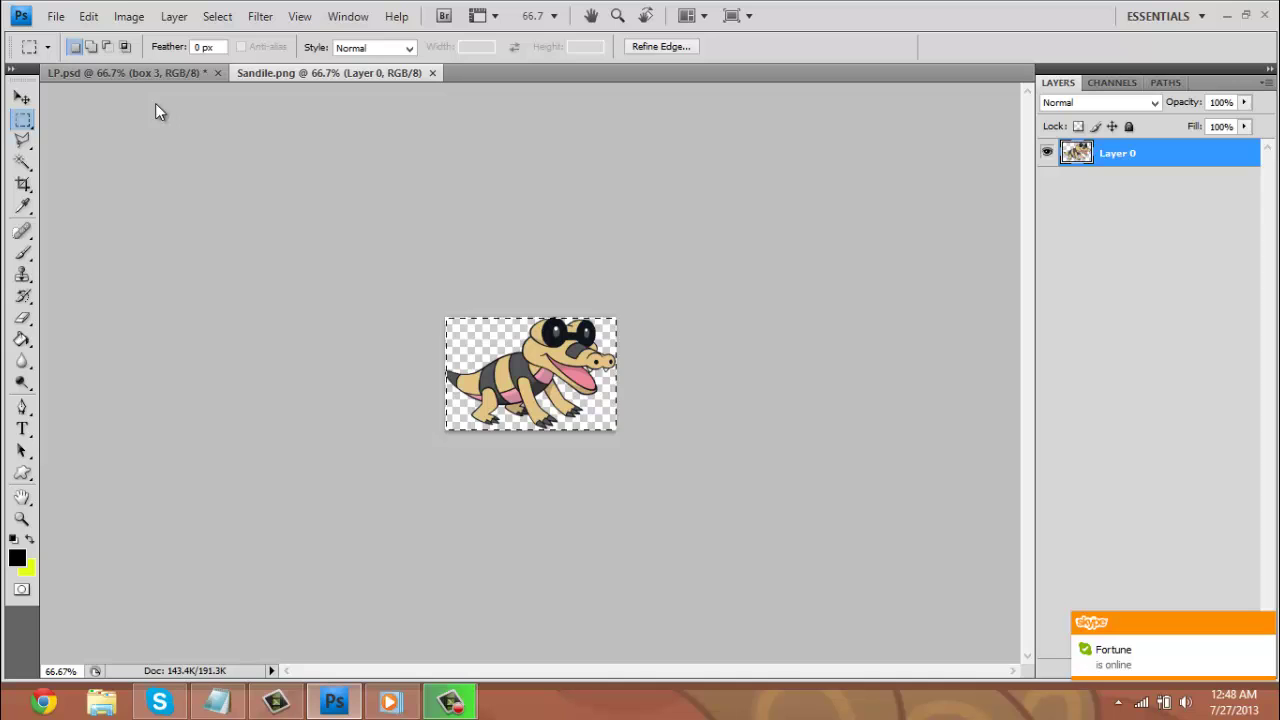
Paste the copied Sandile image onto a new layer above Layer 5 copy 4 in the box 5 group of LP.psd
left_click(125, 72)
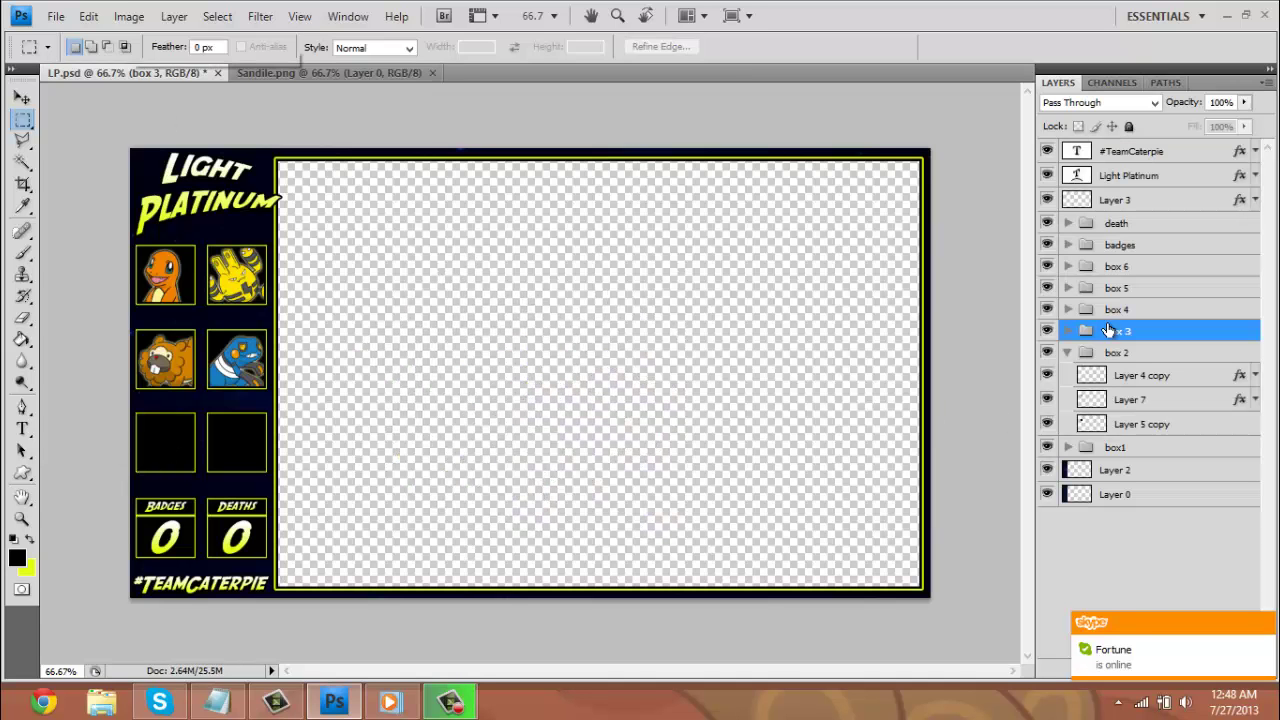
left_click(1067, 352)
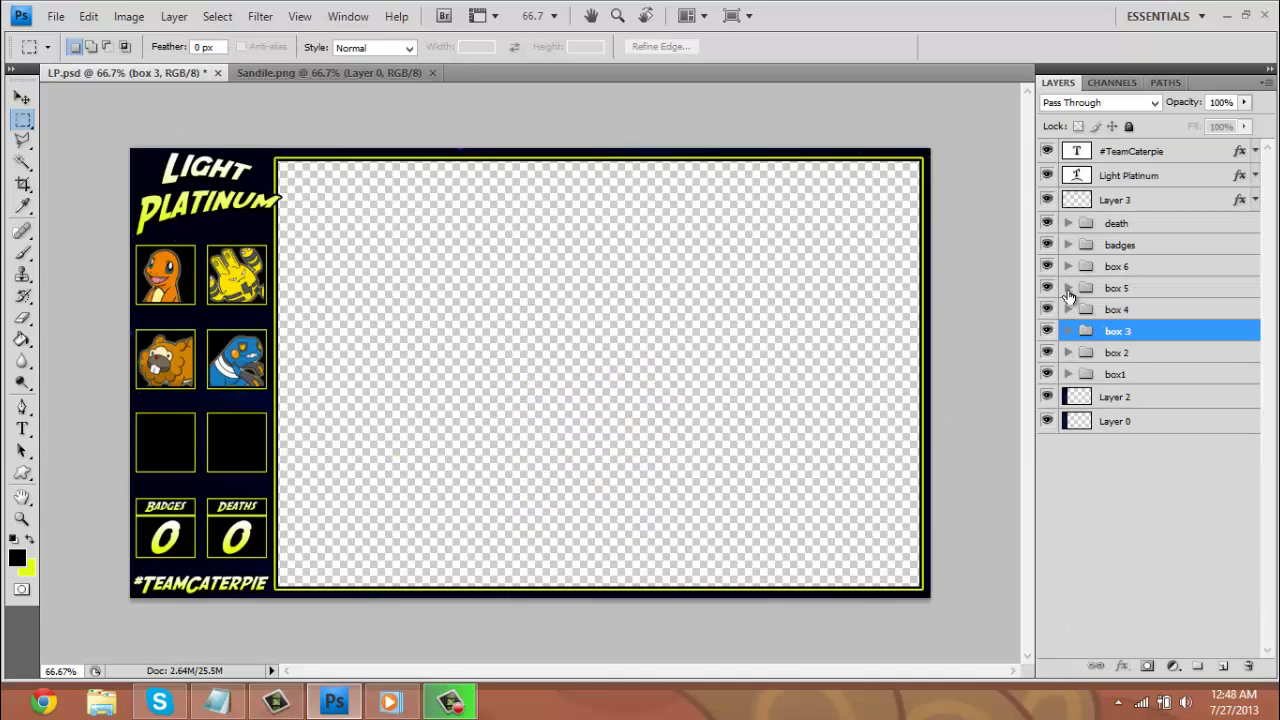
left_click(1067, 288)
left_click(1124, 336)
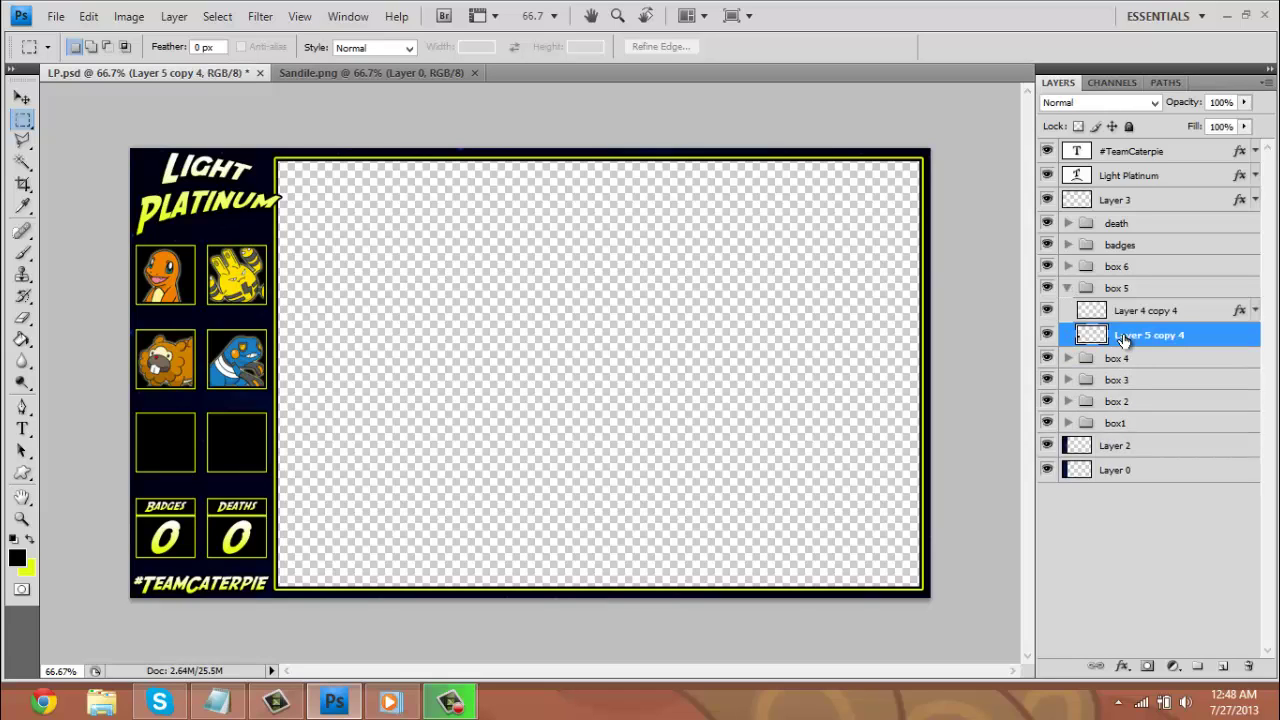
key("ctrl+shift+alt+n")
key("ctrl+v")
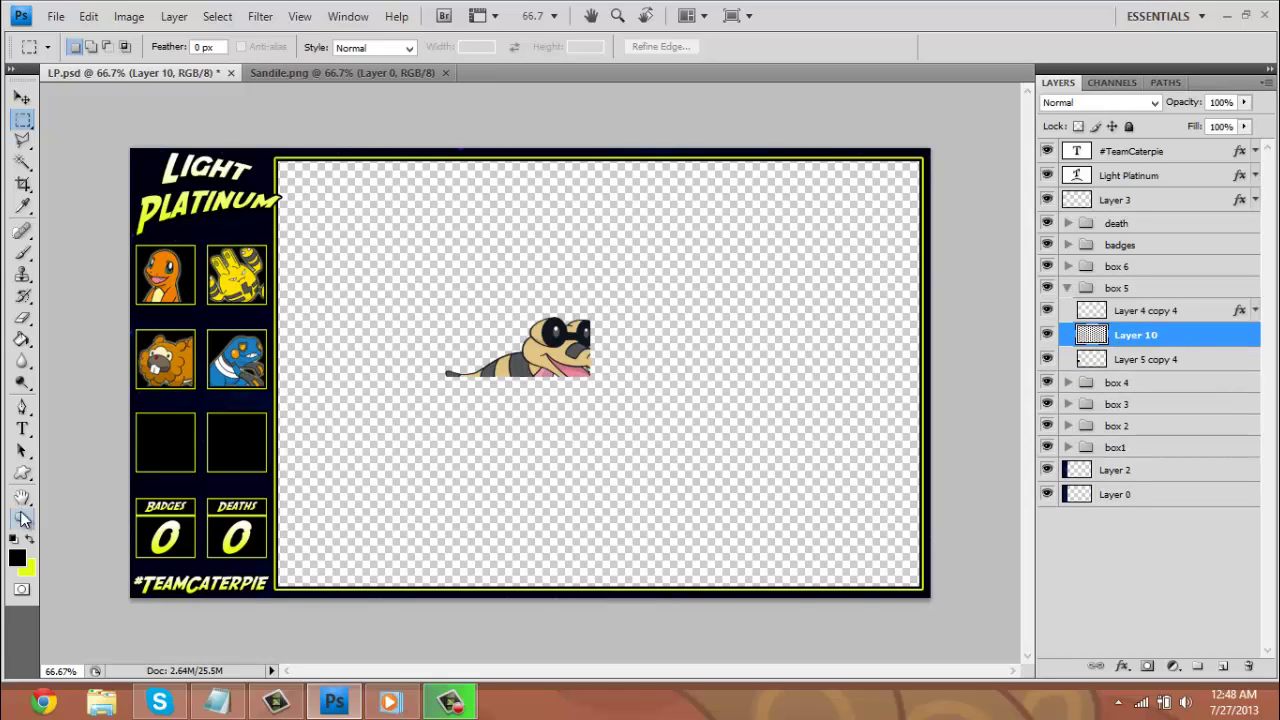
Flip the pasted Sandile horizontally with Free Transform so that it faces the opposite way
left_click(90, 47)
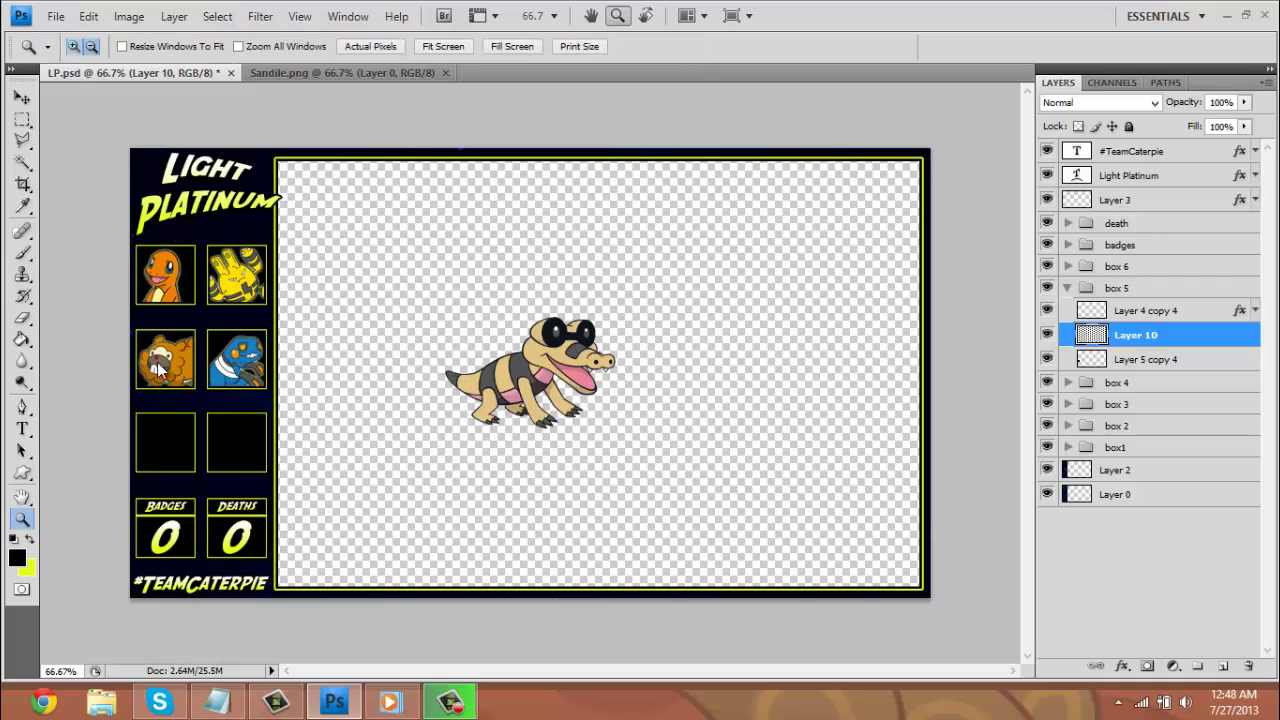
key("ctrl+minus")
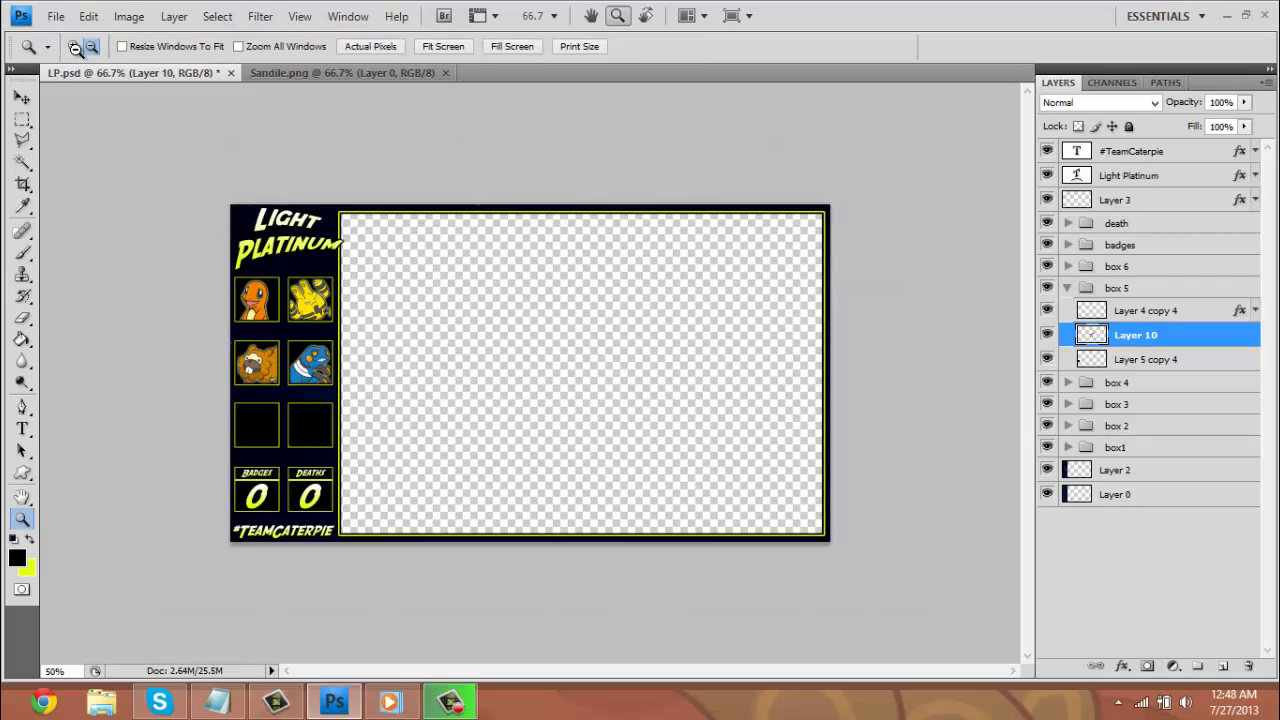
left_click(73, 47)
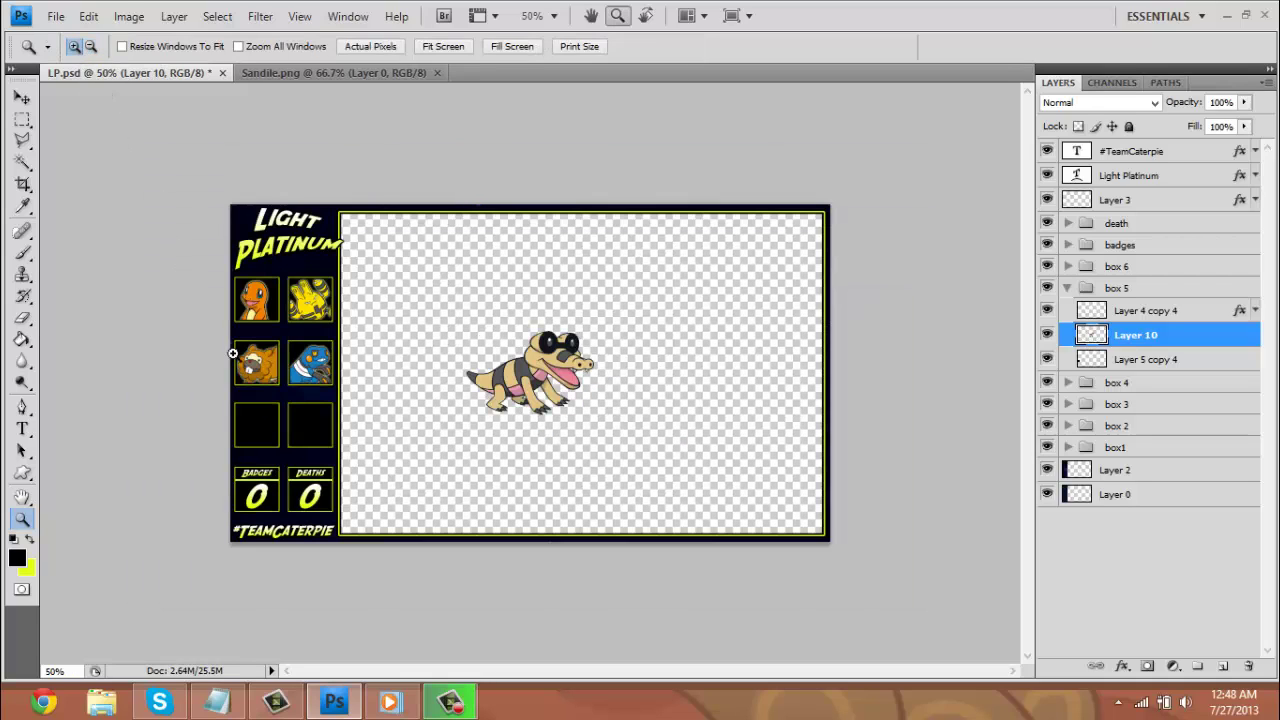
left_click(220, 490)
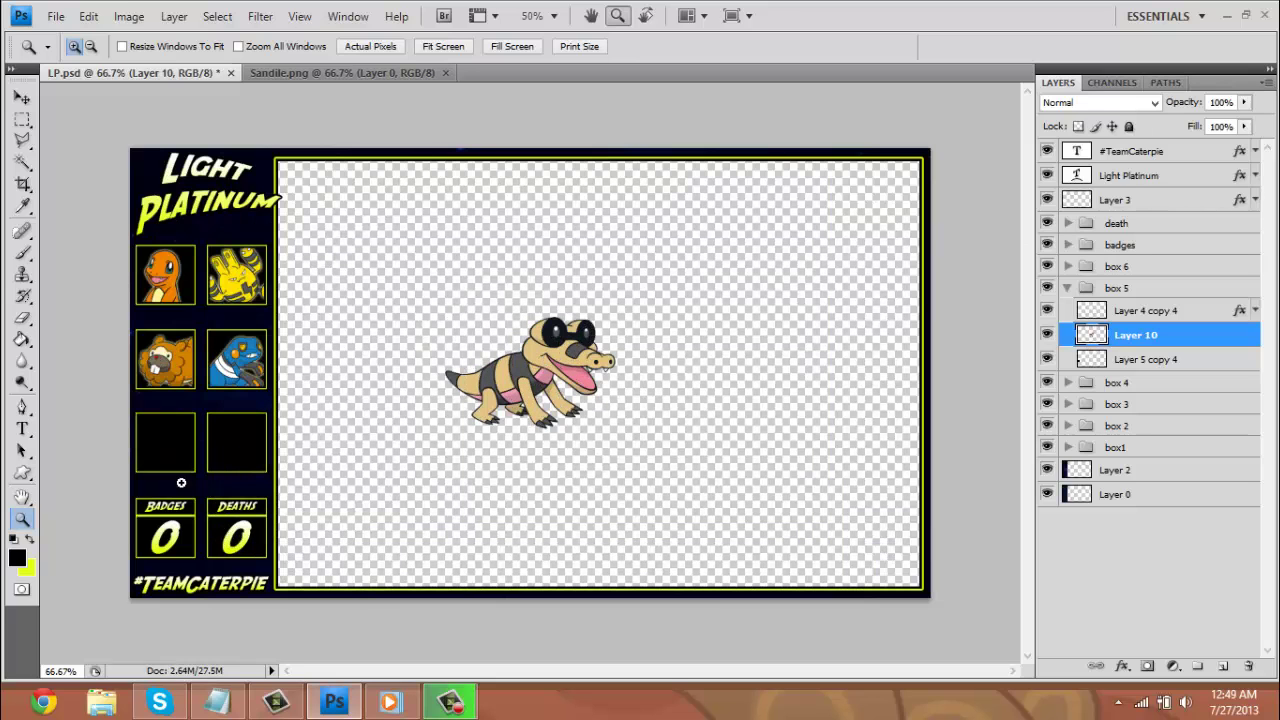
key("ctrl+plus")
left_click_drag(677, 669, 614, 665)
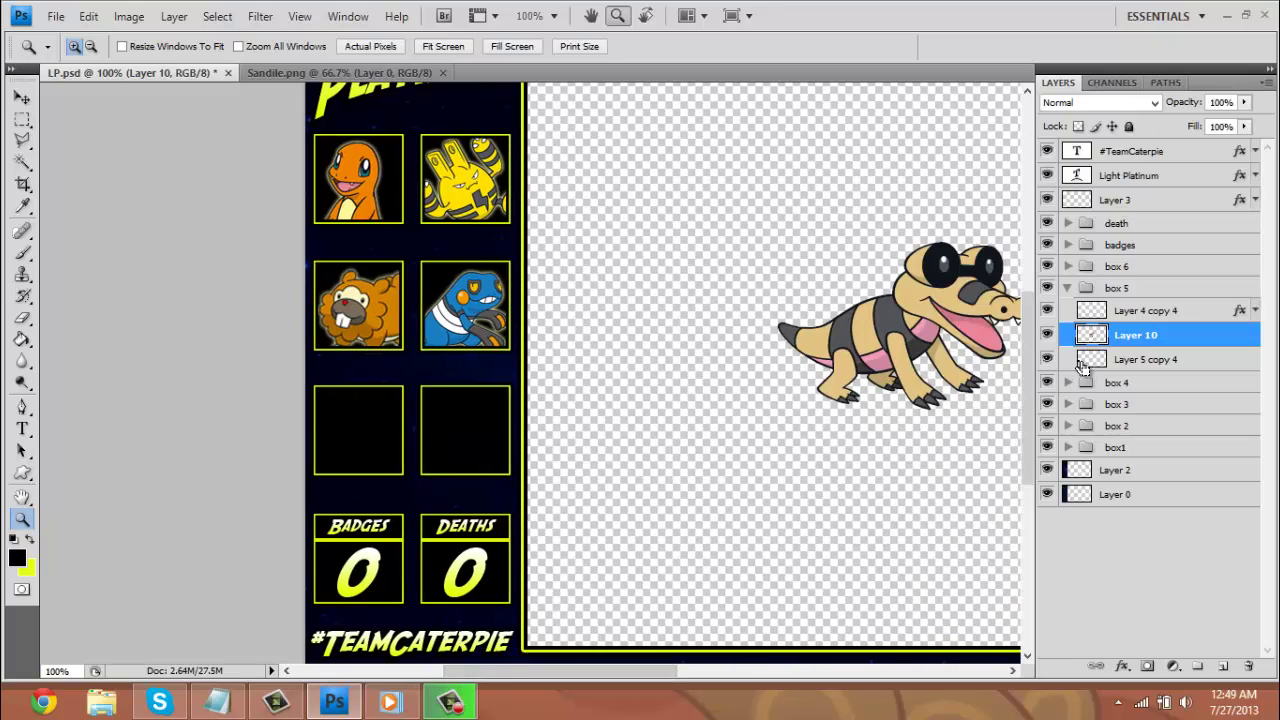
key("ctrl+t")
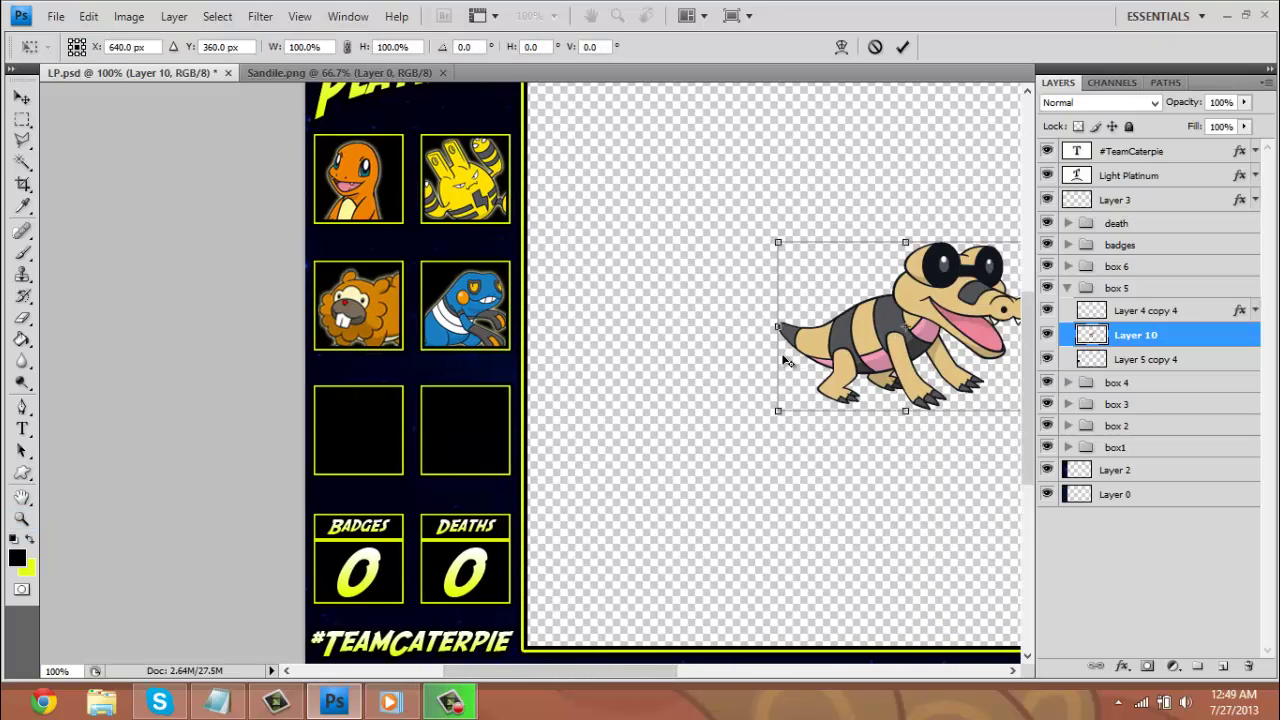
left_click_drag(905, 326, 890, 337)
left_click_drag(422, 449, 428, 441)
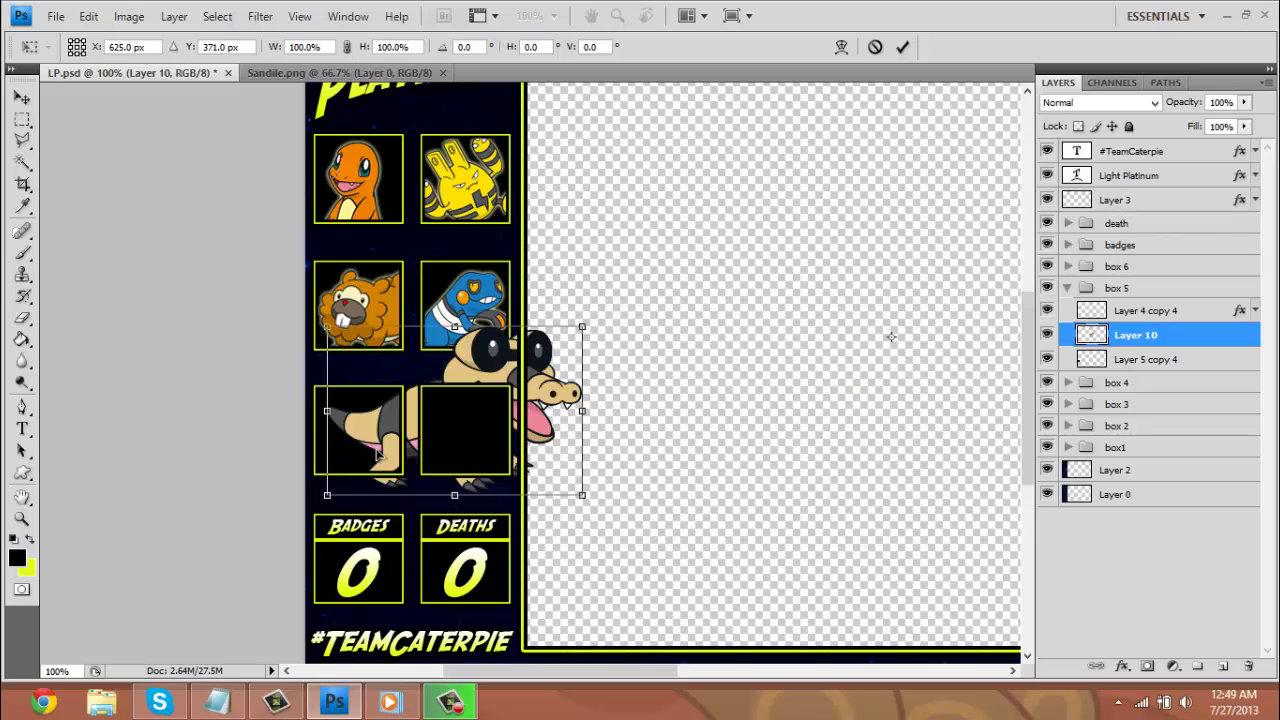
right_click(421, 480)
left_click(480, 417)
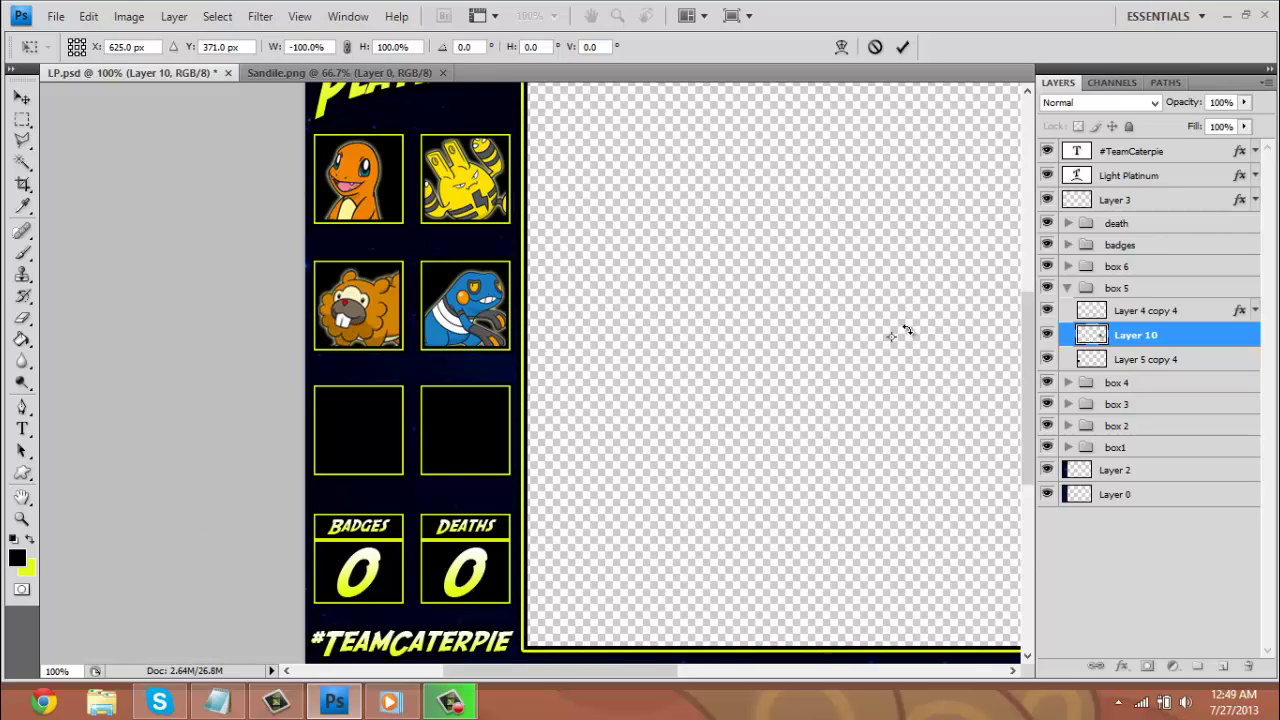
key("Return")
Move the flipped Sandile over the empty box 5 frame below Bidoof
key("z")
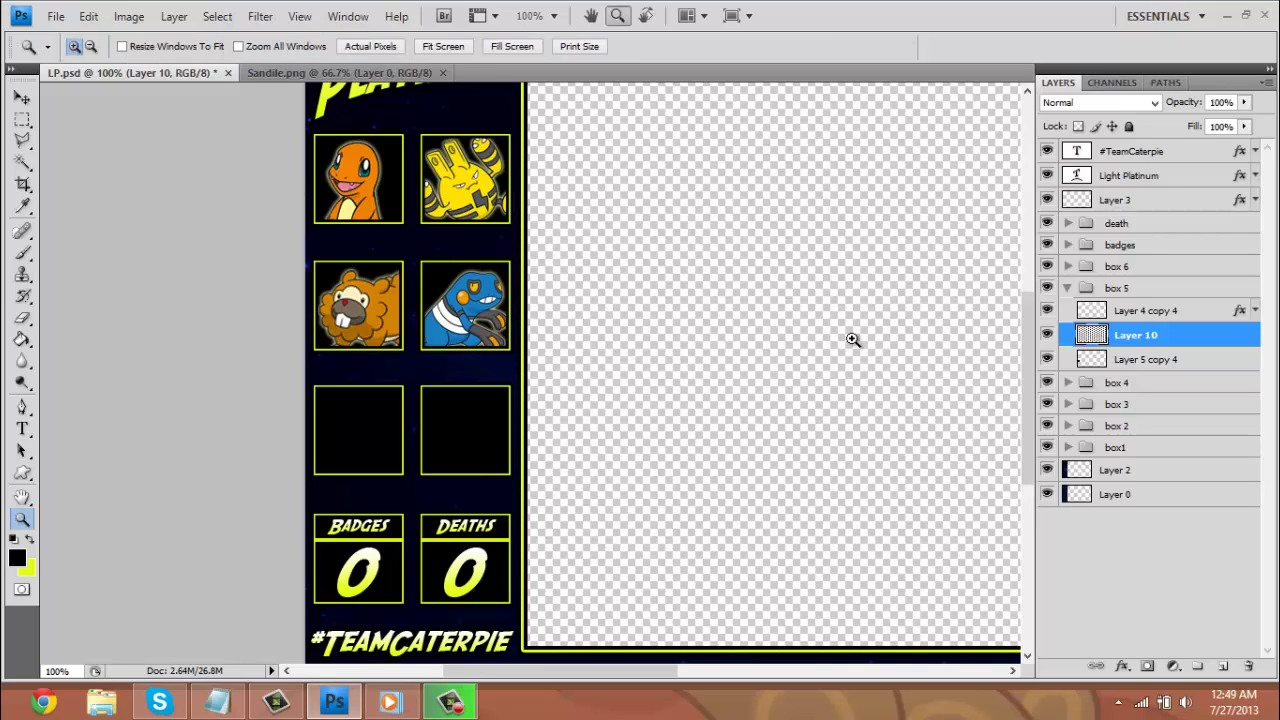
key("v")
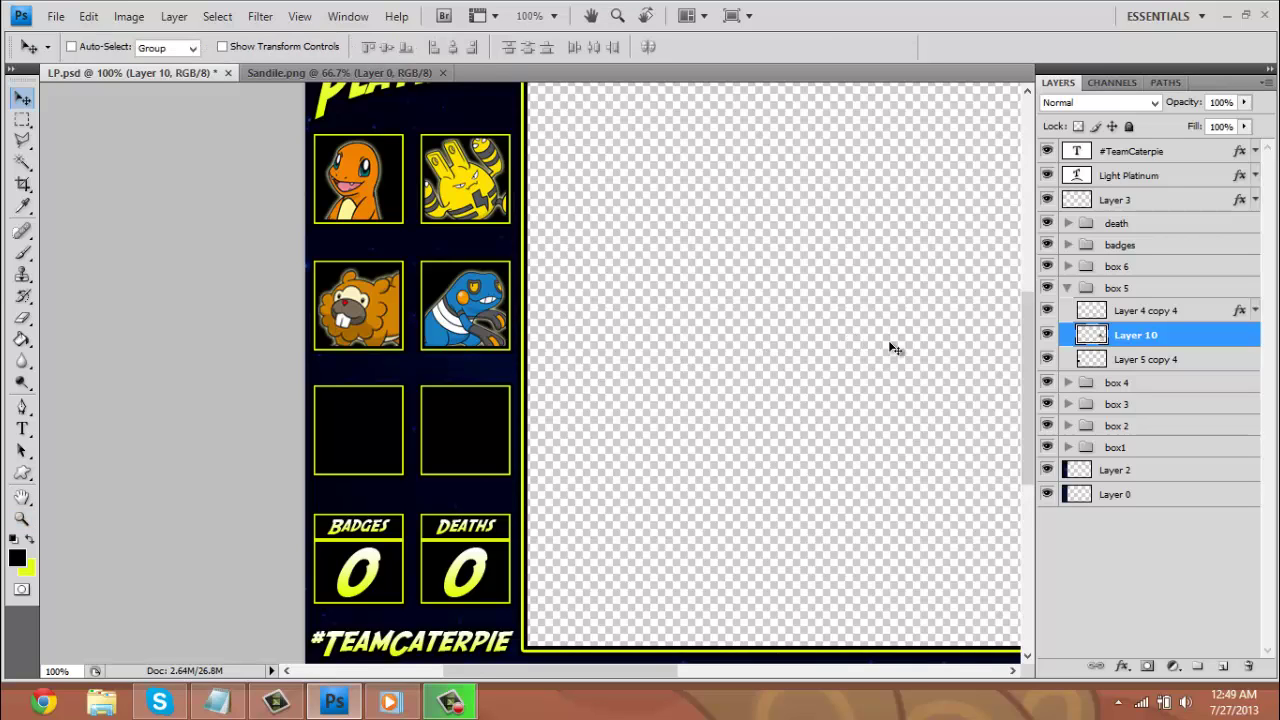
left_click_drag(852, 374, 666, 397)
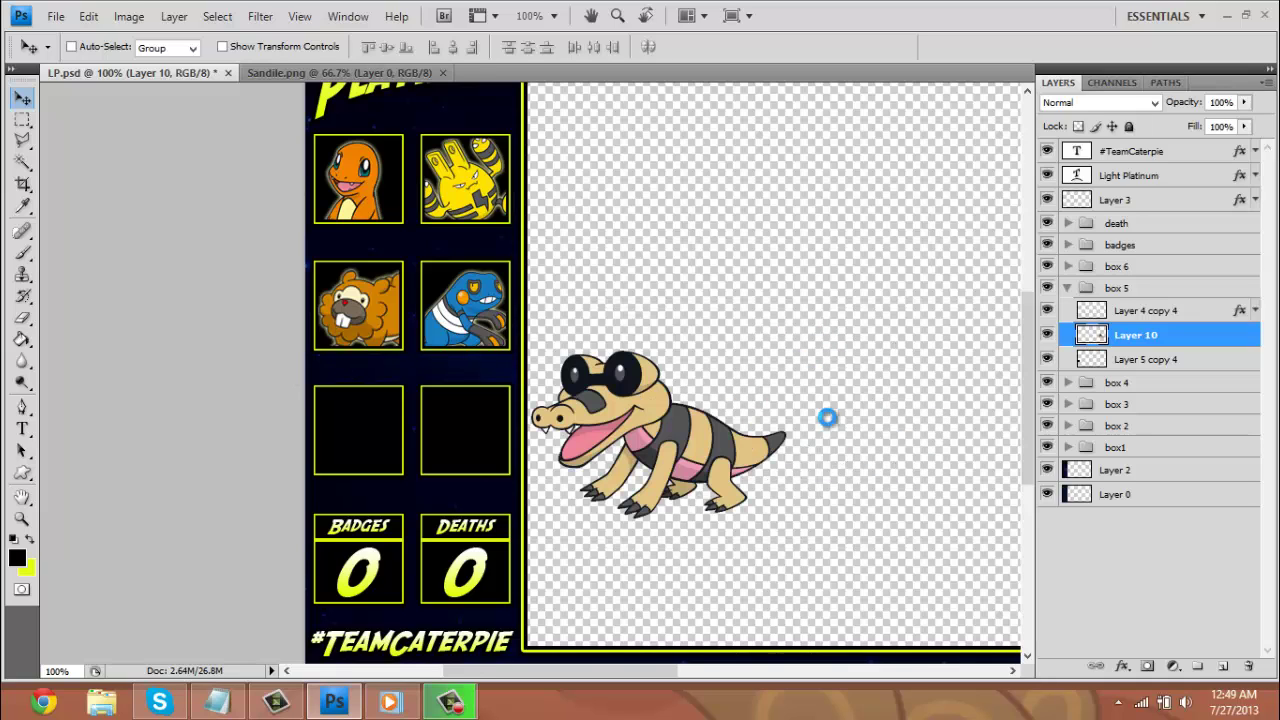
left_click_drag(567, 432, 385, 421)
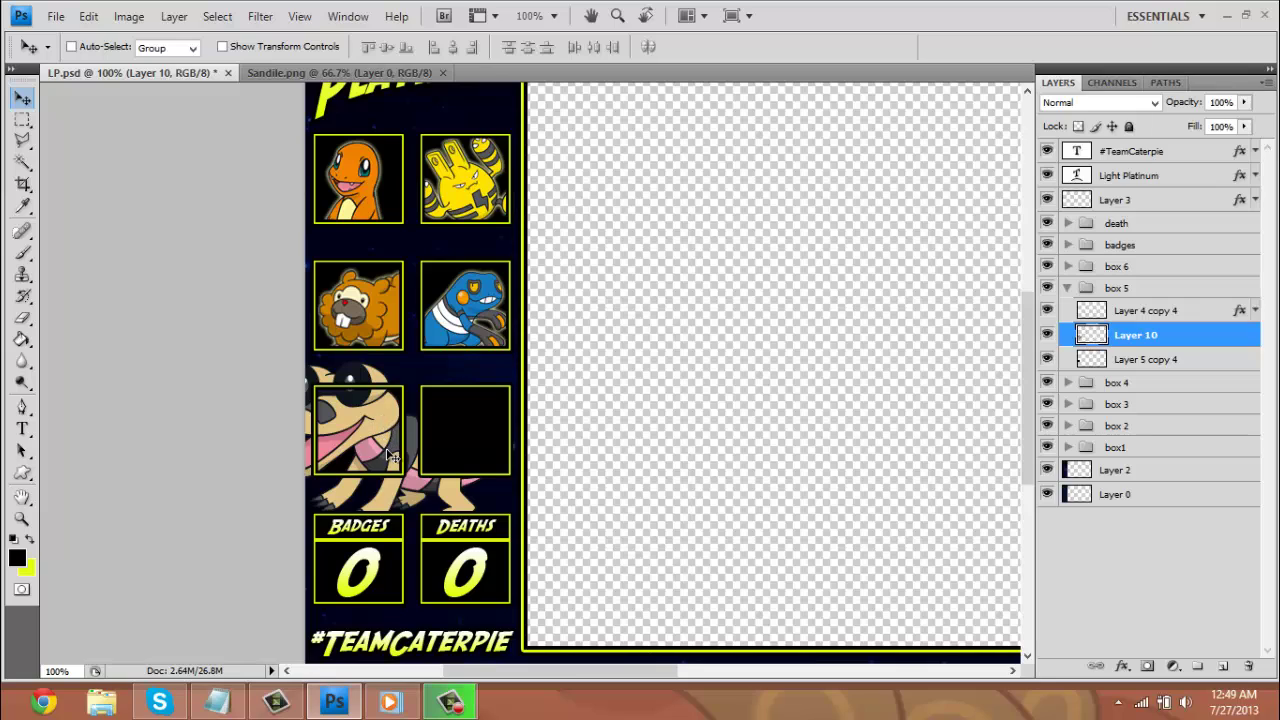
Scale Sandile down proportionally to about 52% and position its head inside the box 5 frame
key("ctrl+t")
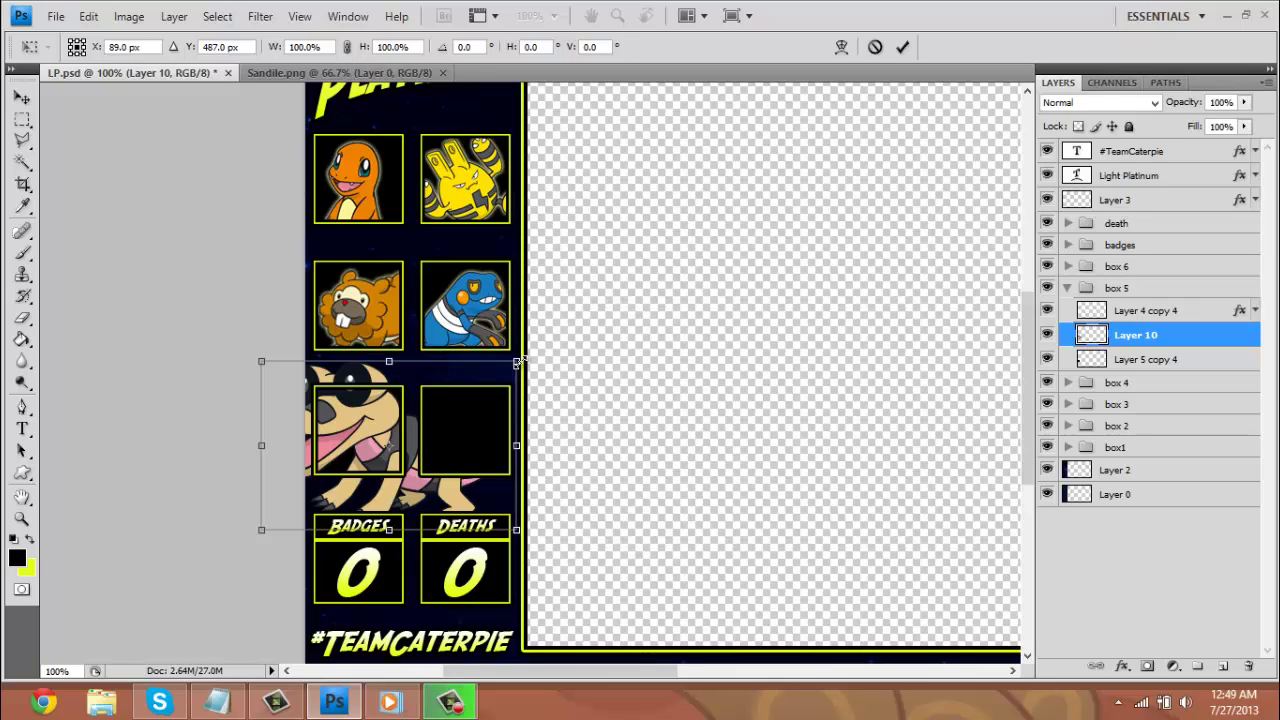
left_click_drag(490, 384, 397, 441)
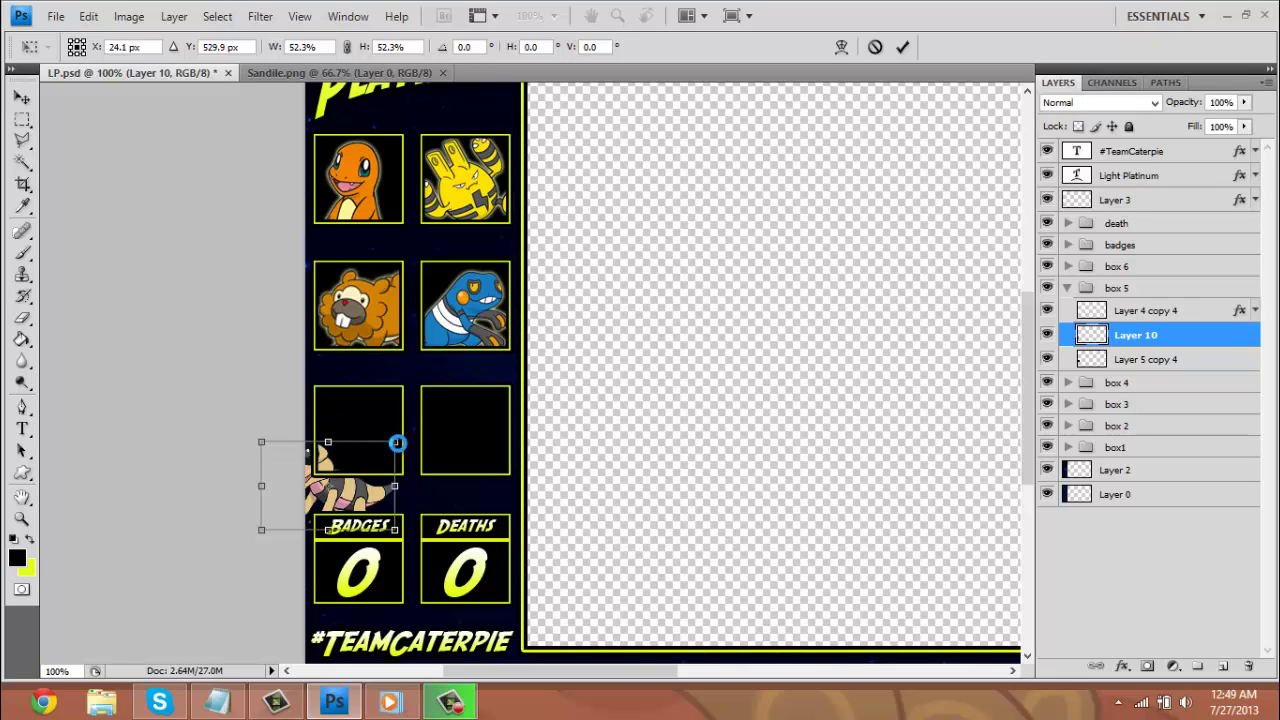
key("Return")
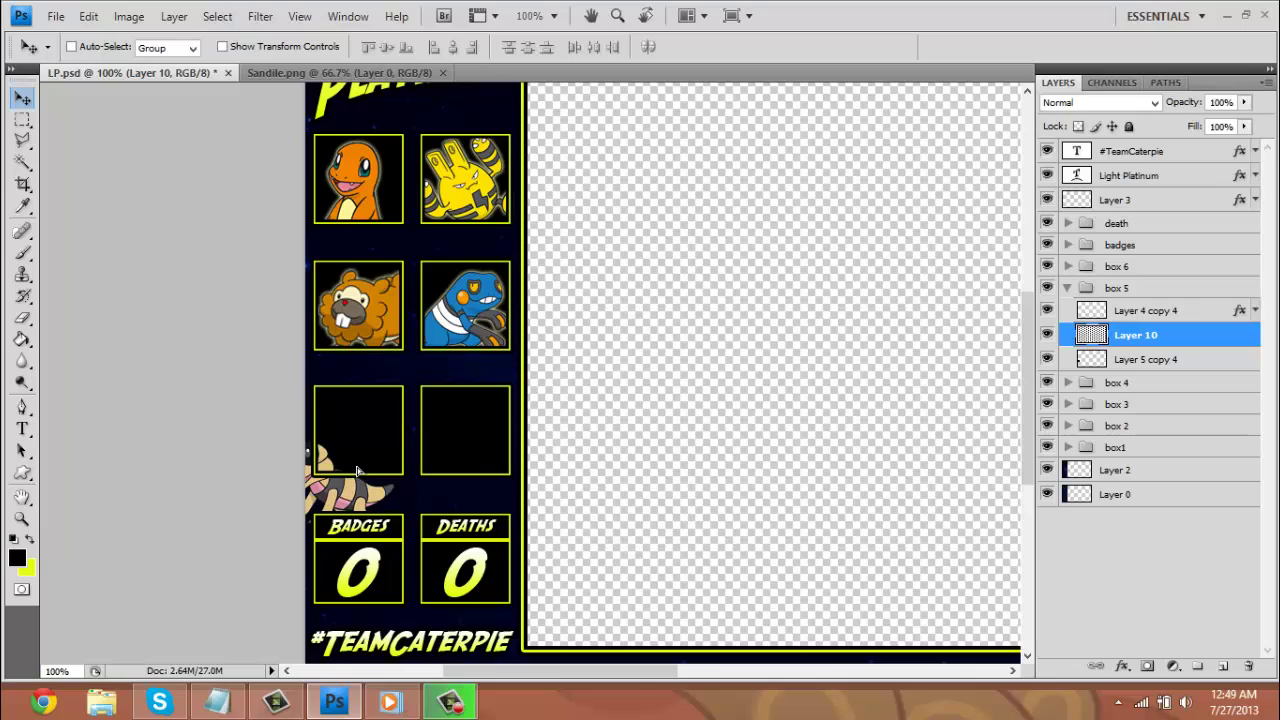
mouse_move(357, 471)
left_mouse_down()
mouse_move(371, 453)
mouse_move(368, 465)
left_mouse_up()
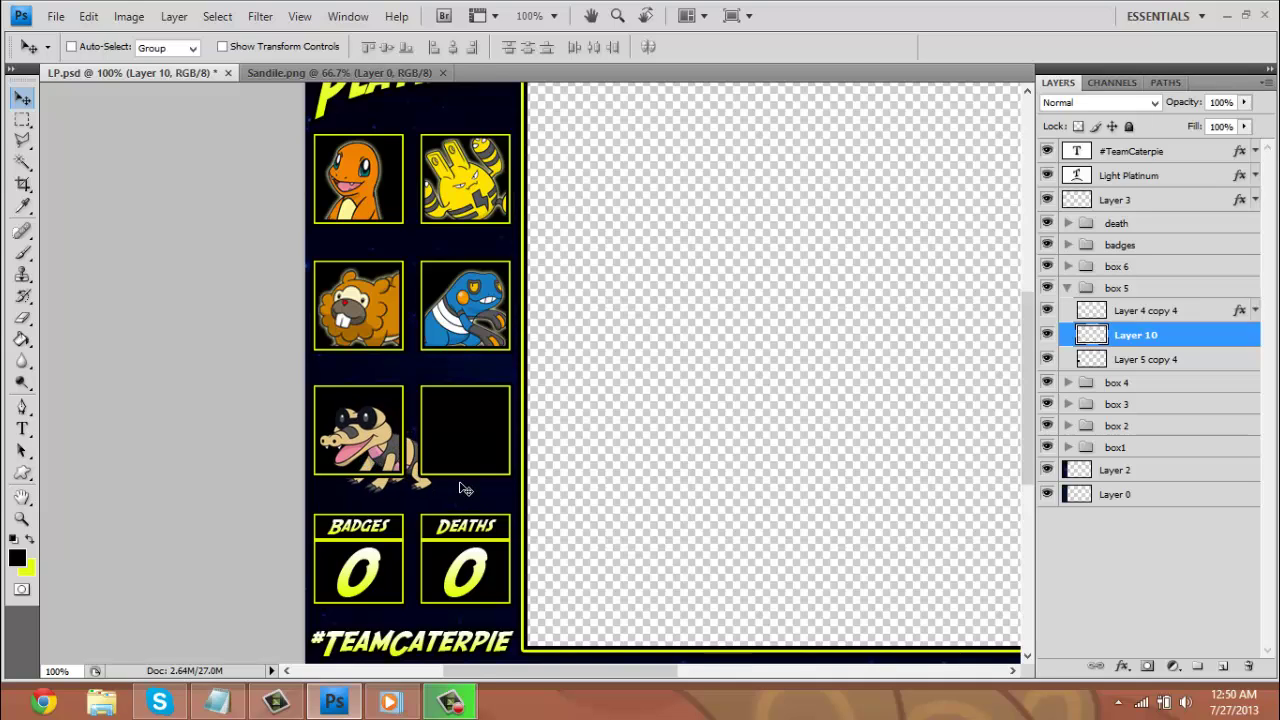
Shrink Sandile slightly more so its head and upper body fit the box 5 frame
key("ctrl+t")
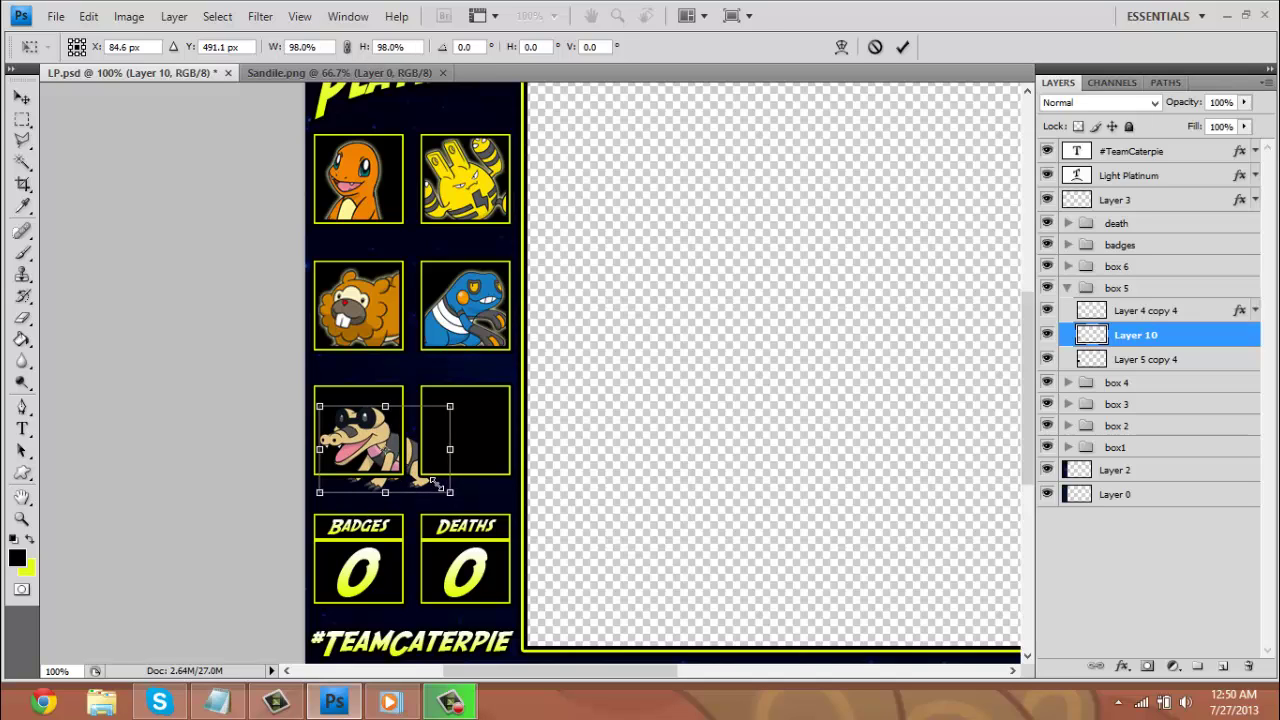
left_click_drag(434, 482, 437, 484)
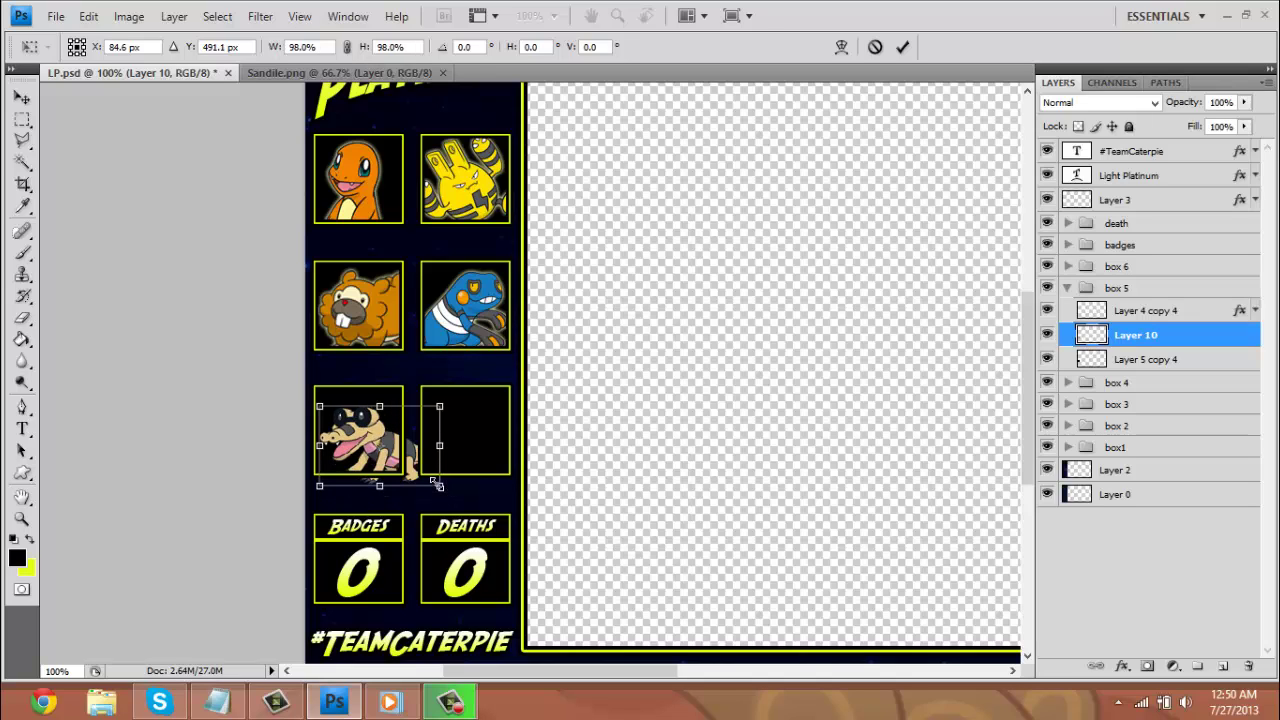
left_click_drag(438, 484, 436, 484)
key("Return")
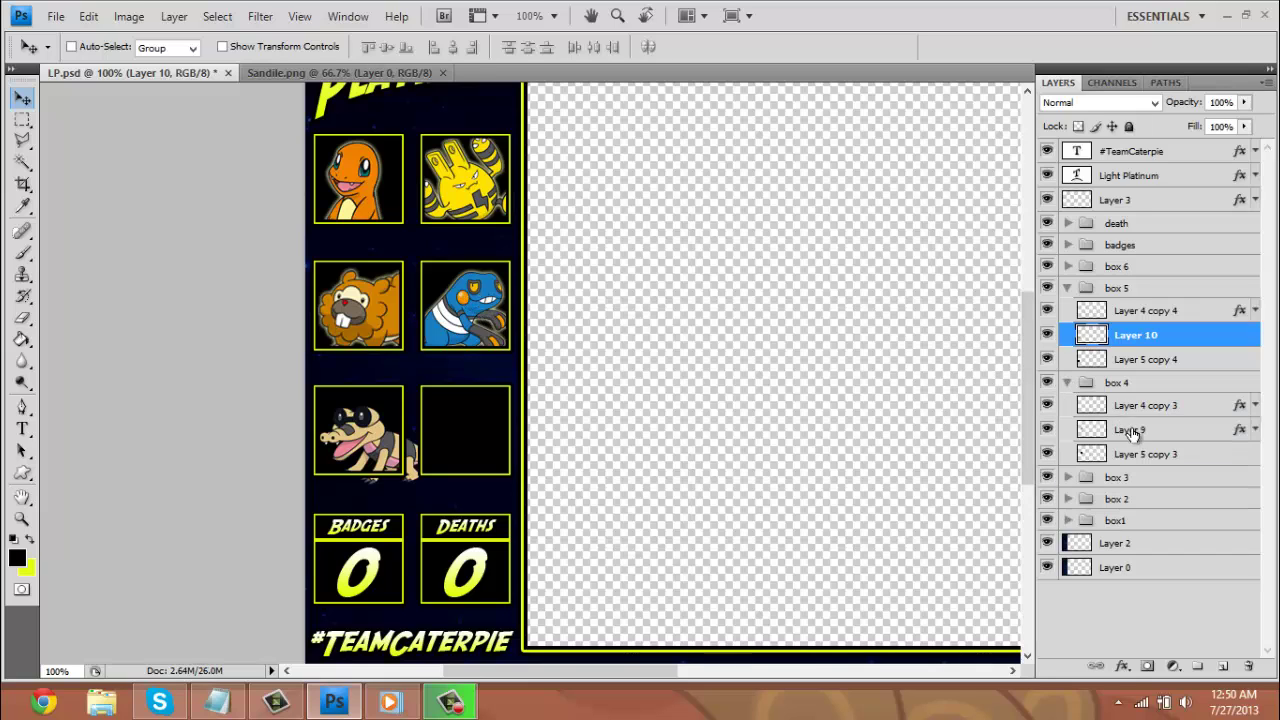
Copy the layer style from Layer 9 in box 4 and paste it onto Sandile's Layer 10 in box 5
right_click(1133, 433)
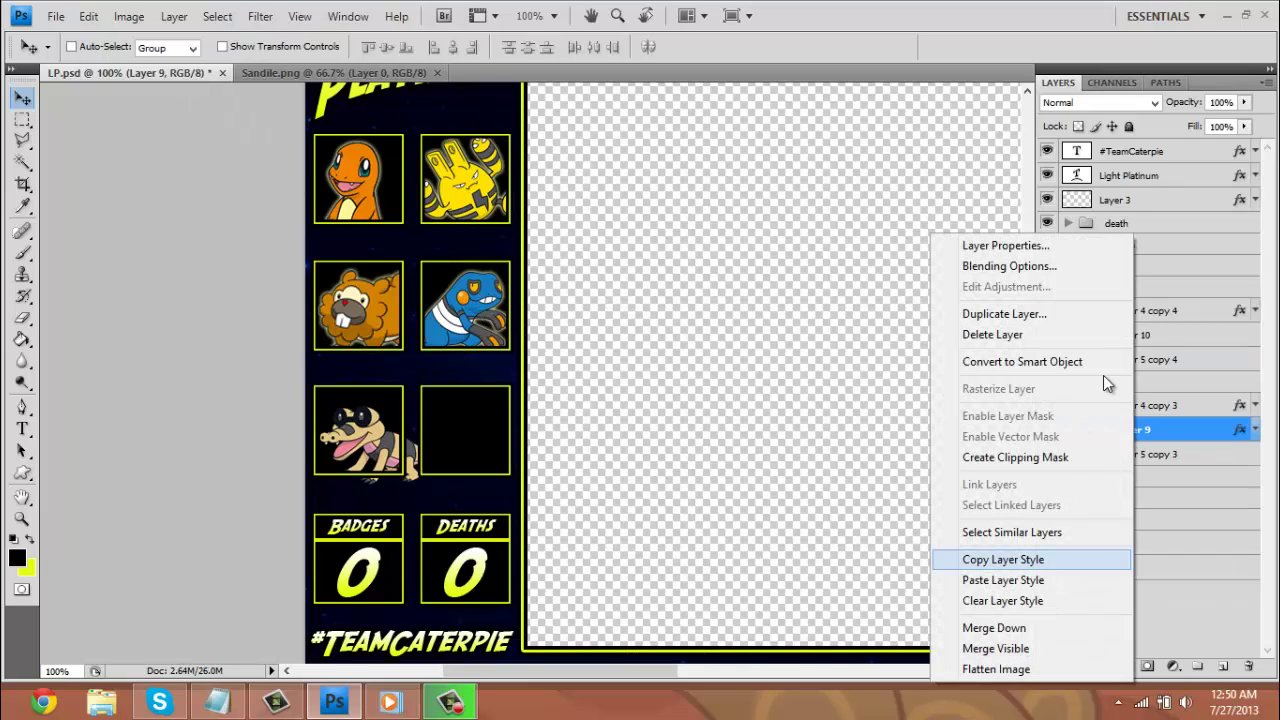
left_click(1040, 559)
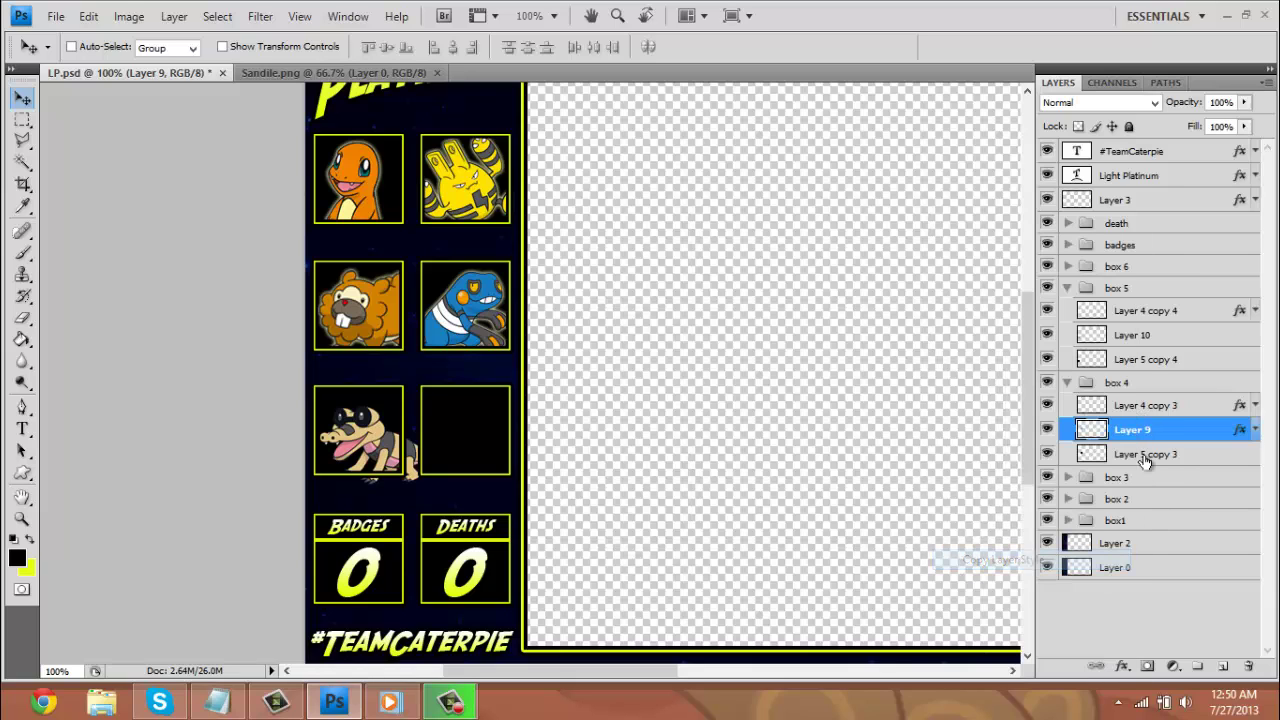
left_click(1068, 382)
right_click(1118, 337)
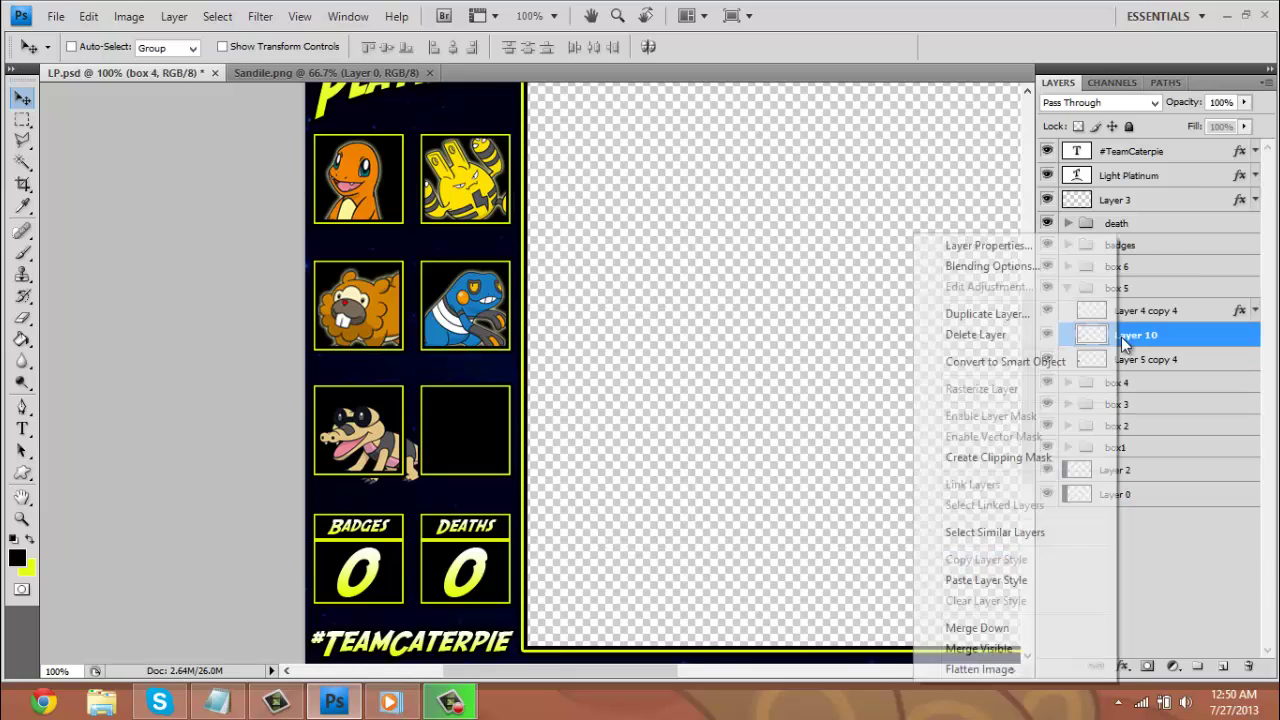
left_click(1009, 592)
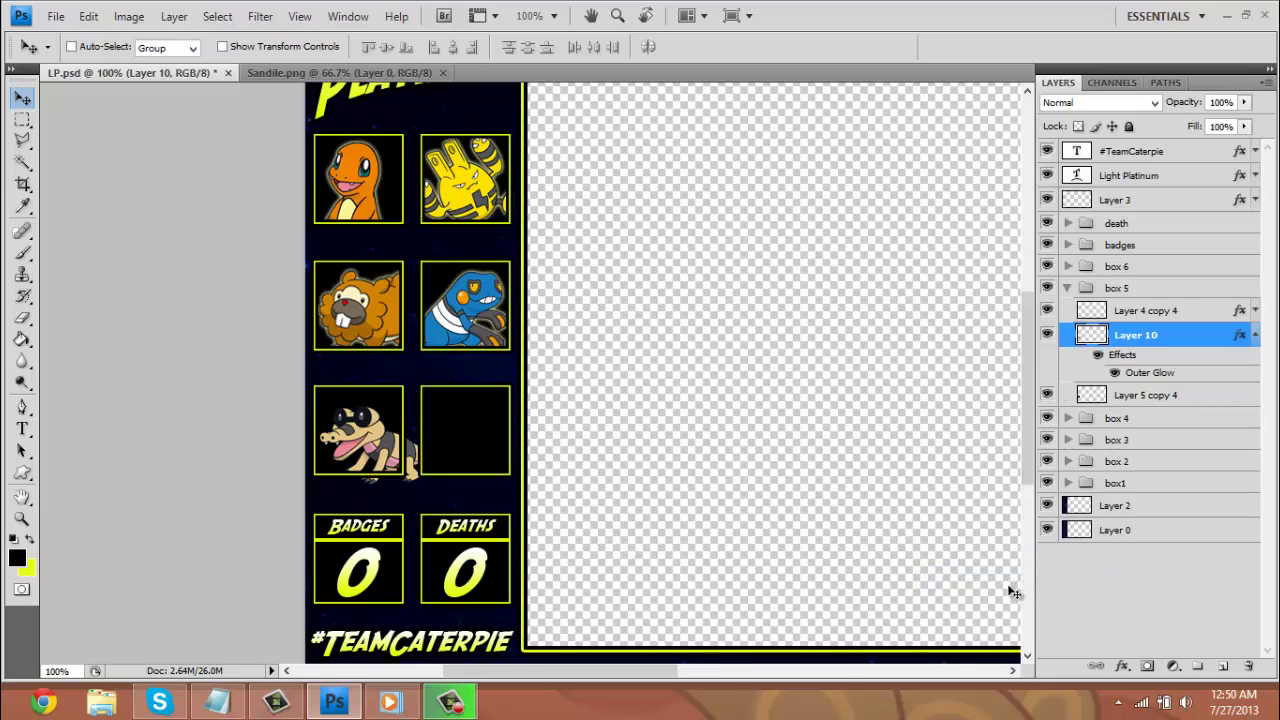
Select and delete the part of Sandile that extends past the side of the box 5 frame toward box 6
key("m")
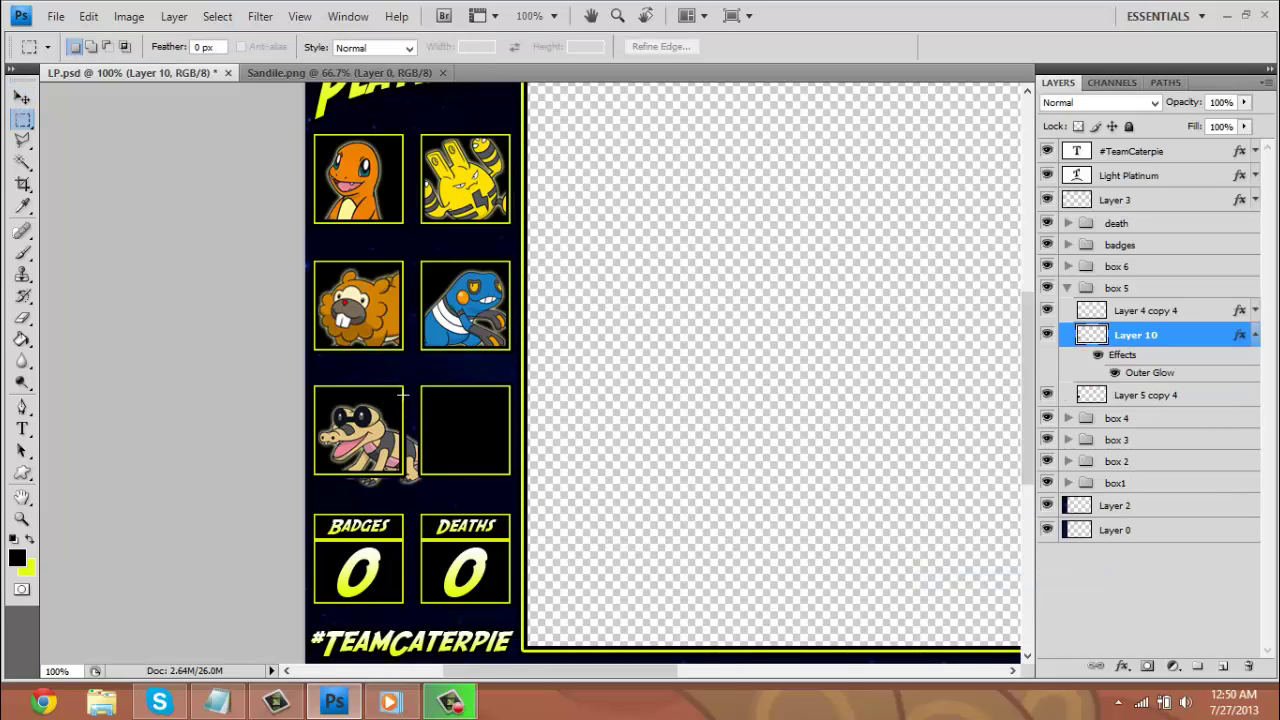
left_click_drag(405, 397, 447, 514)
left_click(449, 517)
left_click_drag(423, 472, 404, 425)
key("Delete")
Select and delete the part of Sandile's feet below the box 5 frame, leaving nothing selected
left_click(325, 487)
left_click_drag(317, 475, 437, 503)
left_click(428, 497)
key("ctrl+z")
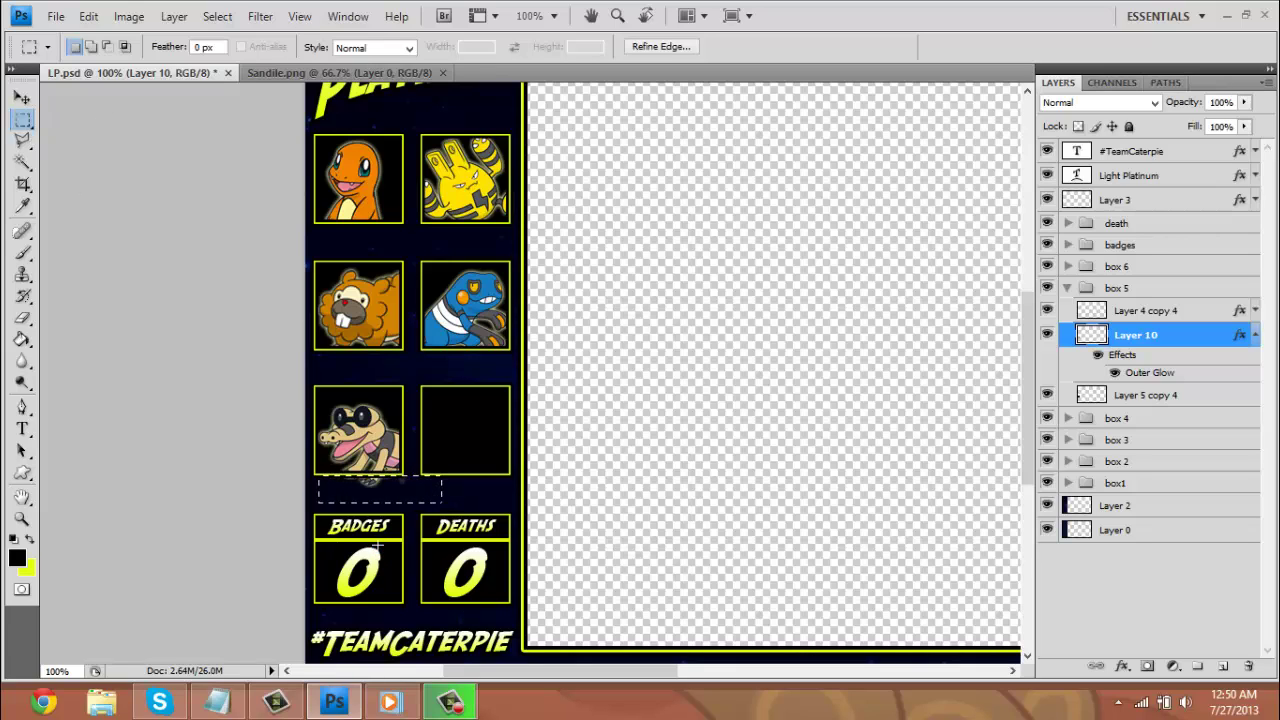
left_click(486, 436)
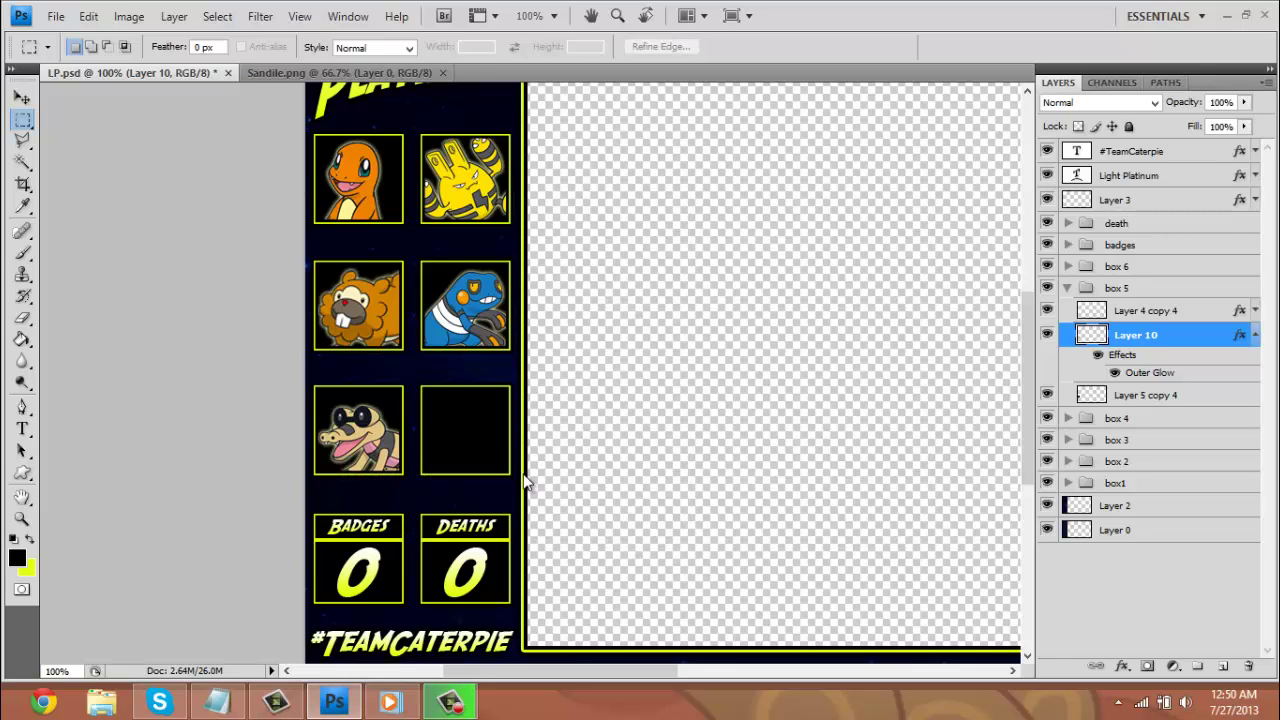
Save the overlay for web as a PNG-24 named 2 in the lp2 folder, replacing the existing 2.png
key("ctrl+alt+shift+s")
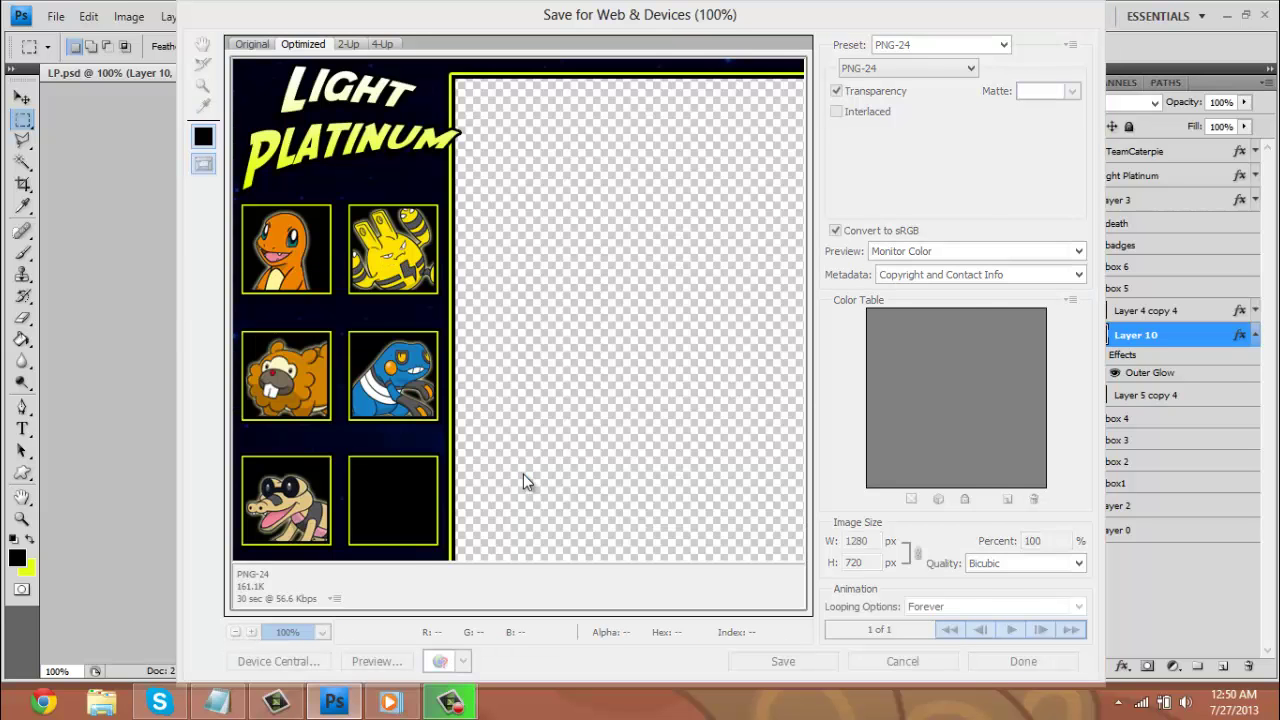
key("Return")
type("2")
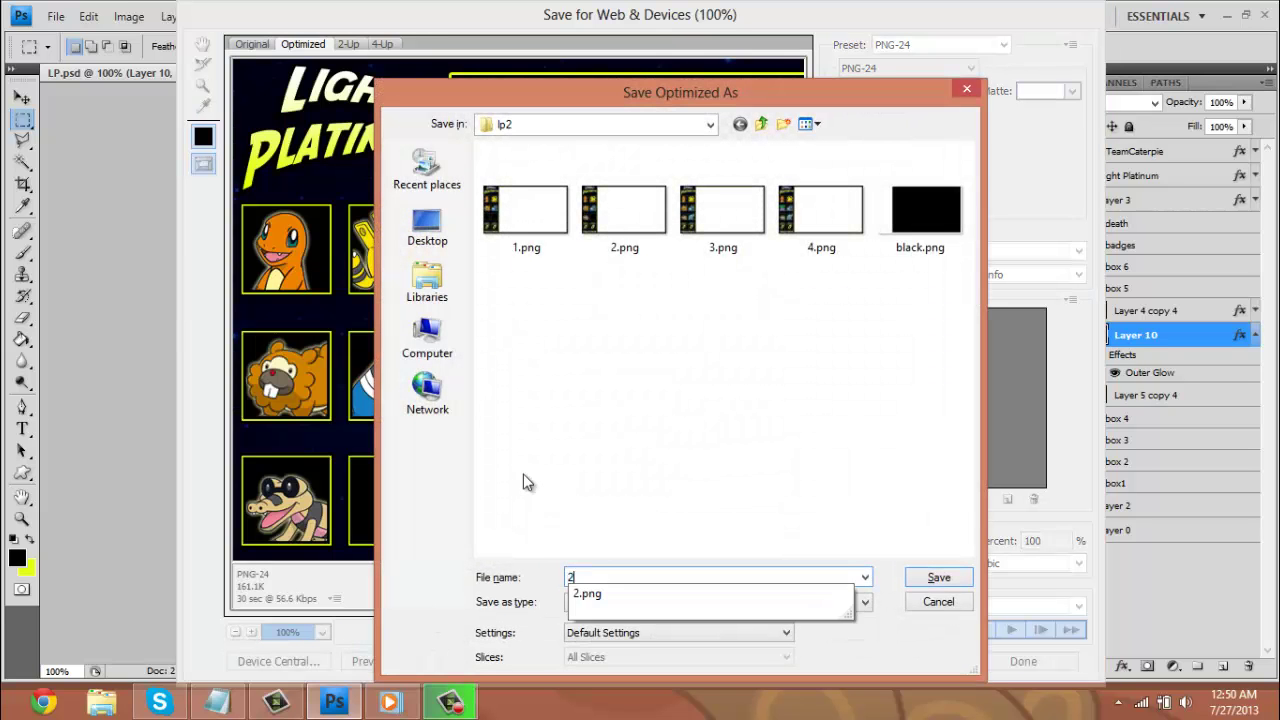
key("Return")
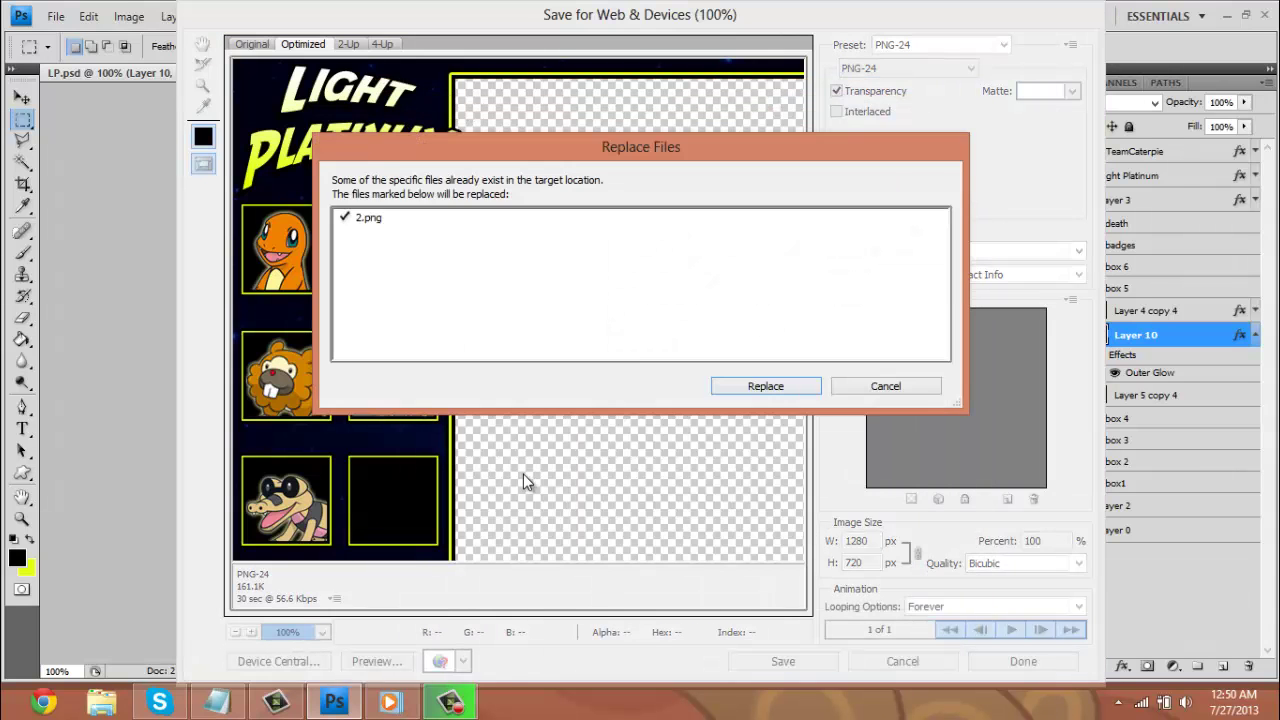
key("Return")
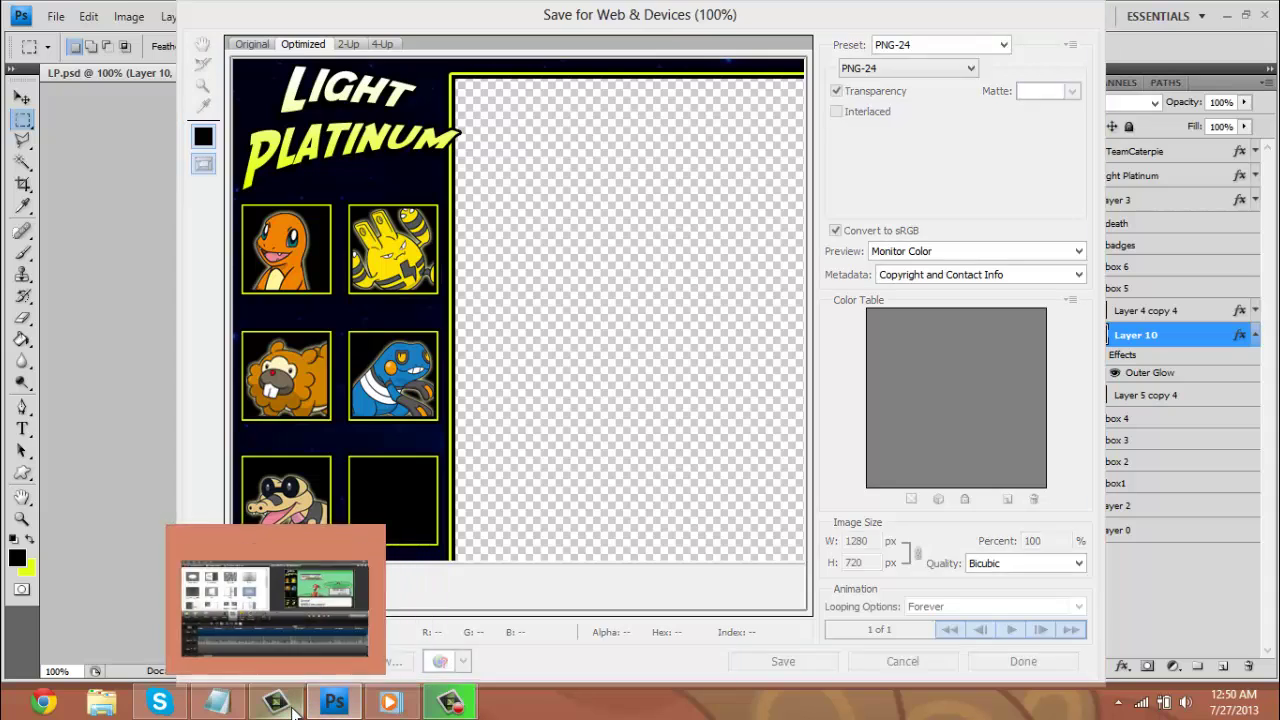
Switch to Camtasia Studio and import 2.png from the lp2 folder into the project's media
left_click(278, 703)
left_click(229, 56)
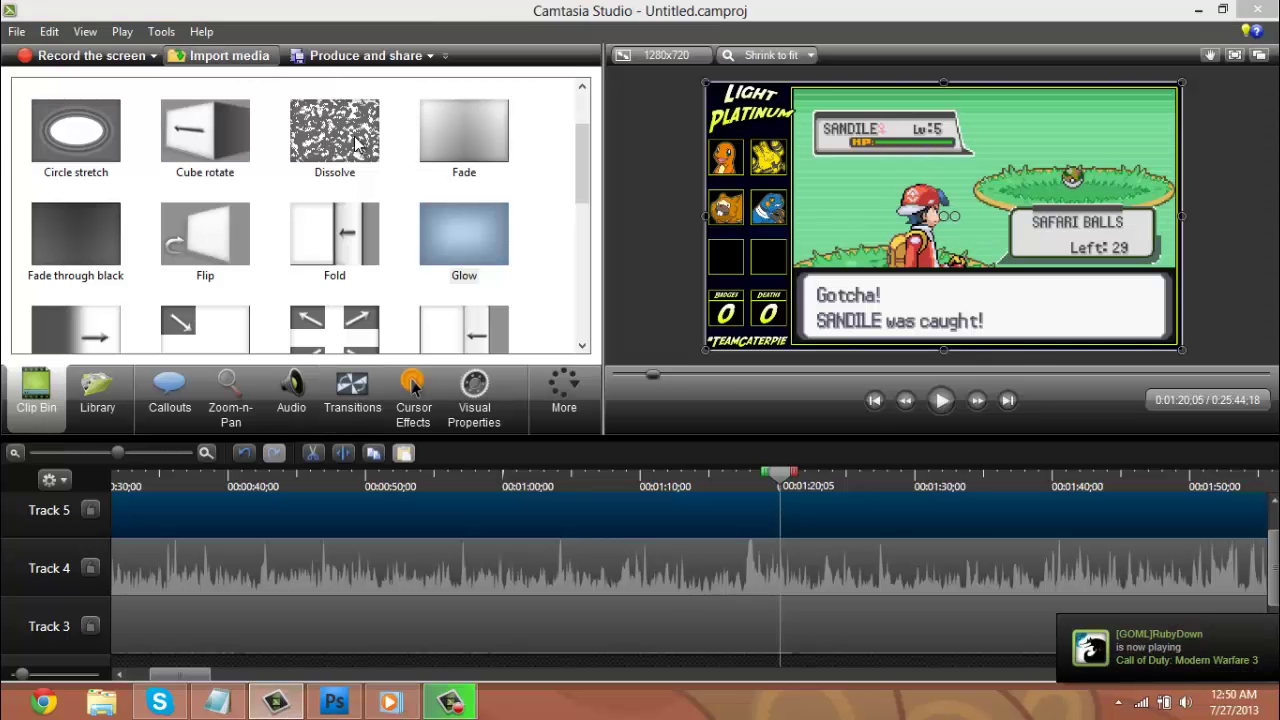
left_click(670, 234)
double_click(670, 236)
Shorten 1.png on Track 5 to end at the 0:01:20;05 playhead and place 2.png directly after it
left_click(86, 452)
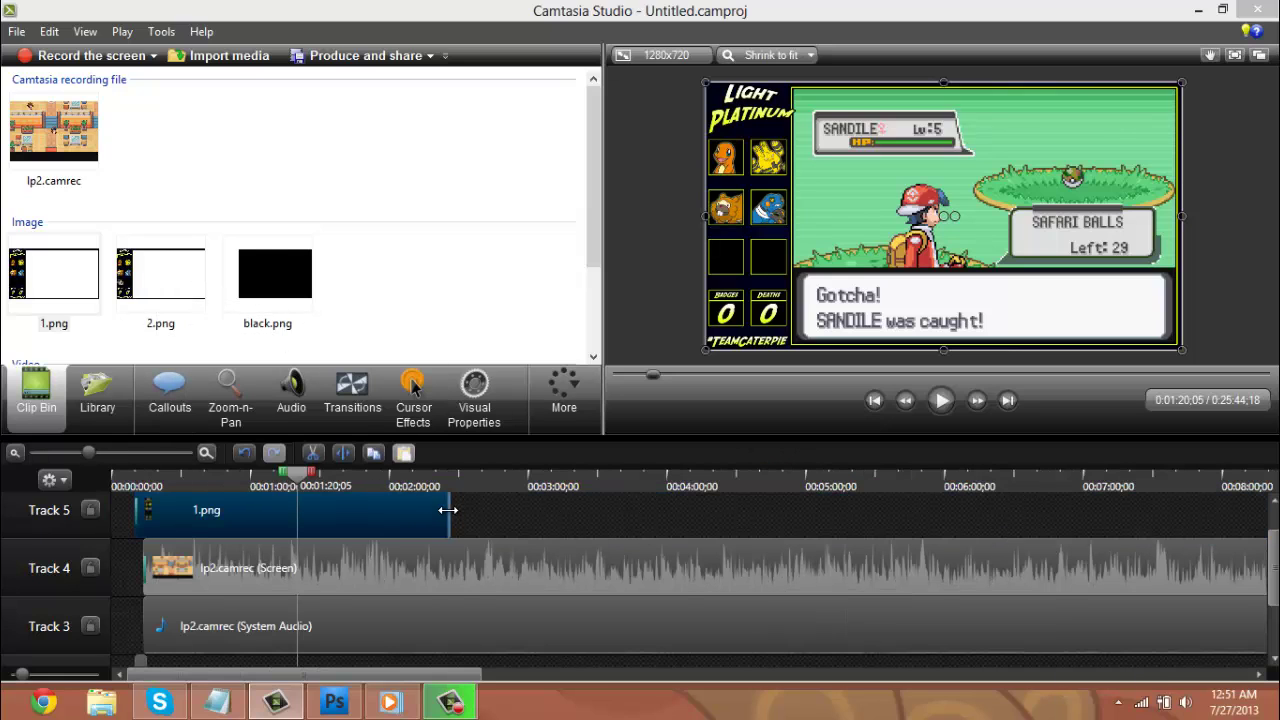
left_click_drag(443, 510, 297, 510)
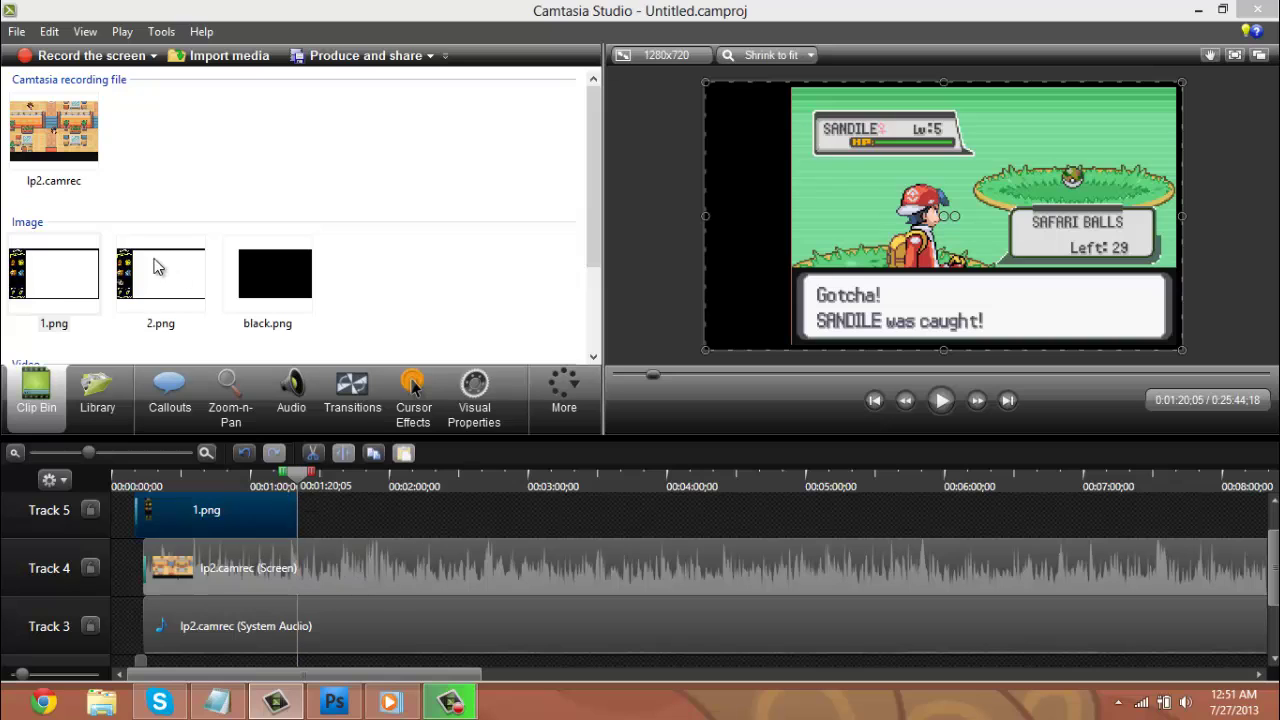
left_click_drag(158, 264, 322, 555)
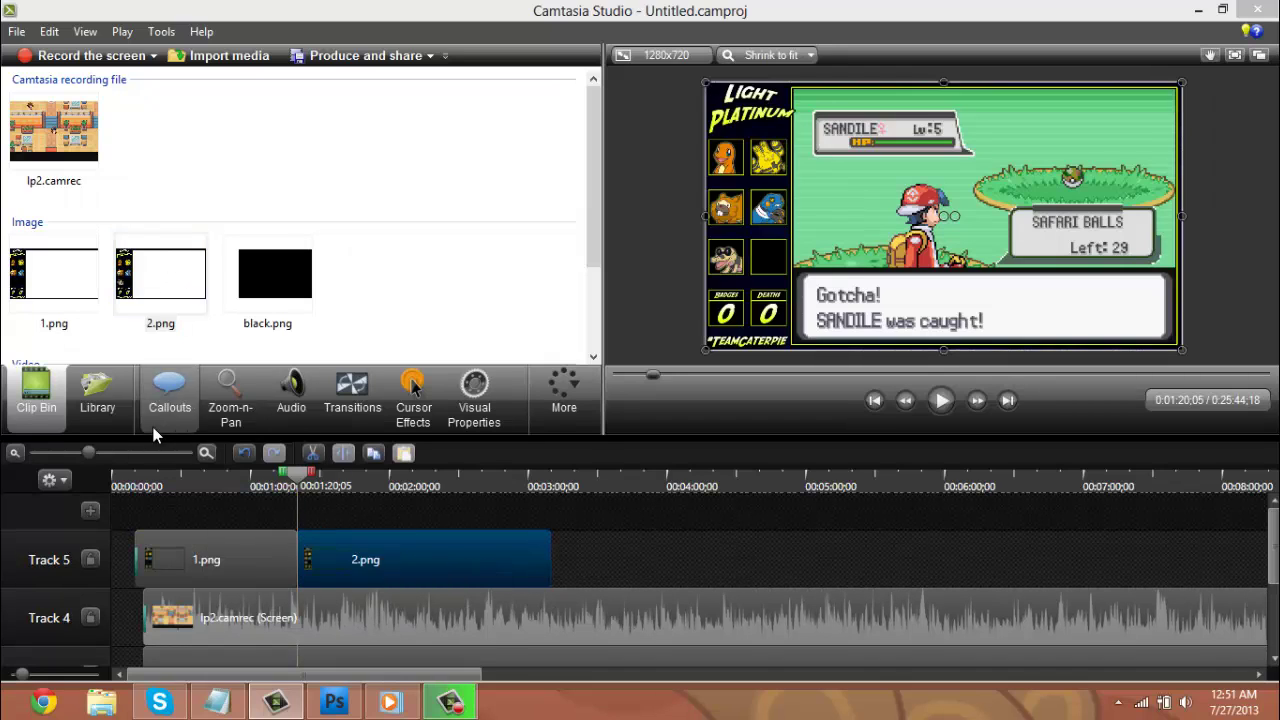
Add a Random dissolve transition between 1.png and 2.png on Track 5 and scrub across it to check
left_click_drag(88, 452, 131, 452)
left_click(366, 412)
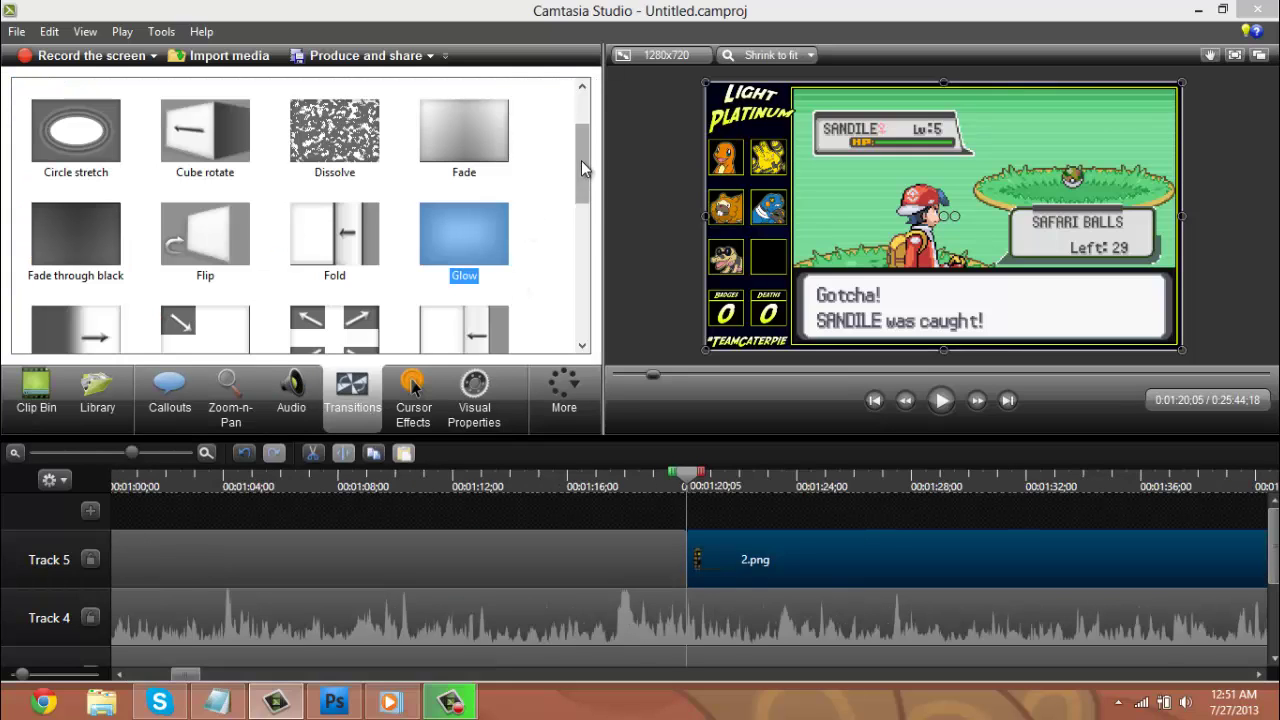
left_click_drag(585, 168, 585, 279)
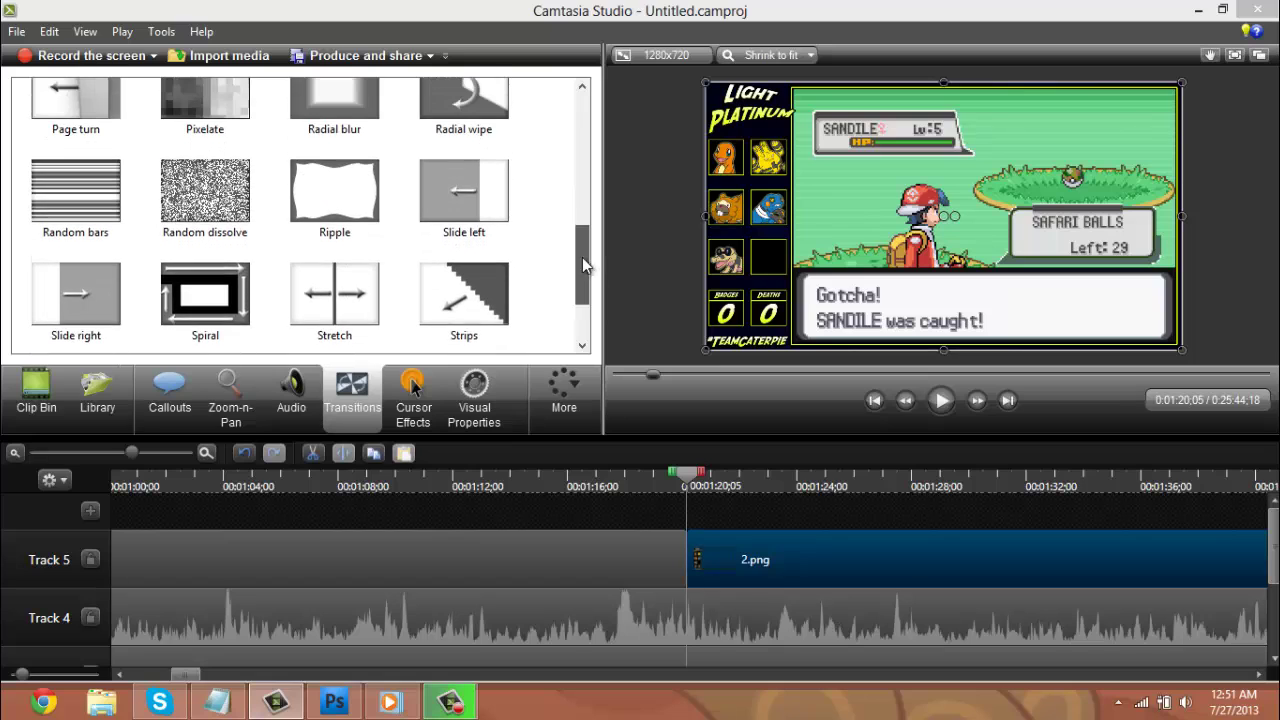
left_click_drag(205, 192, 680, 560)
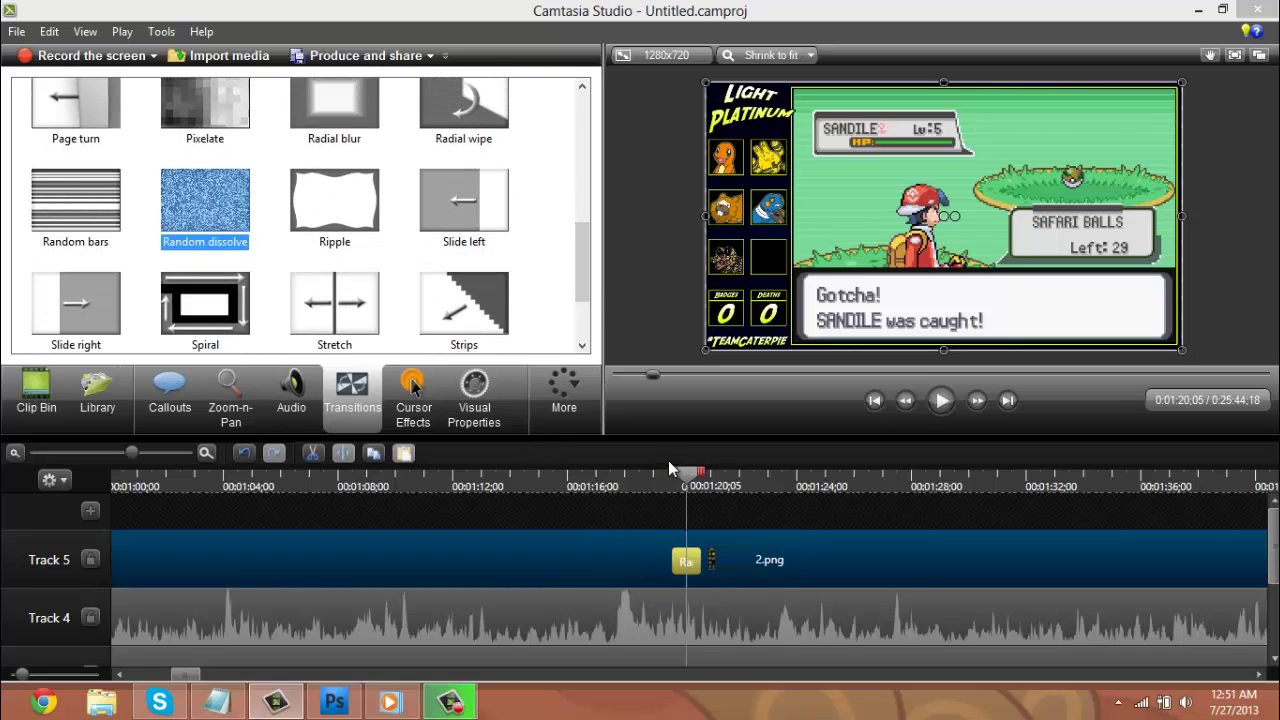
left_click_drag(686, 476, 734, 480)
Extend the end of 2.png on Track 5 to about 0:09:15 and scrub forward to check the overlay
left_click(101, 453)
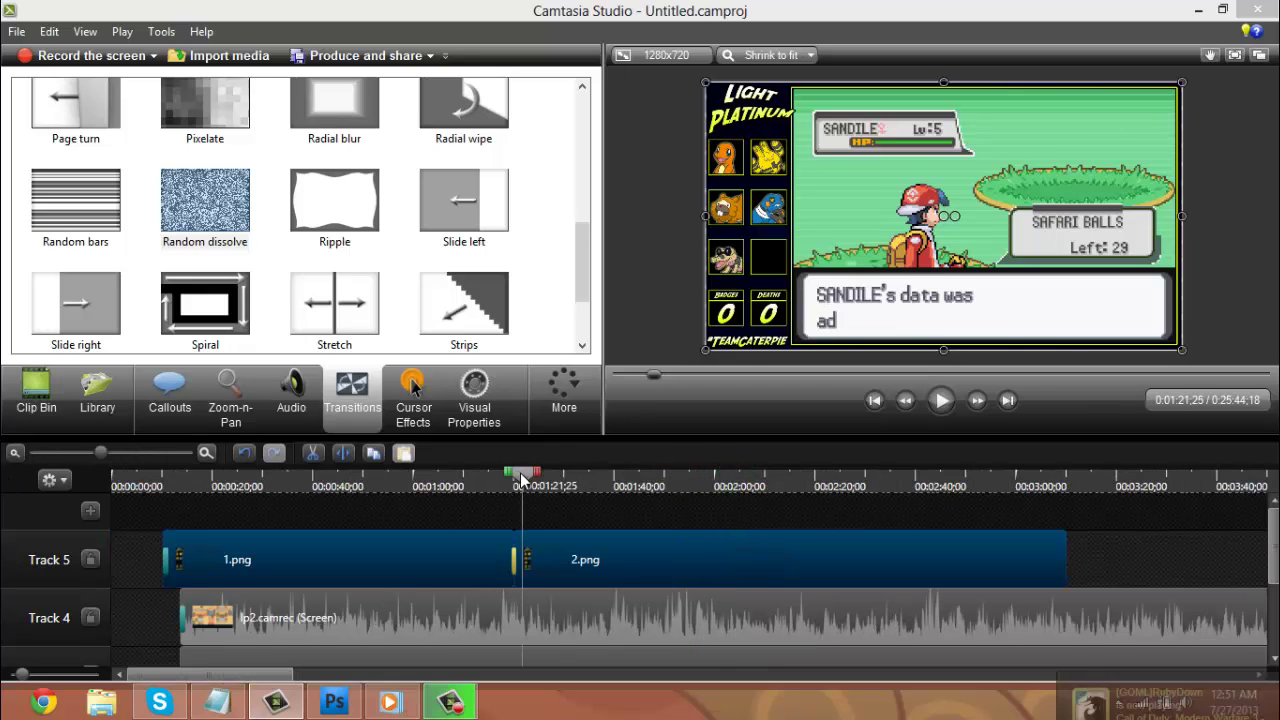
left_click(567, 487)
left_click_drag(567, 490, 912, 497)
scroll(521, 532, "down", 3)
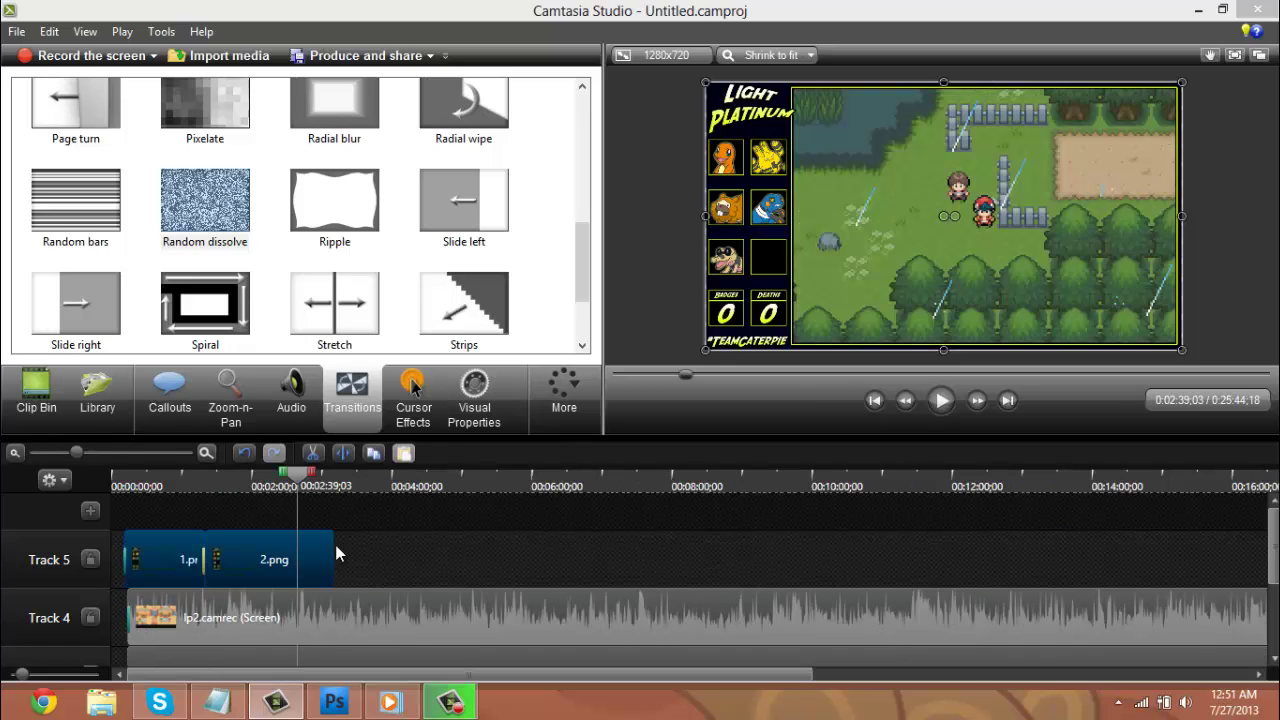
left_click_drag(334, 559, 760, 556)
left_click_drag(300, 482, 353, 485)
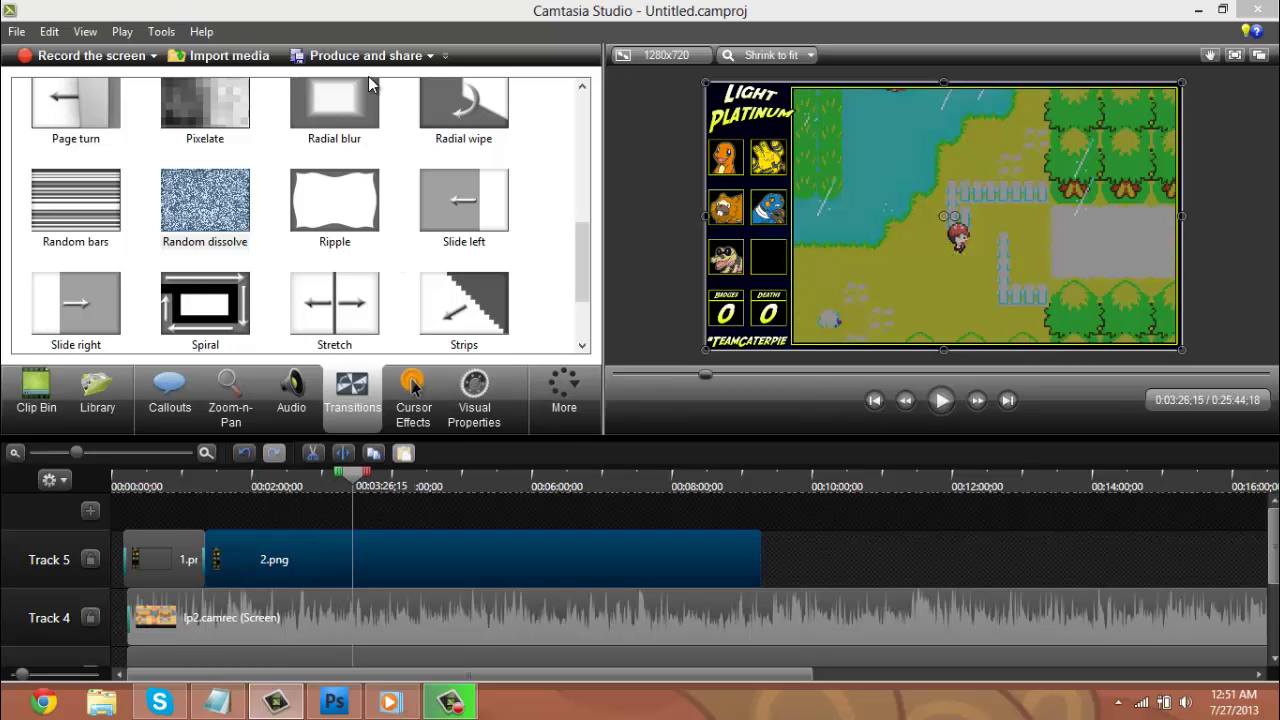
Slightly raise the volume of the lp2.camrec system audio on Track 3 and the screen recording on Track 4, and preview the sound
left_click(552, 630)
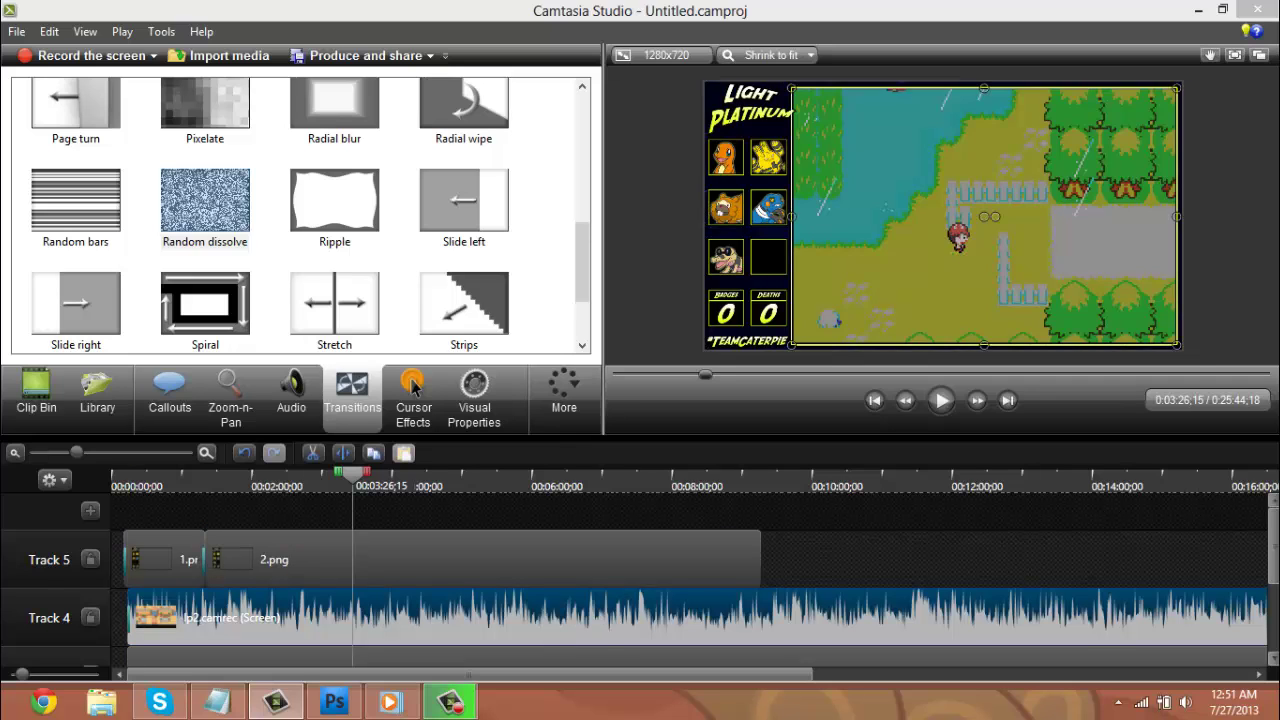
scroll(640, 580, "down", 2)
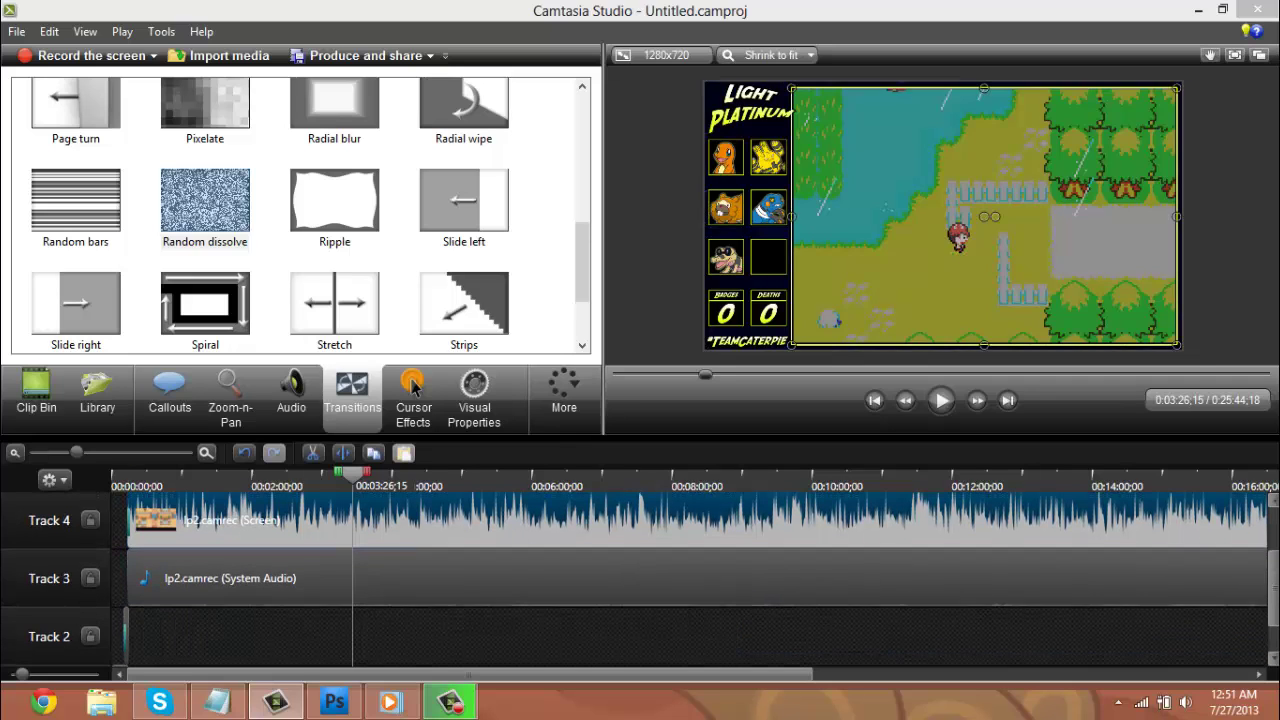
scroll(640, 580, "up", 1)
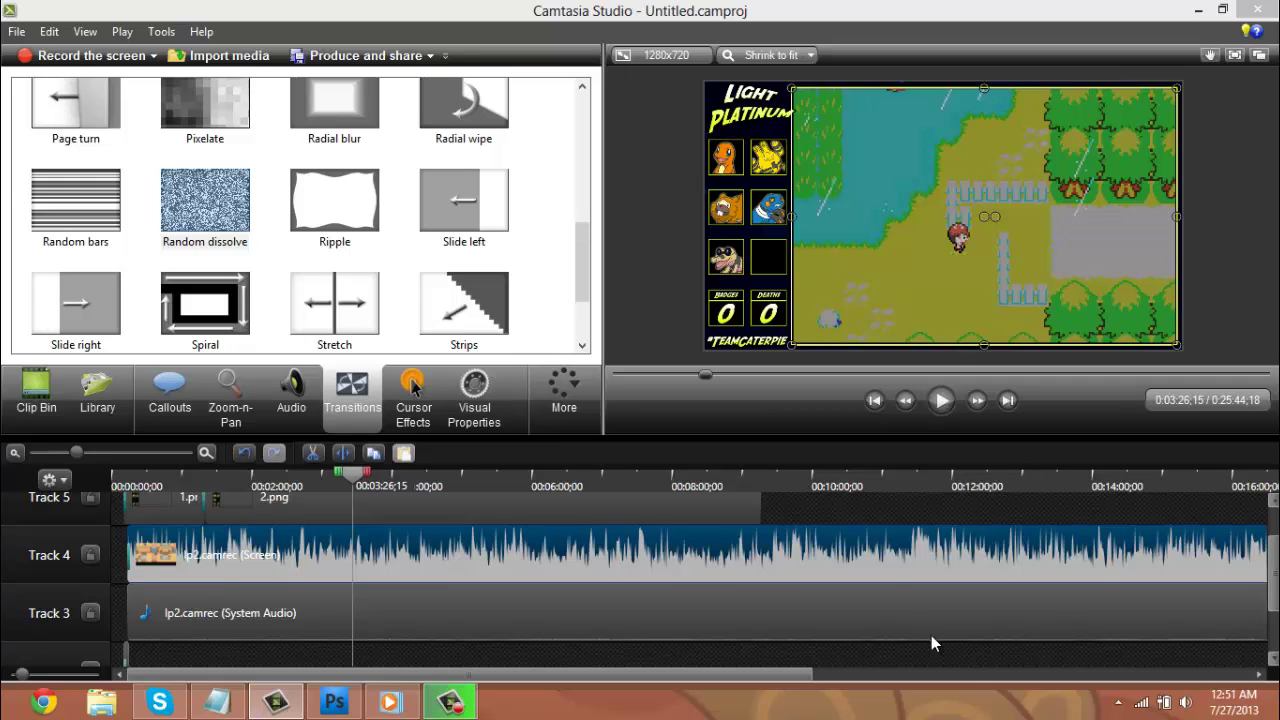
left_click(291, 393)
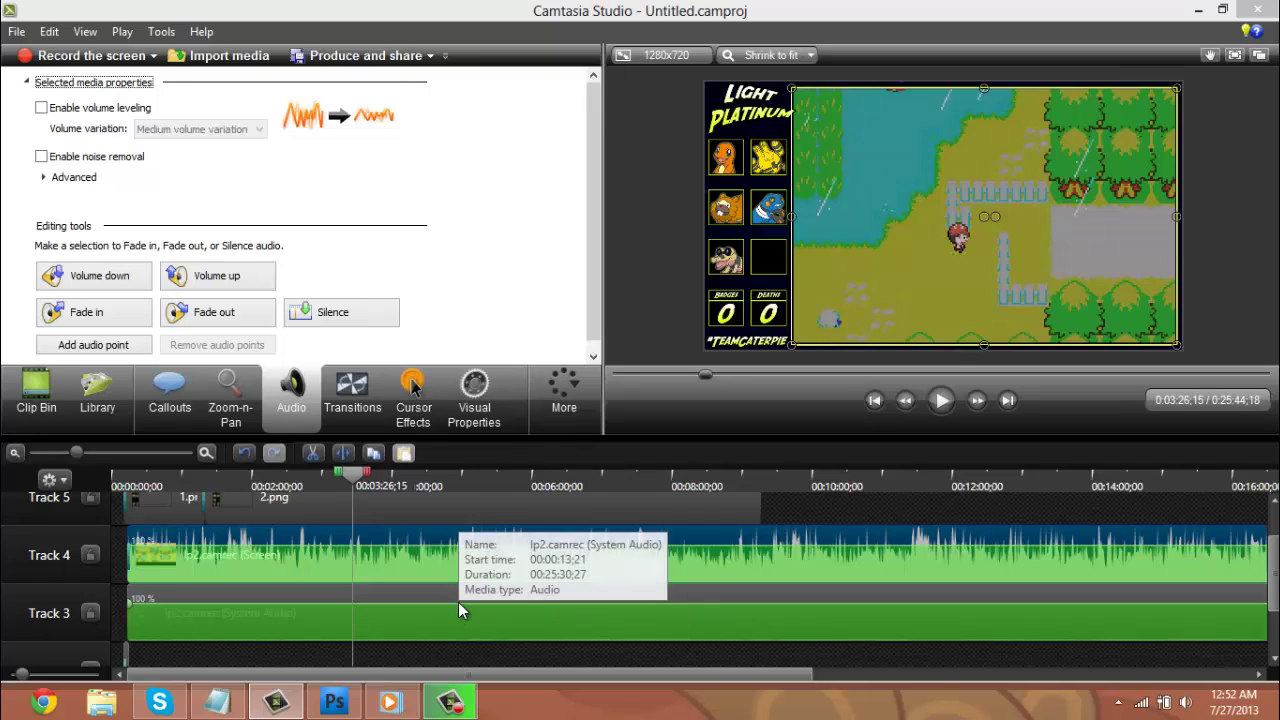
left_click(929, 404)
left_click(942, 404)
left_click(567, 578)
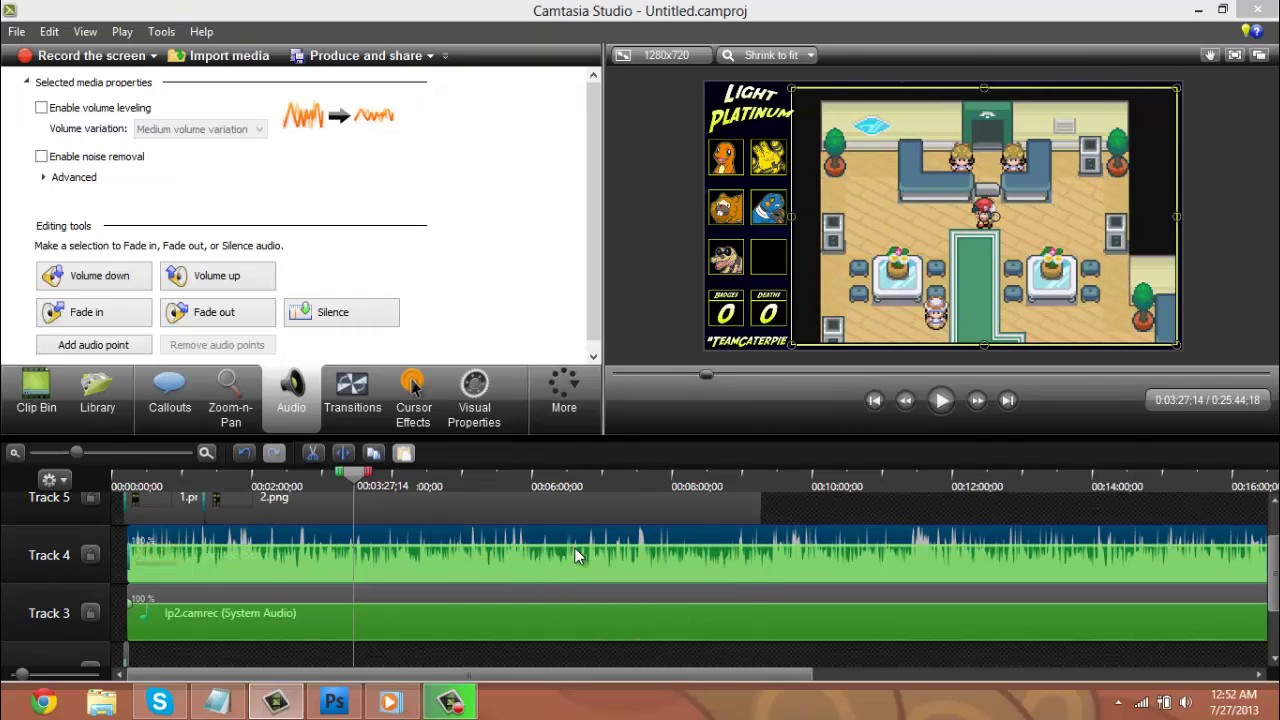
left_click_drag(567, 600, 567, 600)
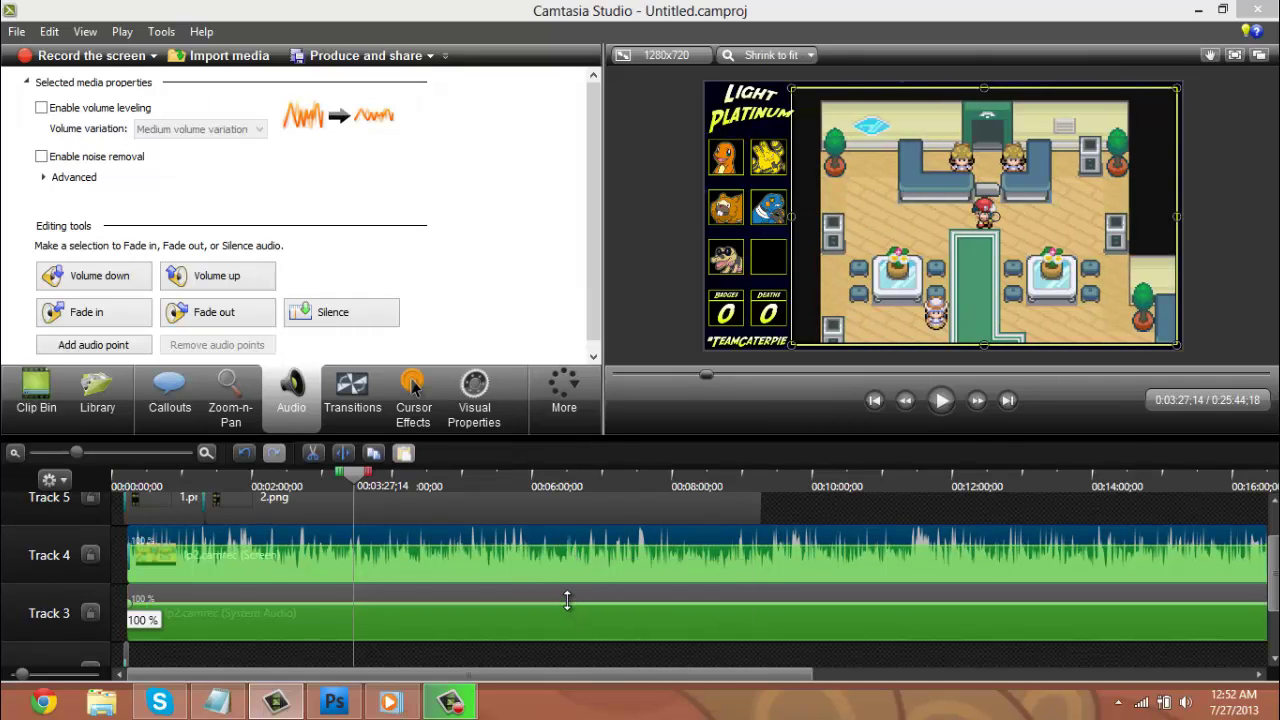
left_click(569, 541)
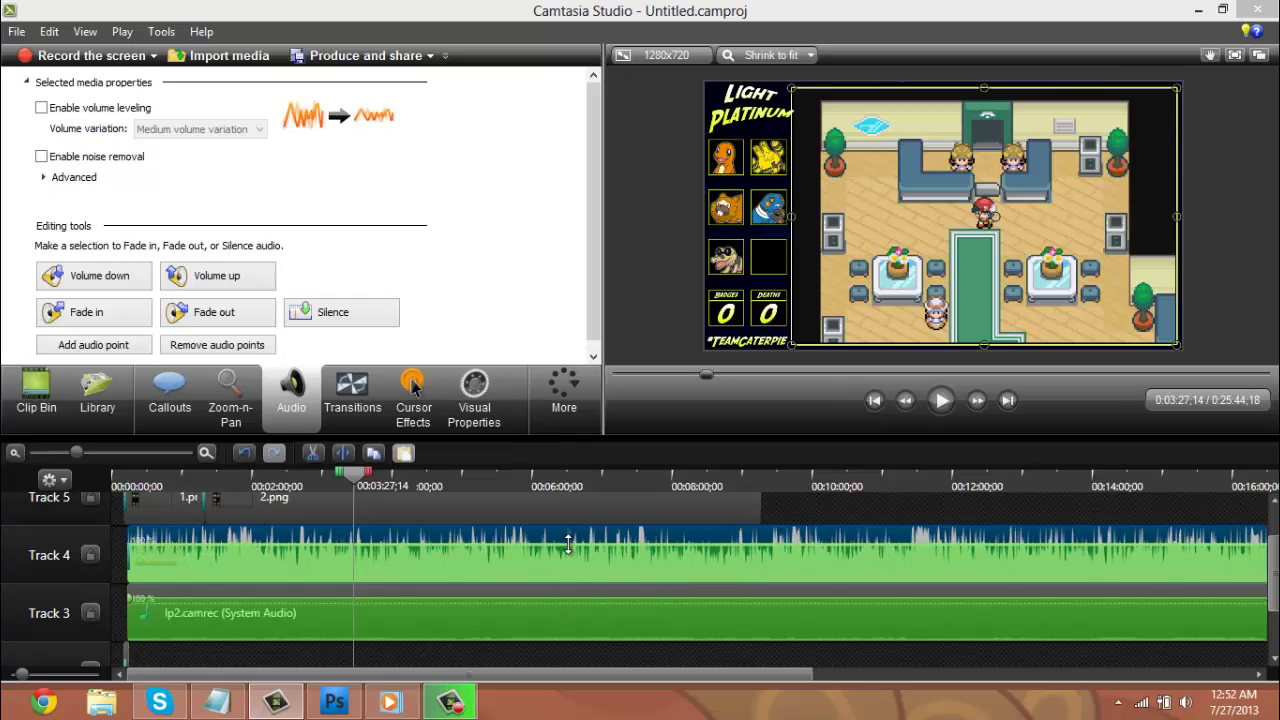
left_click(941, 401)
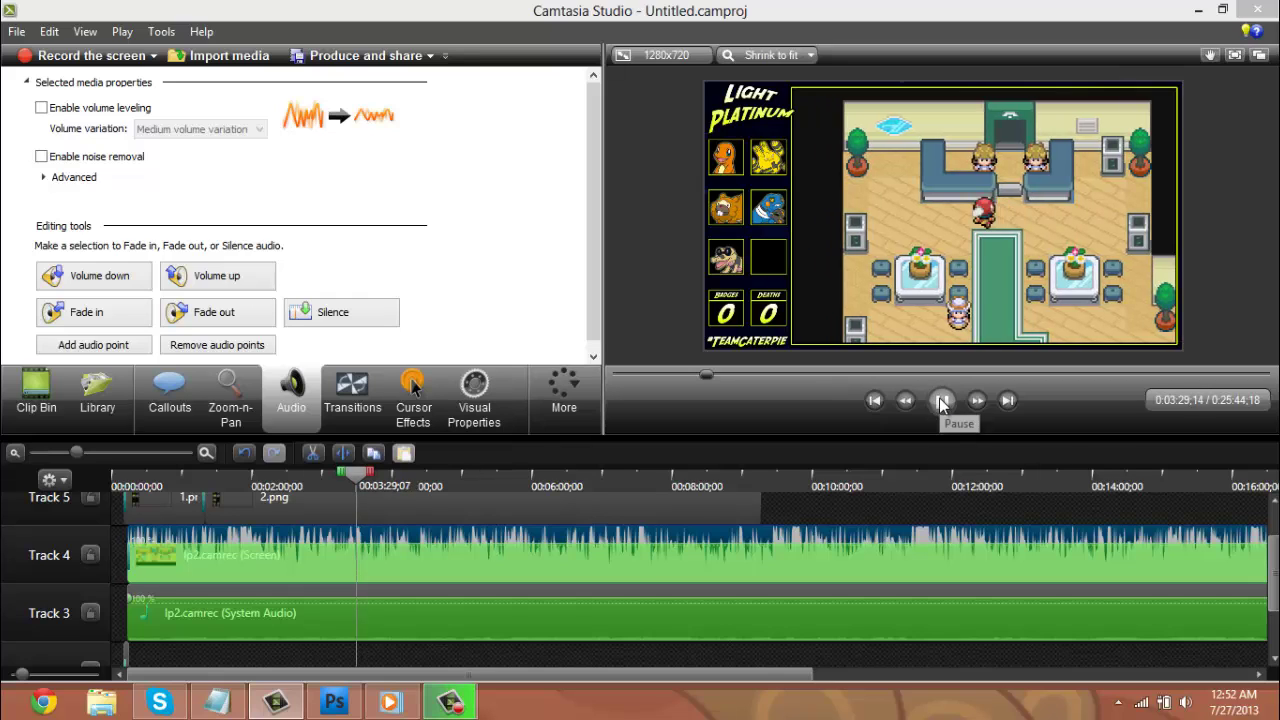
left_click(941, 400)
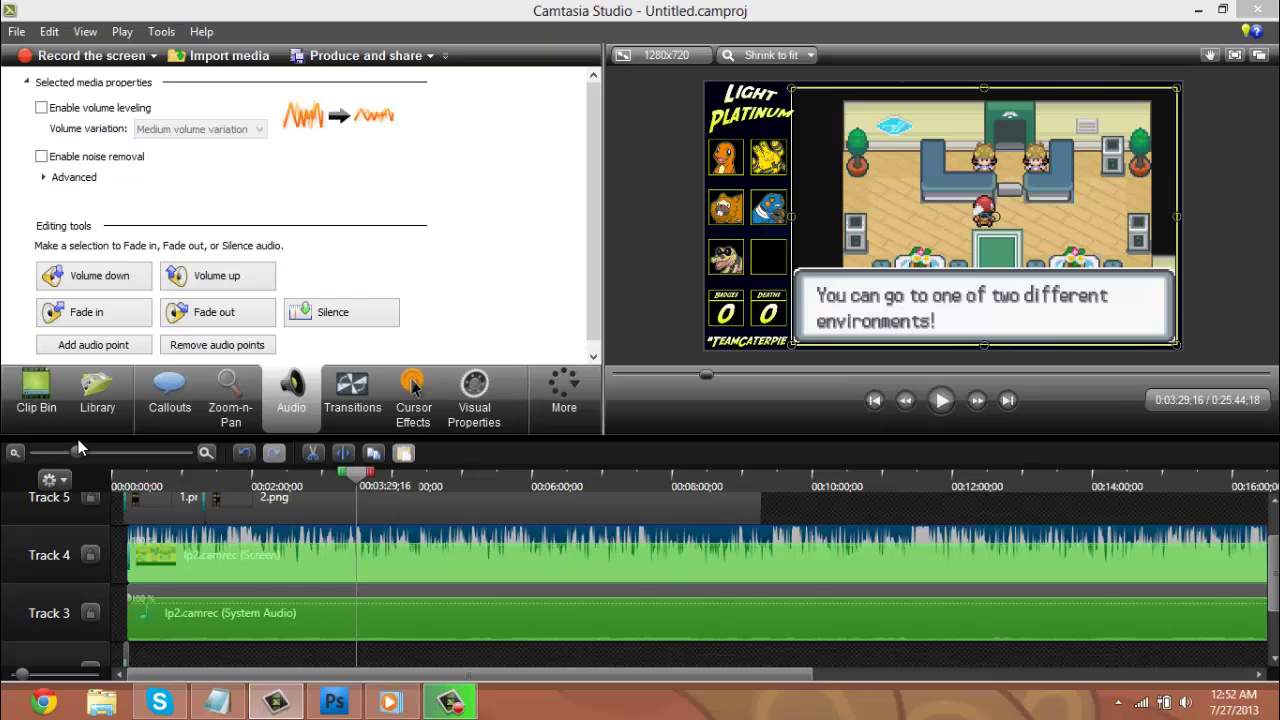
Hide the mouse cursor in the lp2.camrec screen recording on Track 4 and scrub forward to check it
left_click(56, 453)
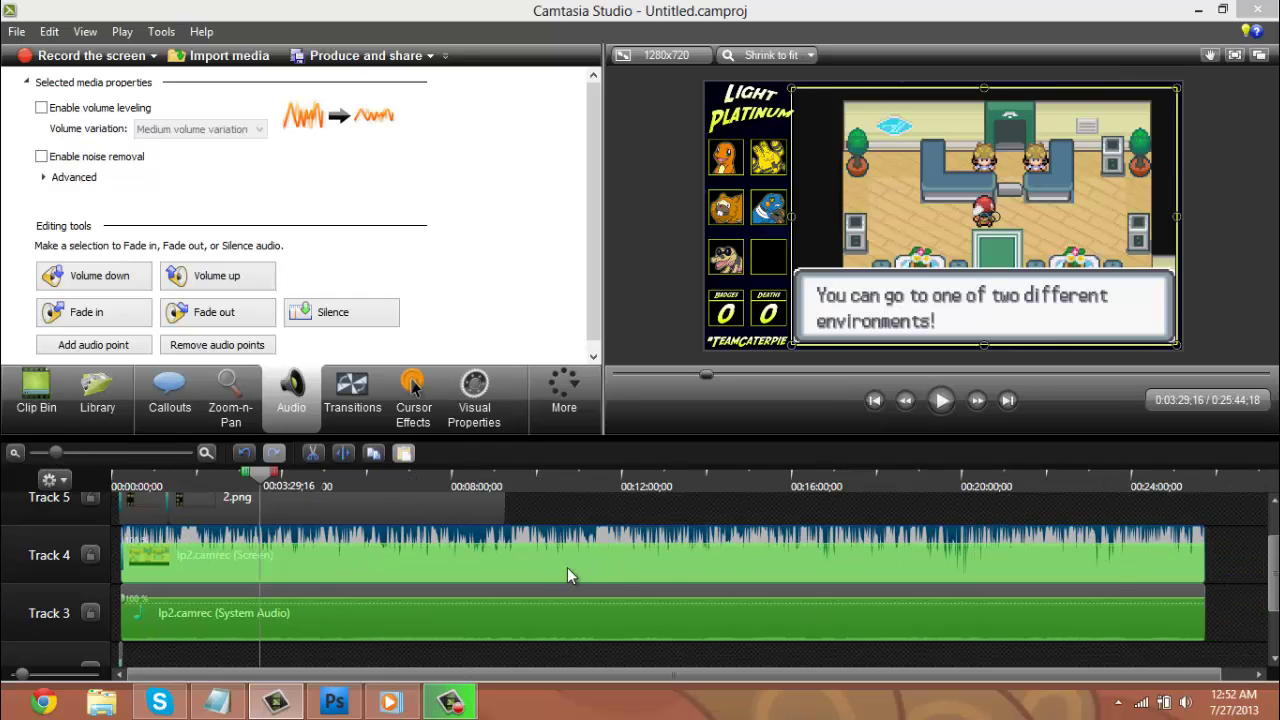
left_click(413, 390)
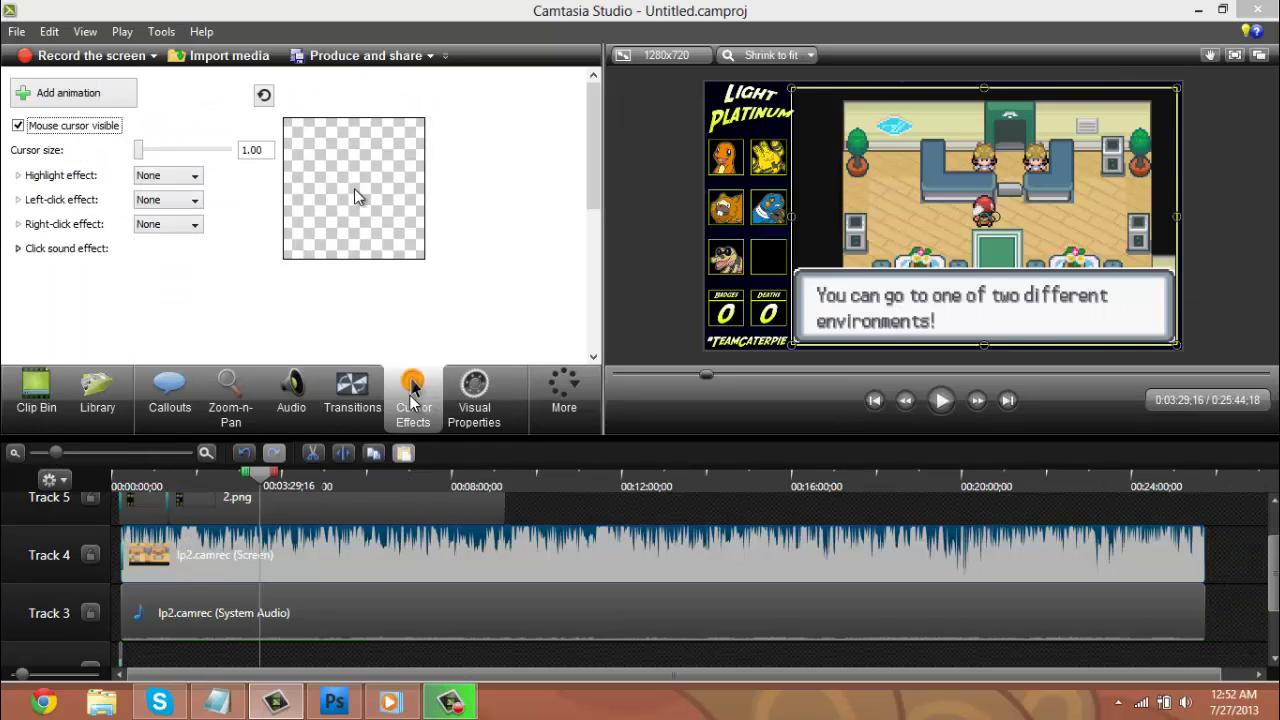
left_click(17, 127)
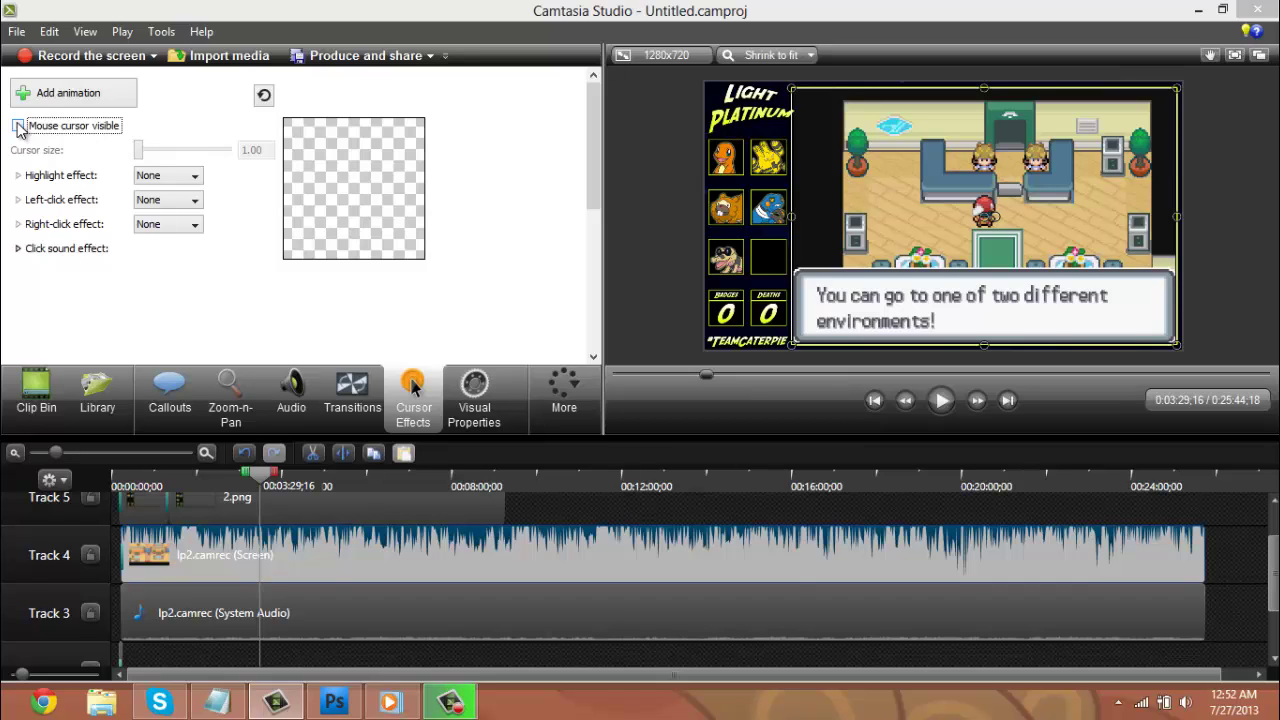
left_click_drag(262, 476, 302, 481)
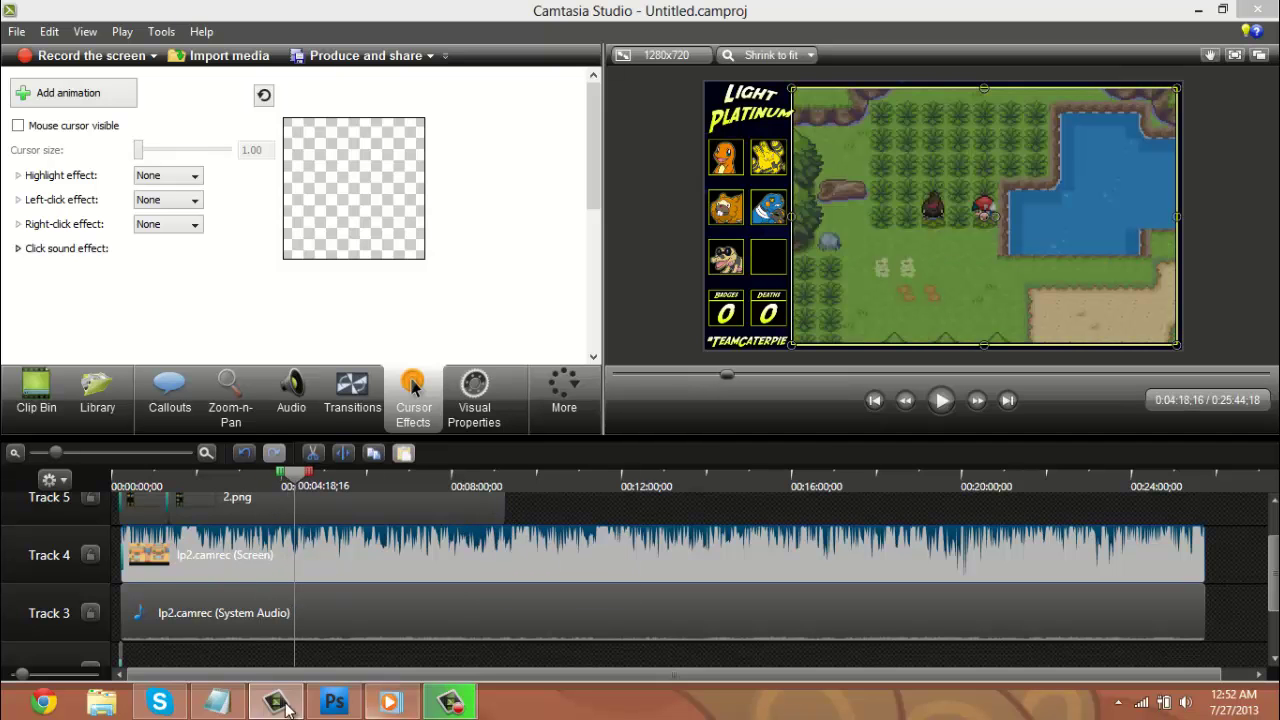
left_click(290, 703)
left_click(333, 705)
left_click(333, 705)
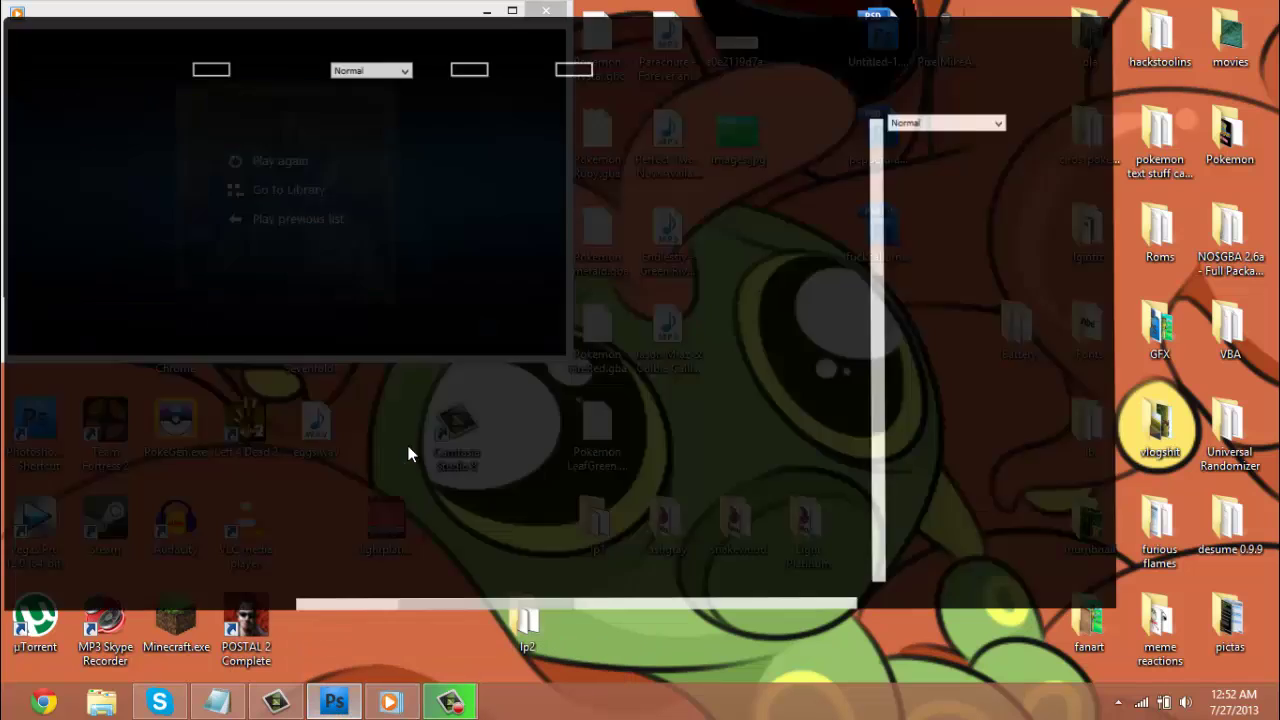
left_click(278, 704)
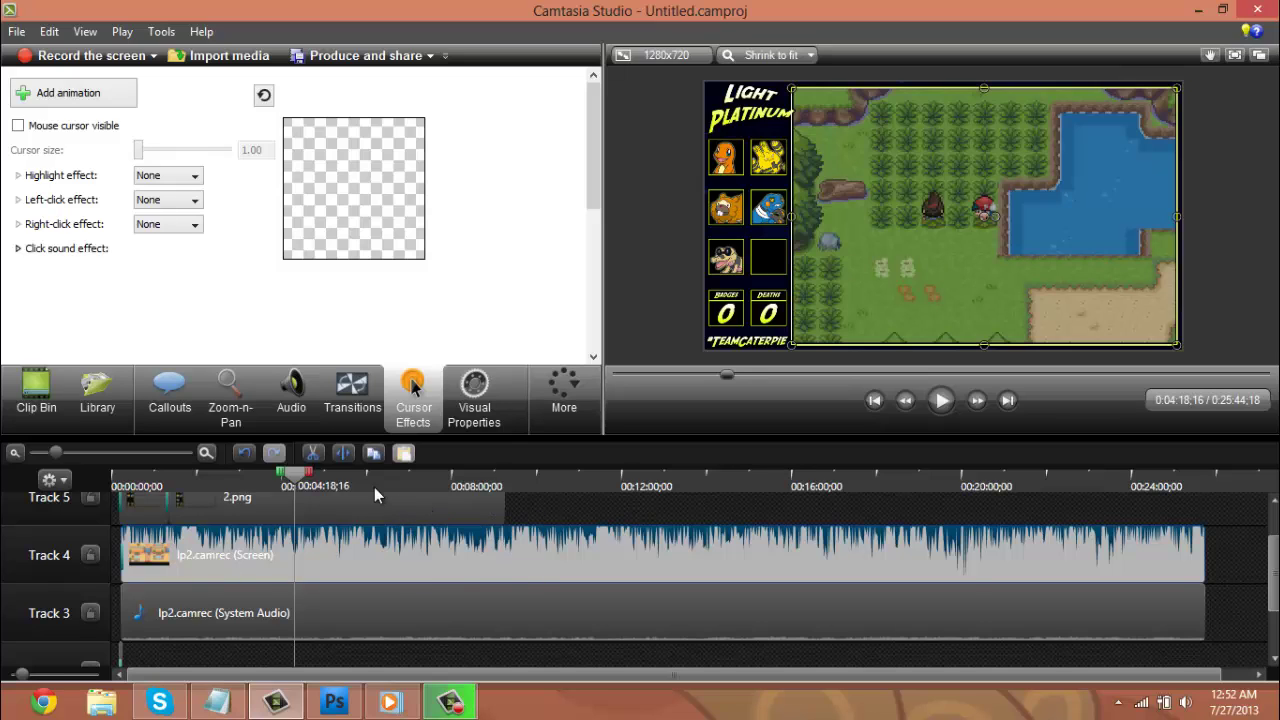
Check the end of the lp2.camrec recording on the timeline and display the available transitions
left_click_drag(1191, 486, 1204, 486)
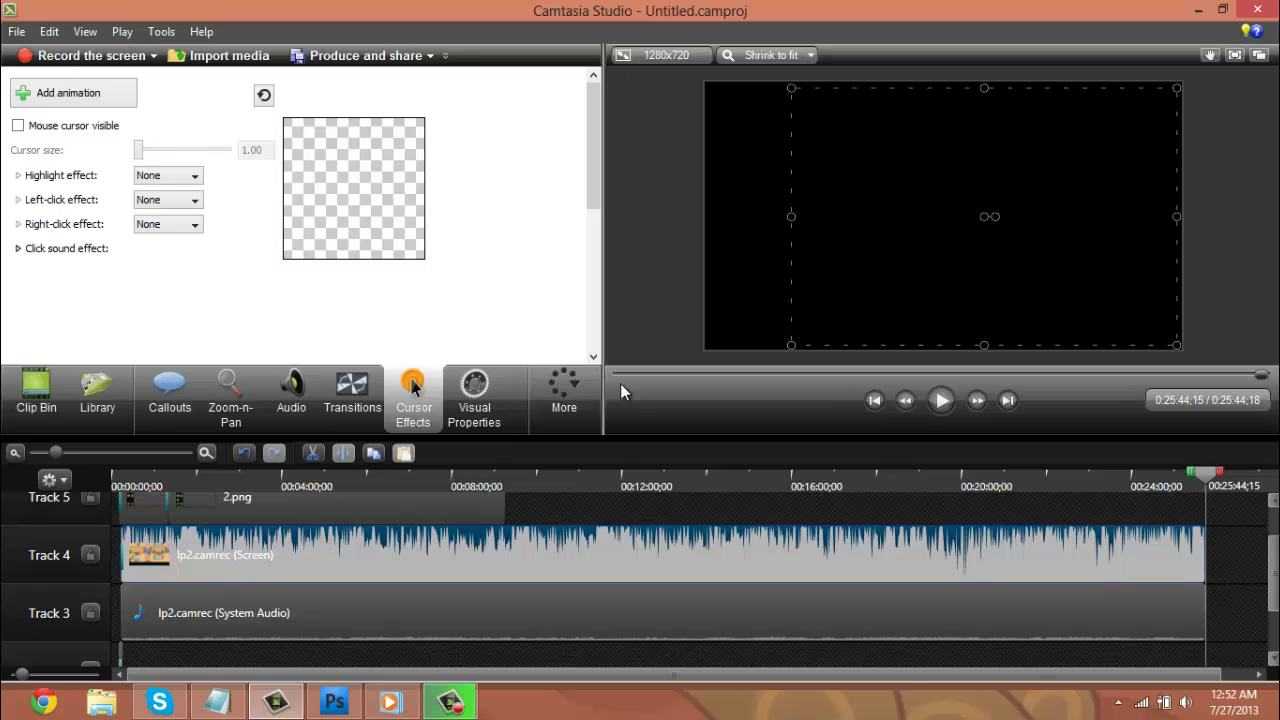
left_click(350, 395)
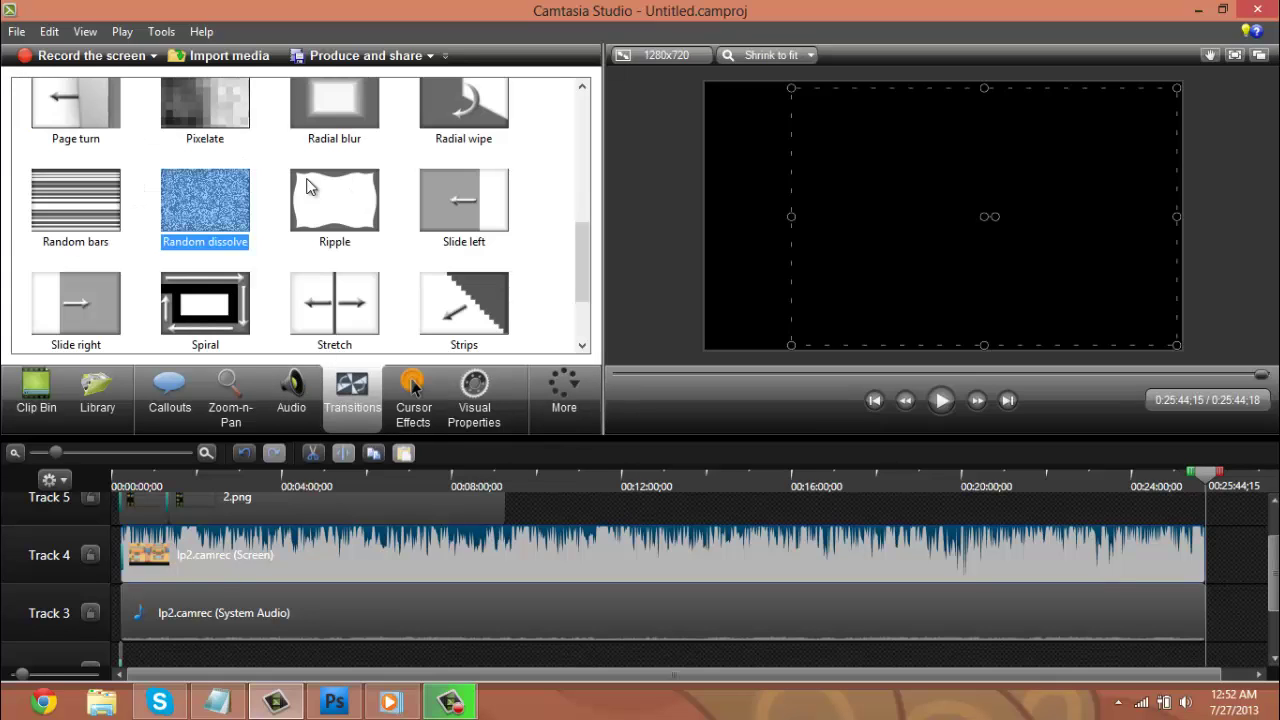
Go through the Production Wizard with the MP4 only (up to 720p) preset as far as the file name and folder settings, and close it
left_click(365, 56)
left_click(716, 186)
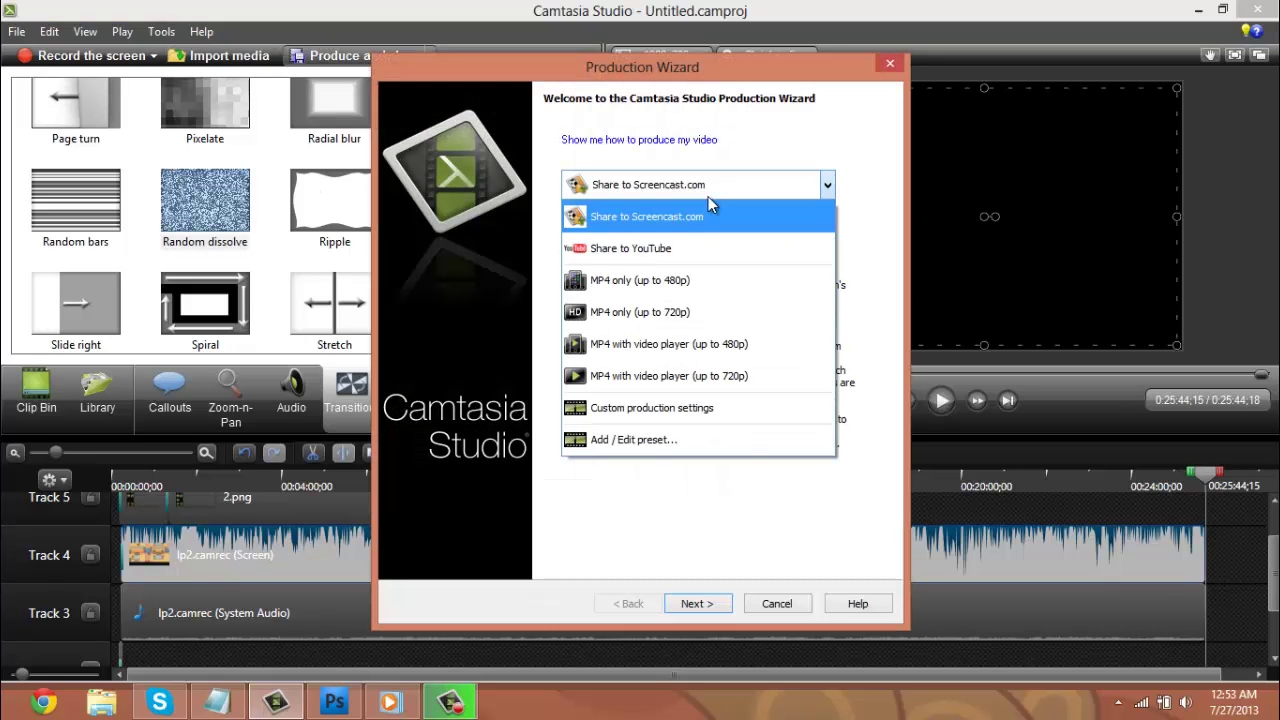
left_click(672, 320)
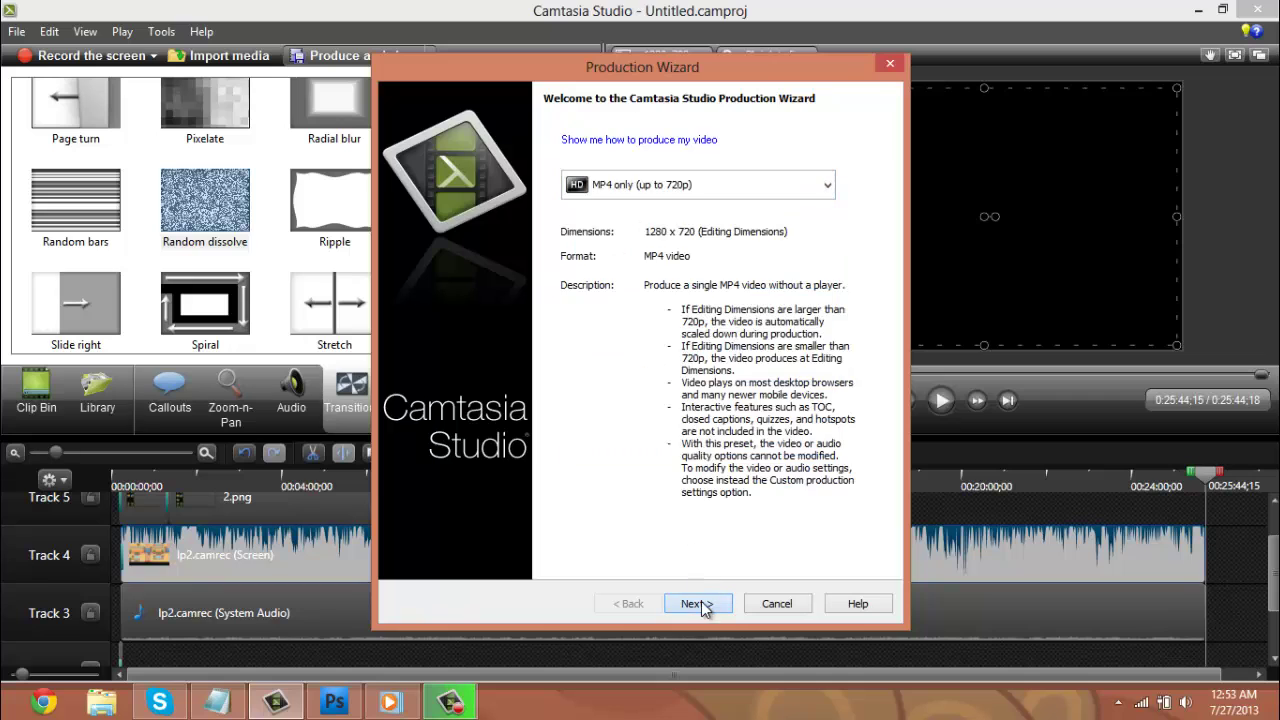
left_click(700, 606)
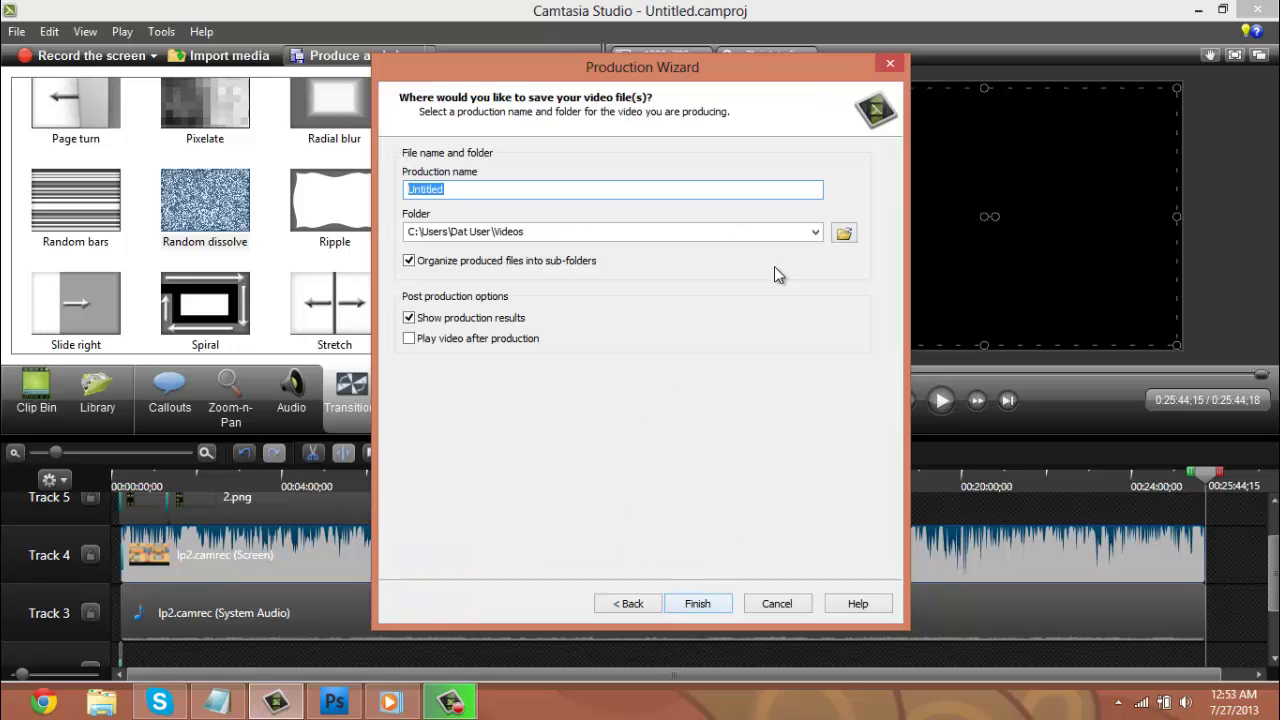
left_click(885, 60)
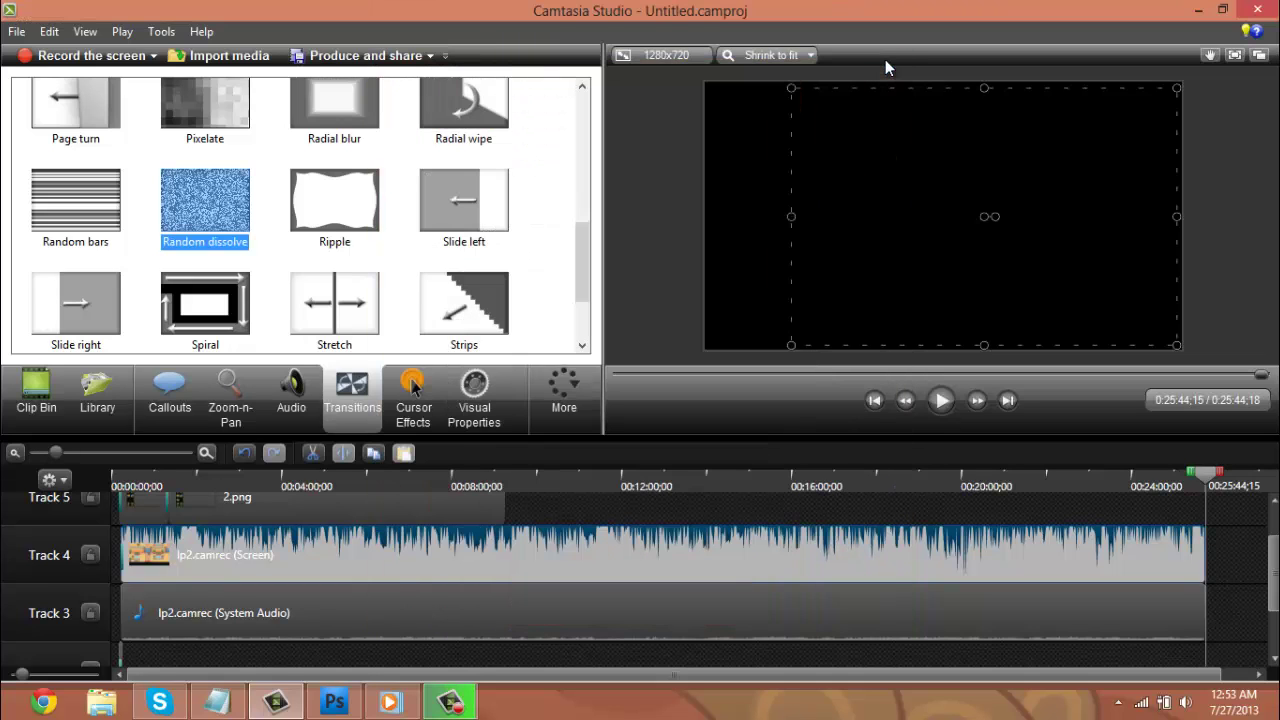